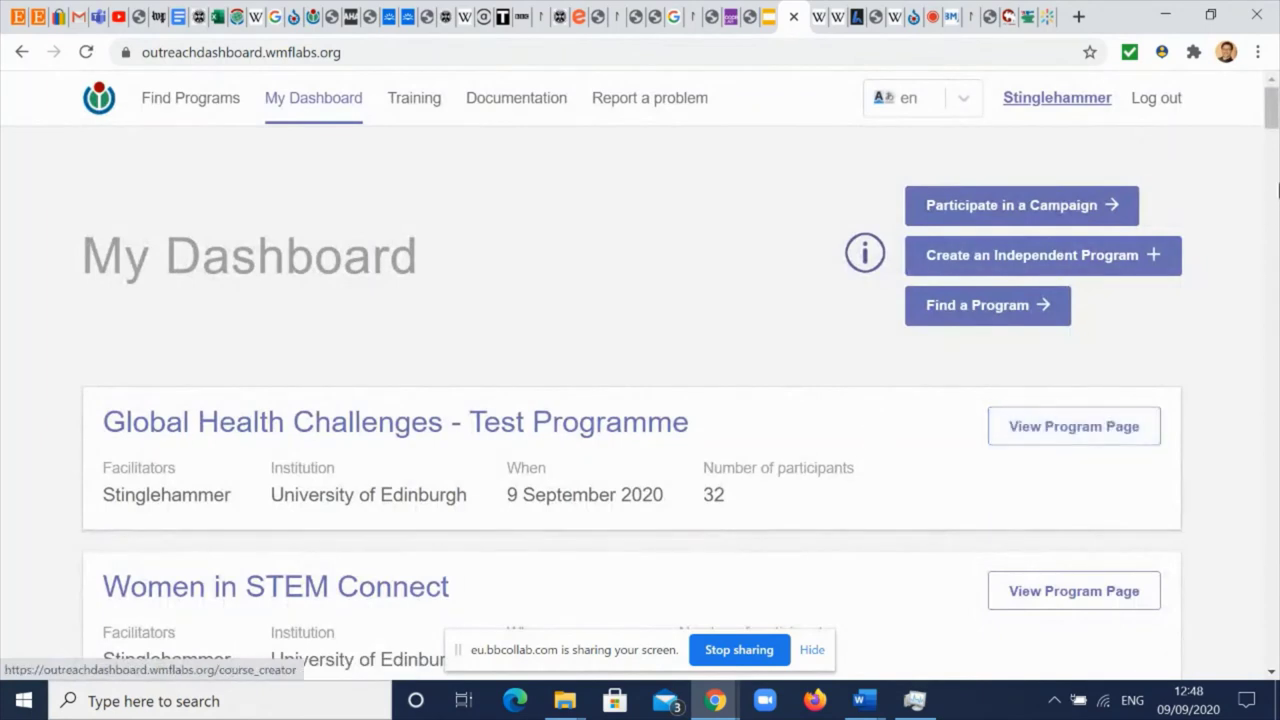
drag(1273, 100, 1273, 100)
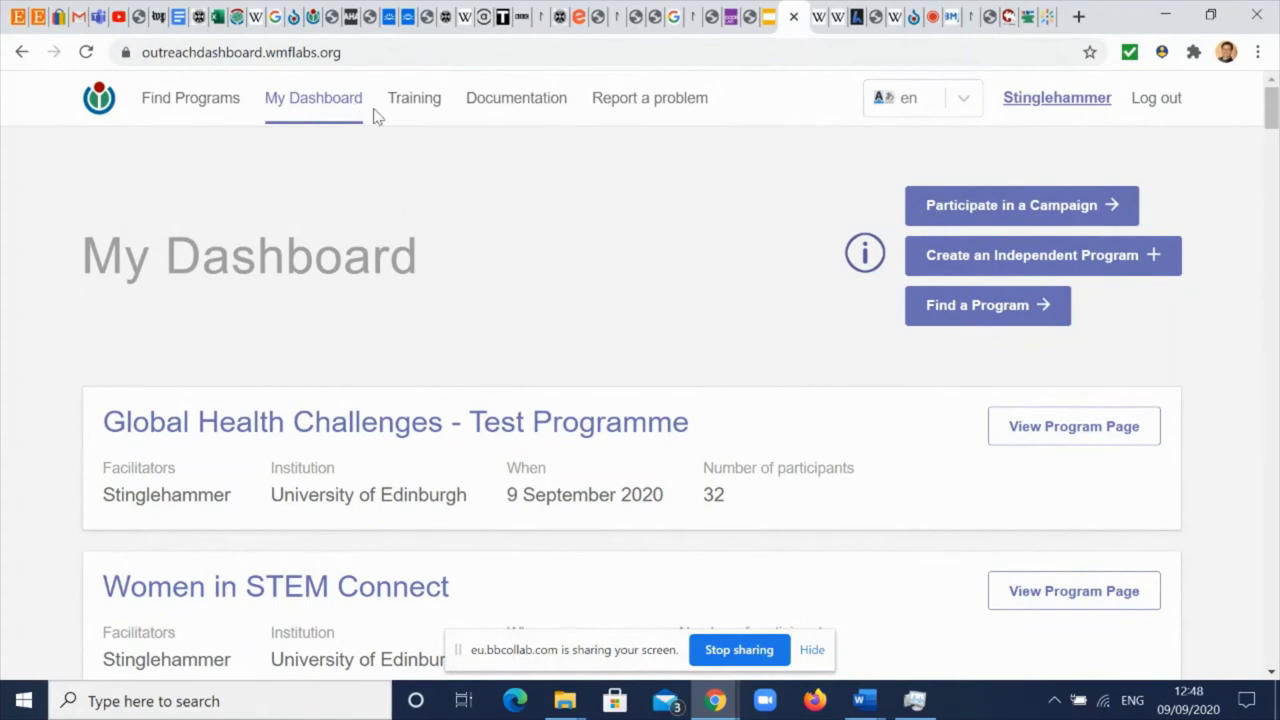
click(408, 117)
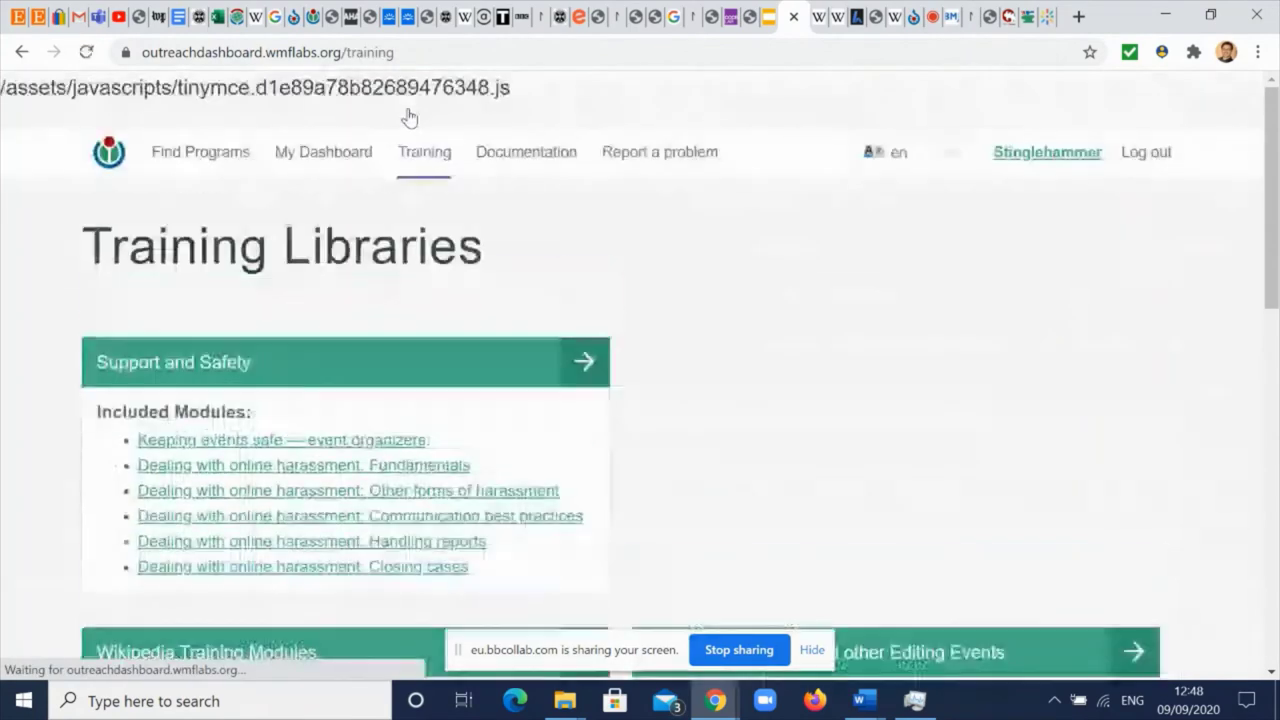
click(21, 52)
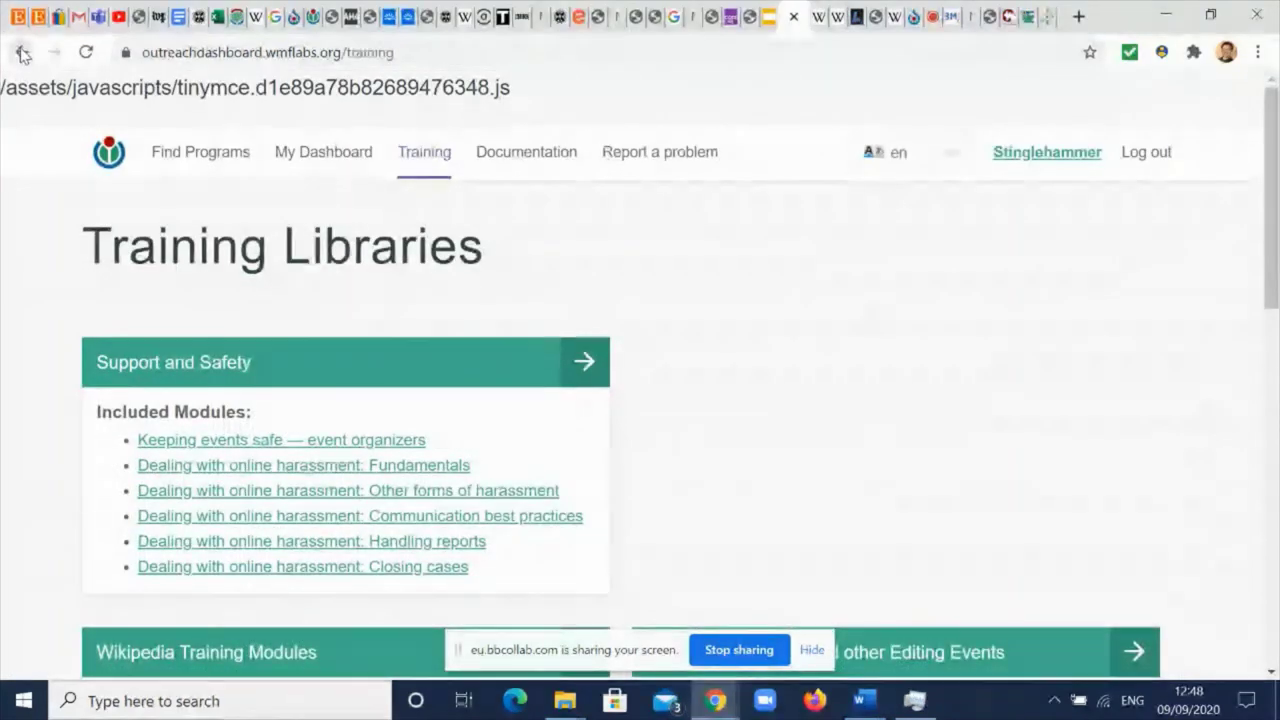
click(415, 102)
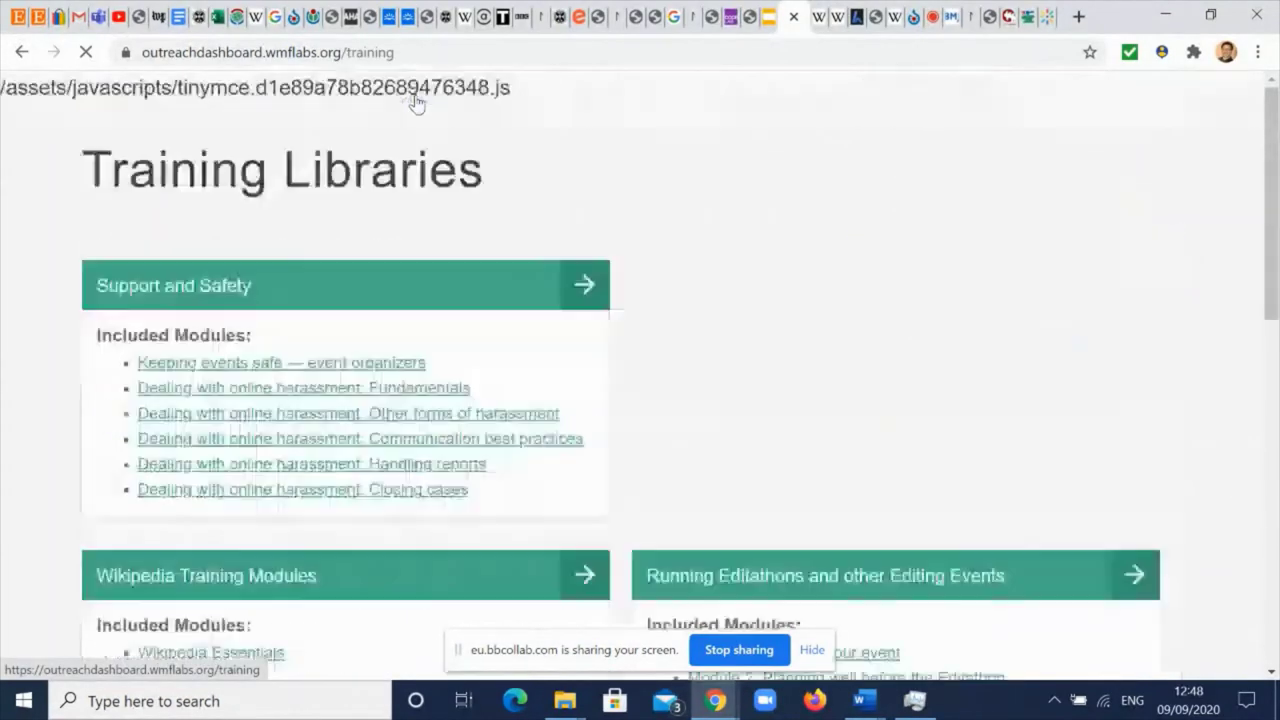
drag(1278, 176, 1278, 294)
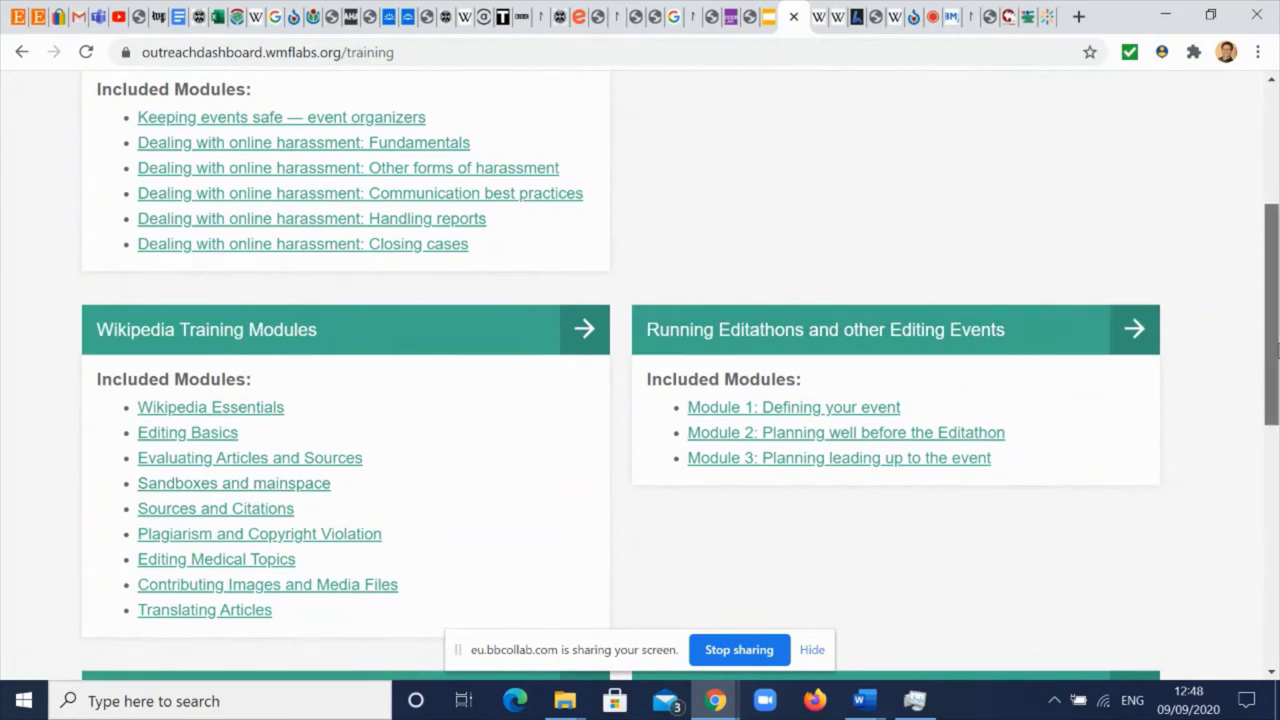
scroll(1274, 350, down, 3)
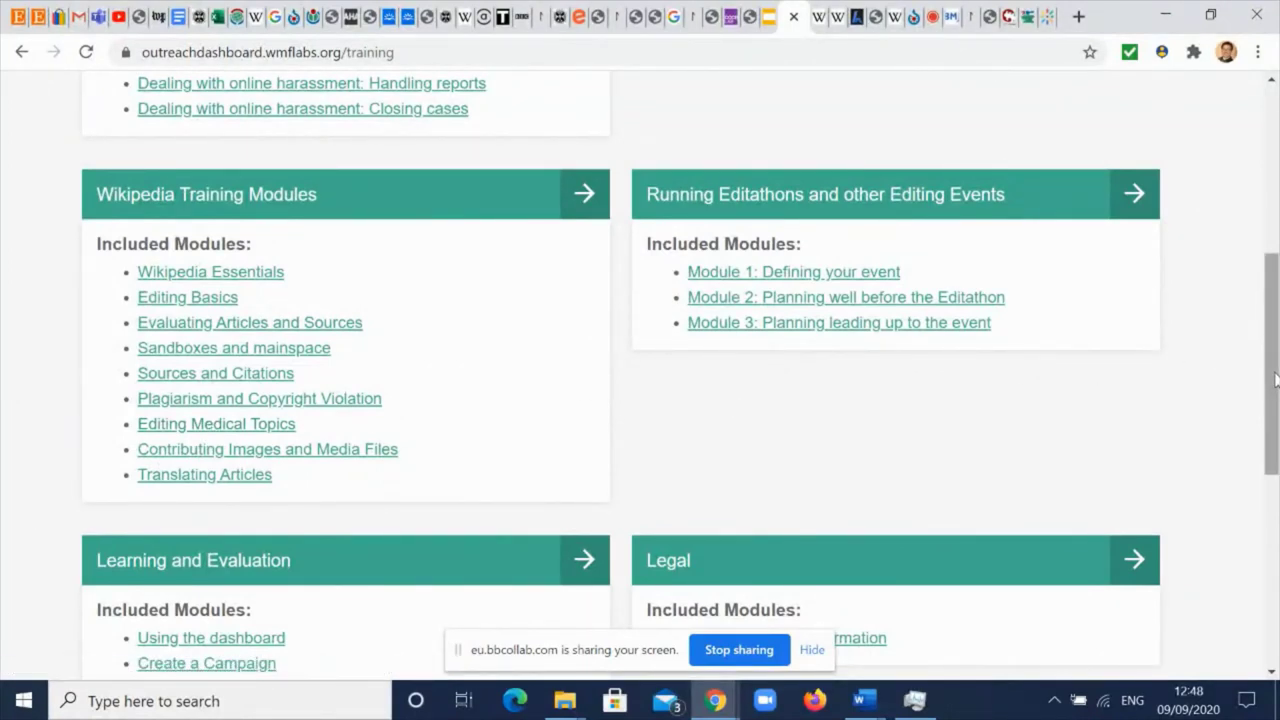
drag(1275, 378, 1270, 235)
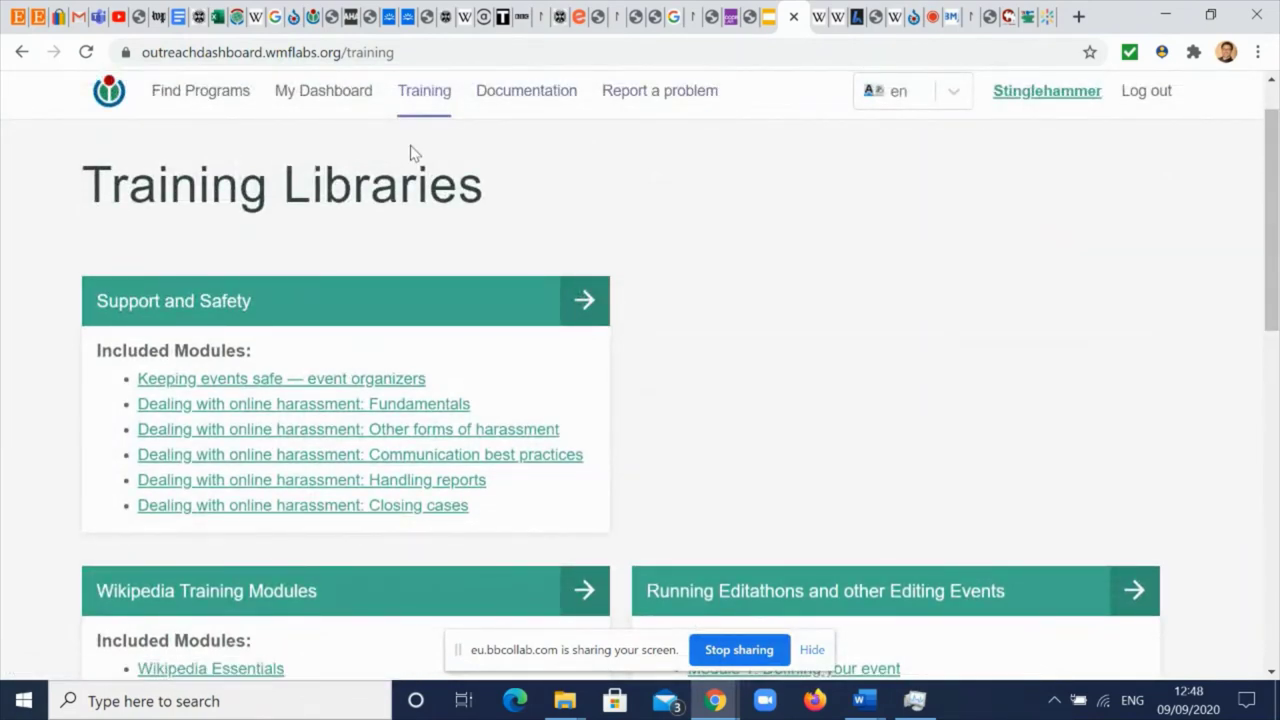
click(314, 102)
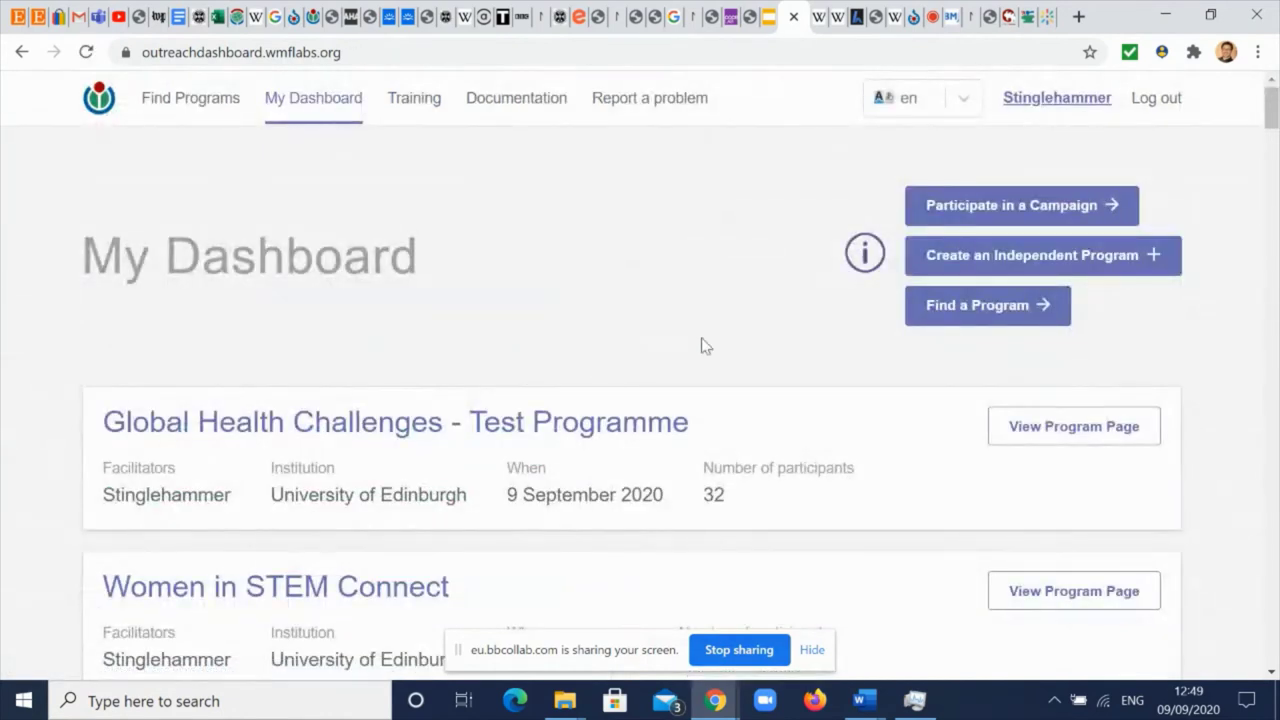
Look through the list of programs available to clone, then cancel cloning
click(975, 275)
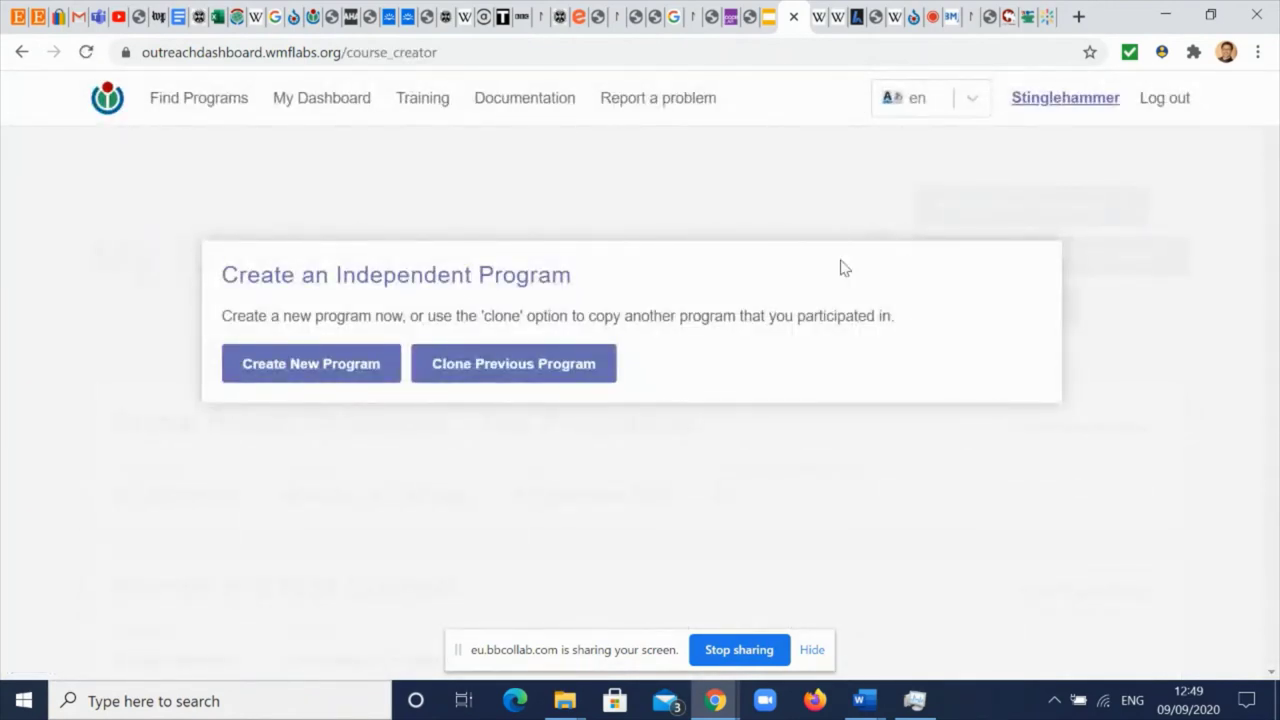
click(511, 364)
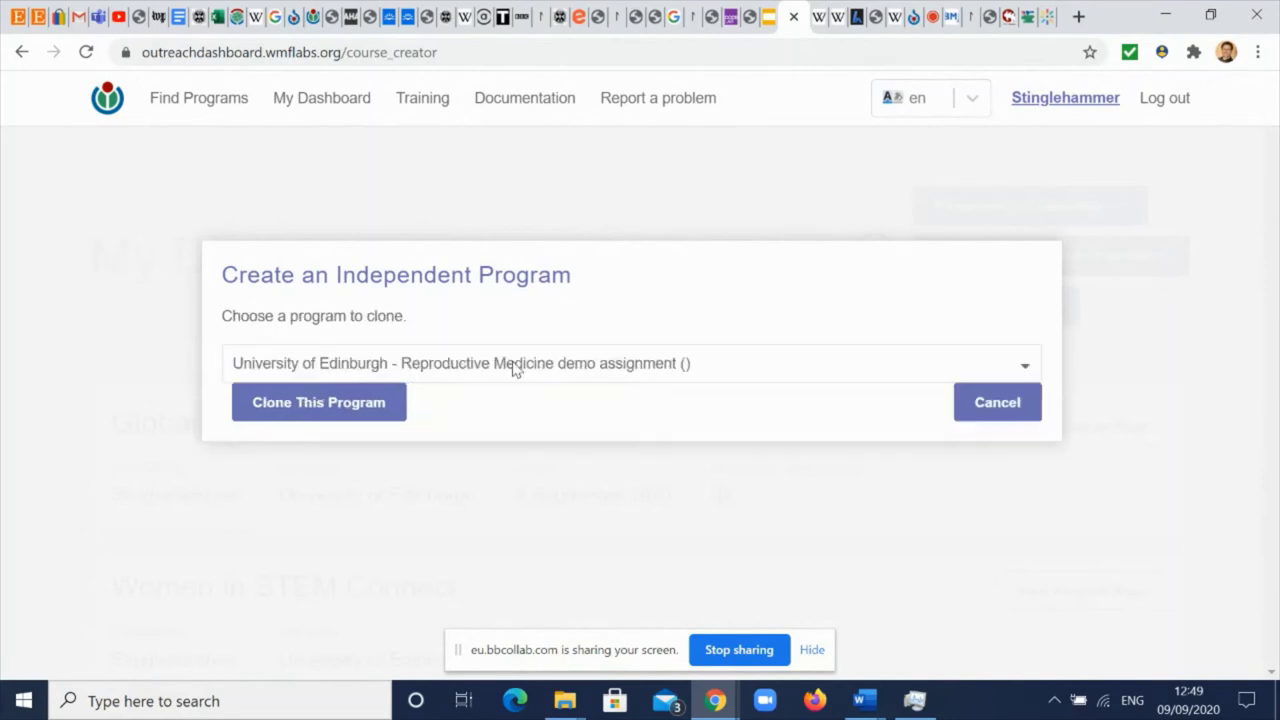
click(515, 366)
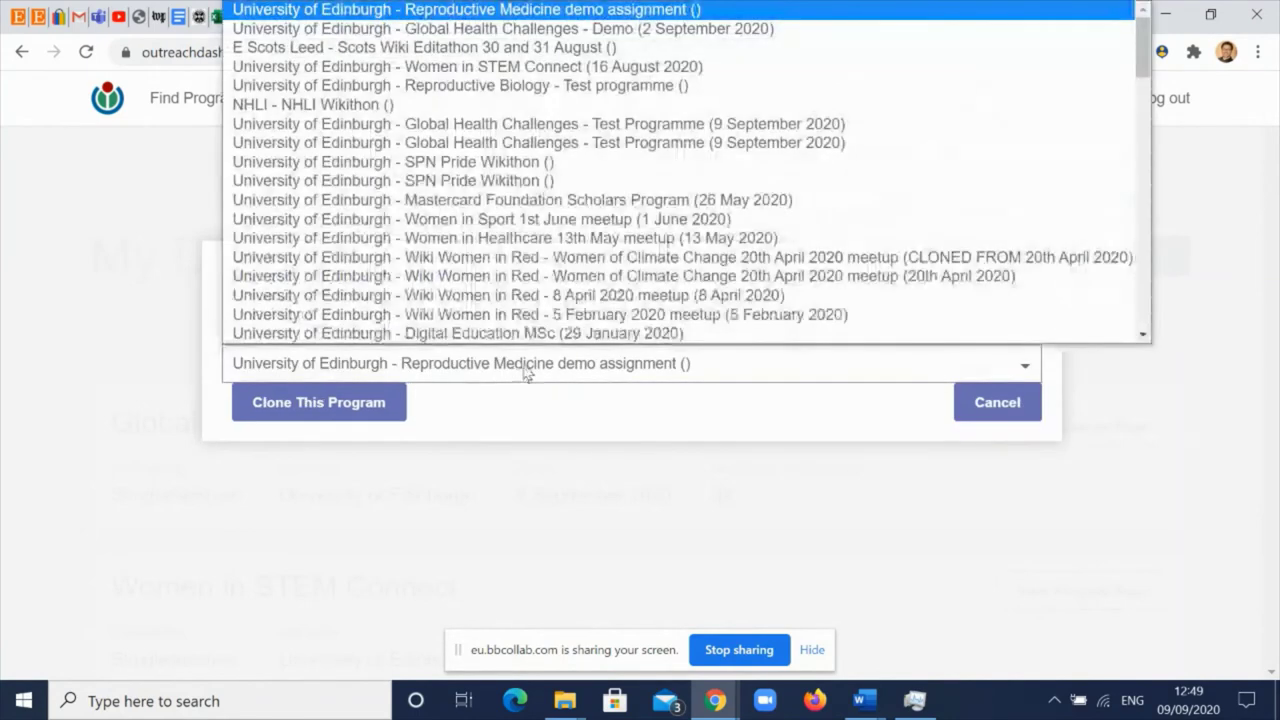
scroll(463, 185, down, 1)
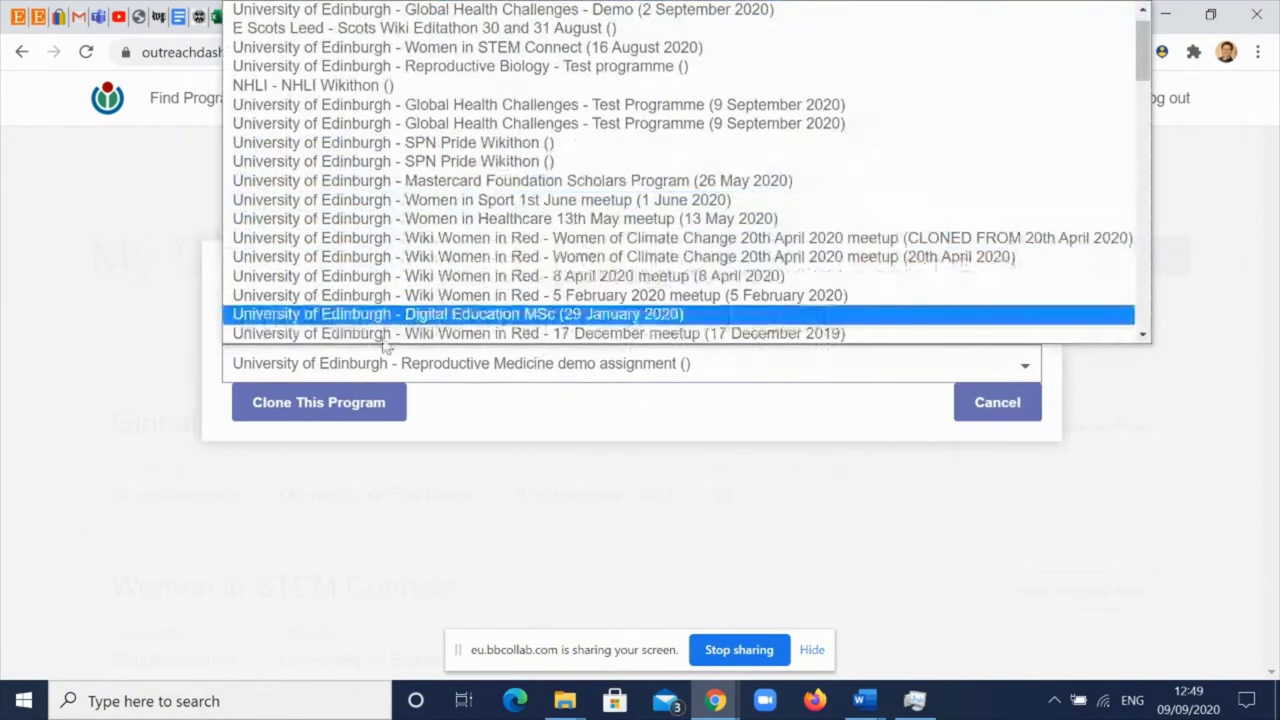
click(995, 402)
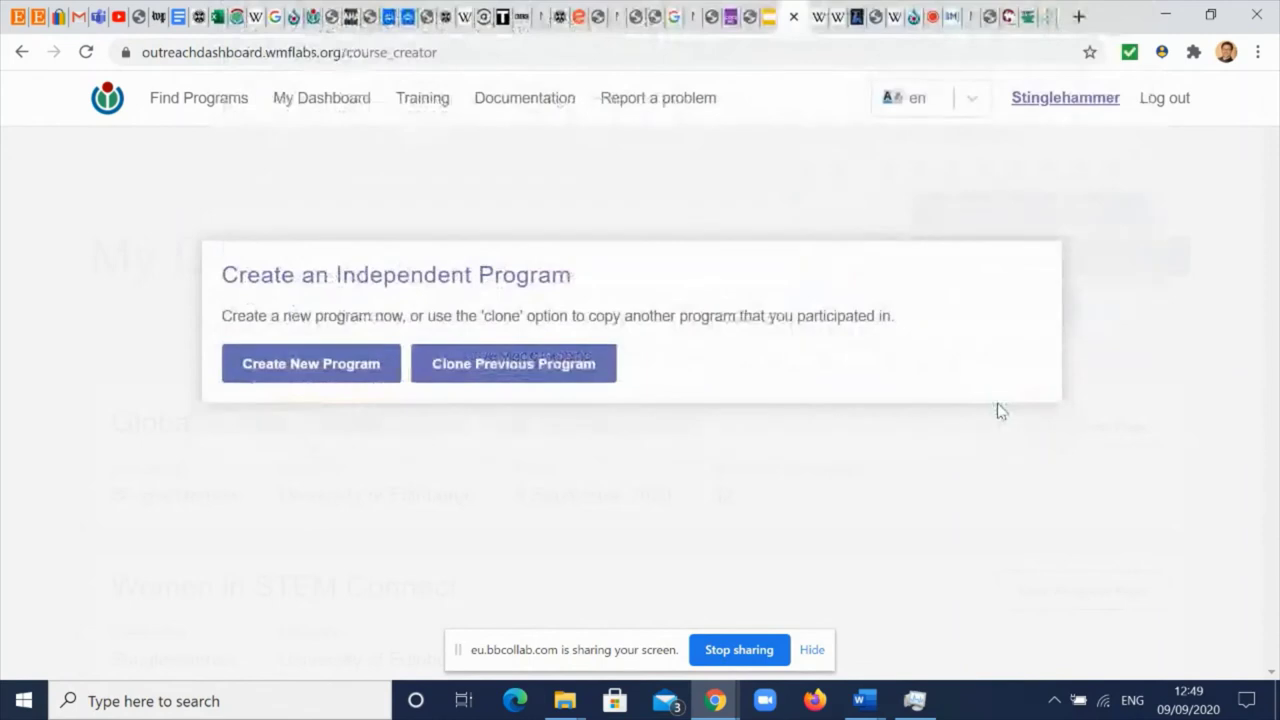
Choose to create a new program of the Basic Program type
click(345, 379)
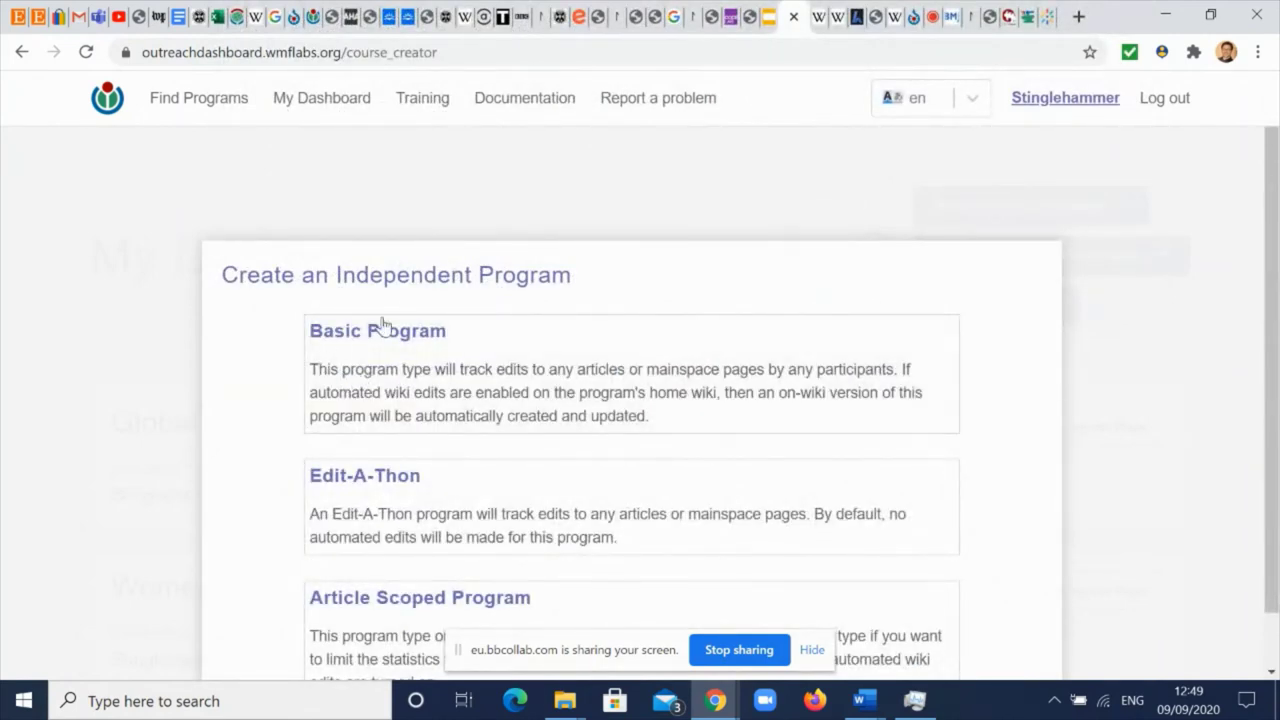
click(527, 385)
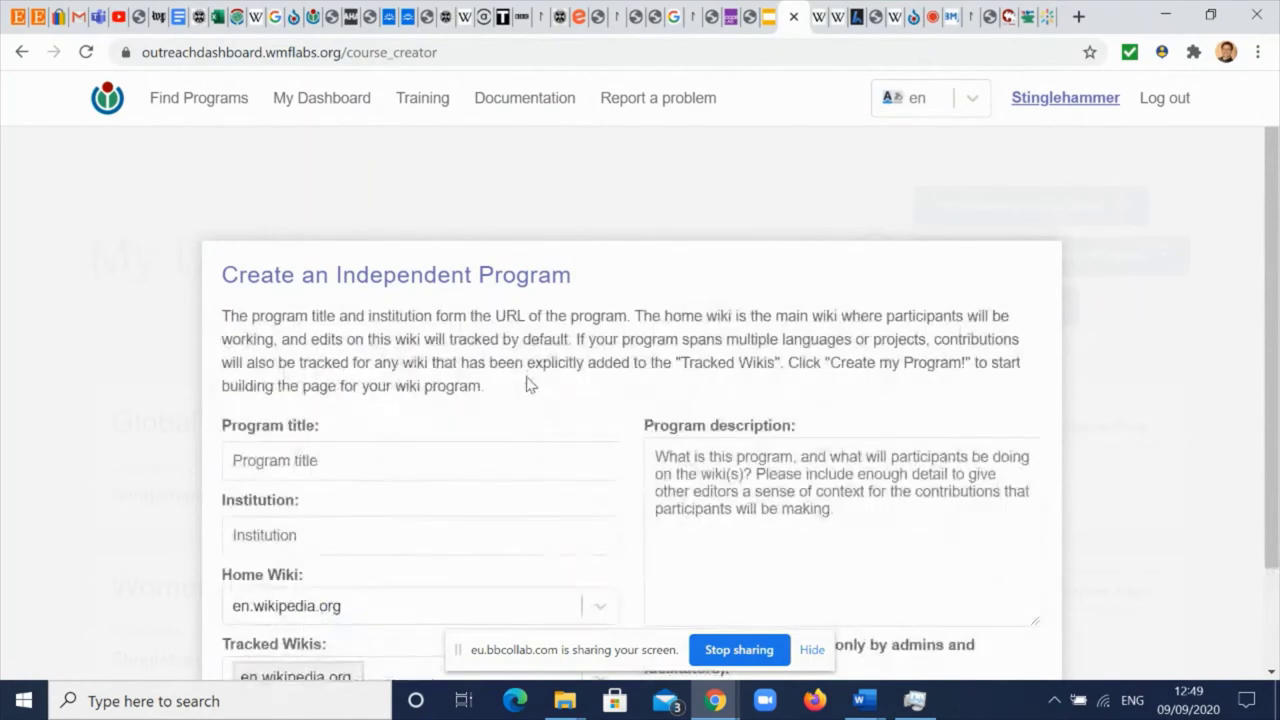
scroll(1276, 350, down, 1)
Enter the title 'TEST - Reproductive Biology assignment' and institution 'University of Edinburgh'
click(305, 375)
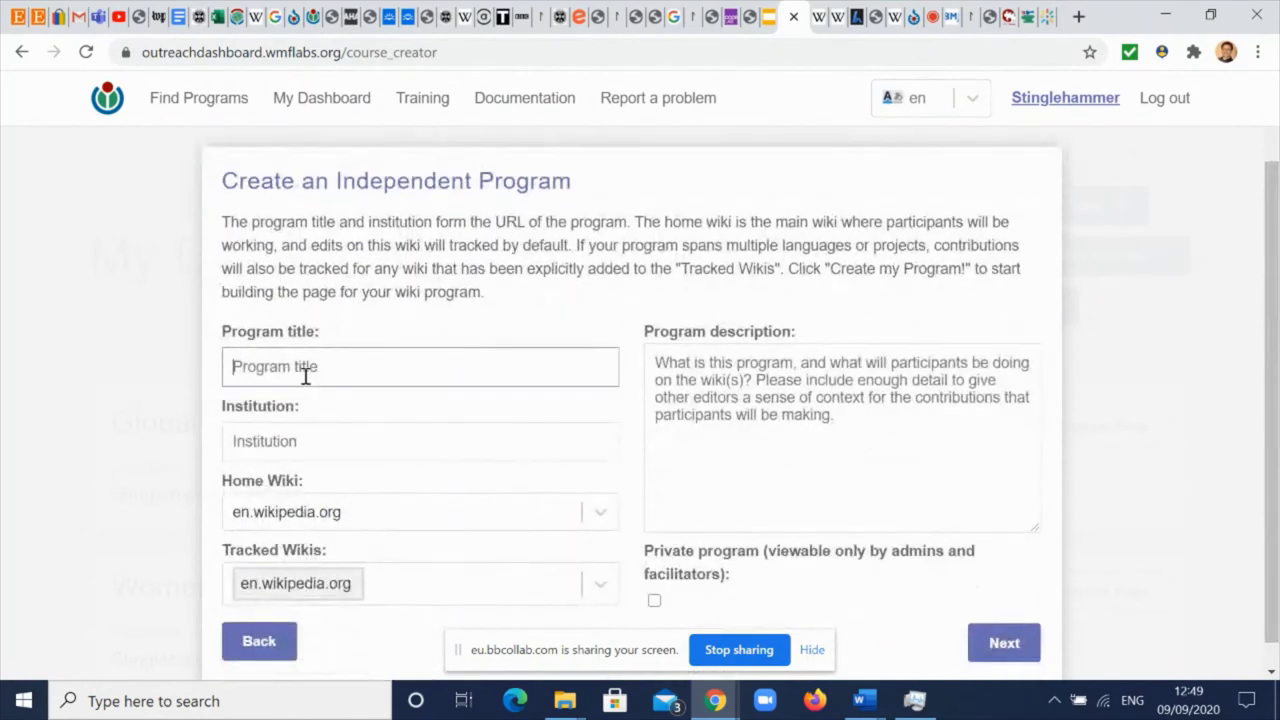
text(TEST - Reproduc)
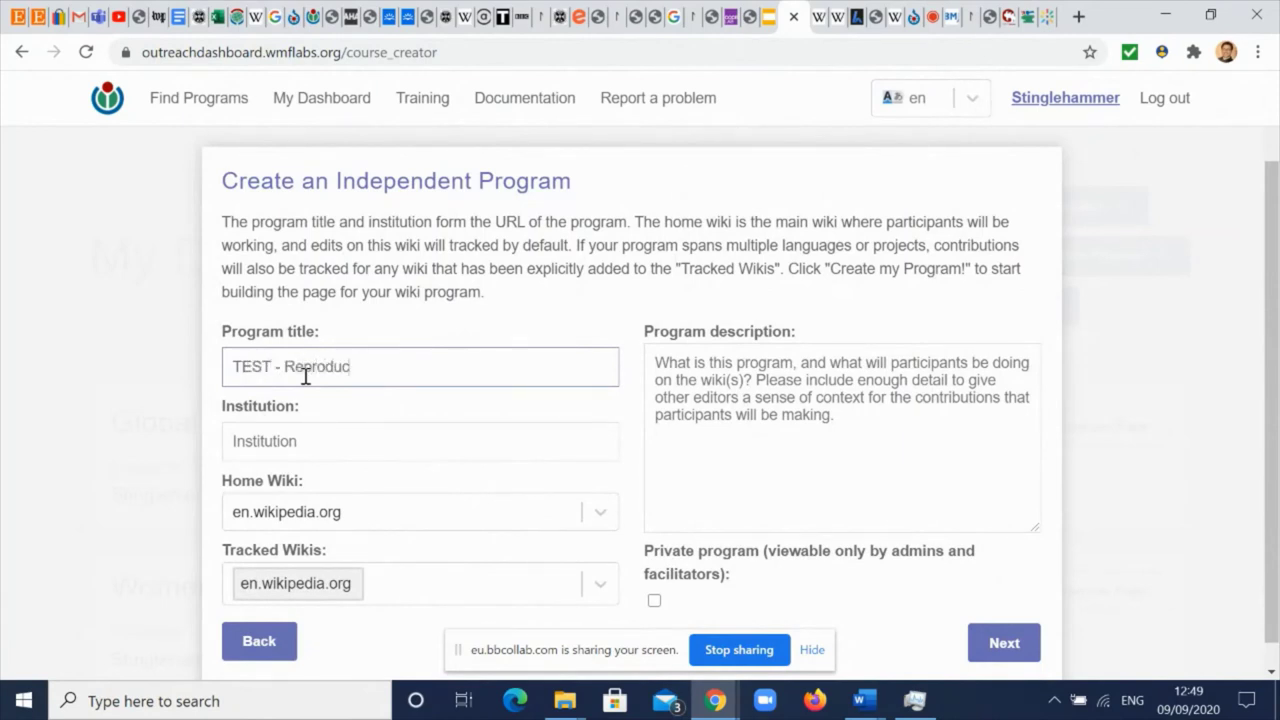
text(tie)
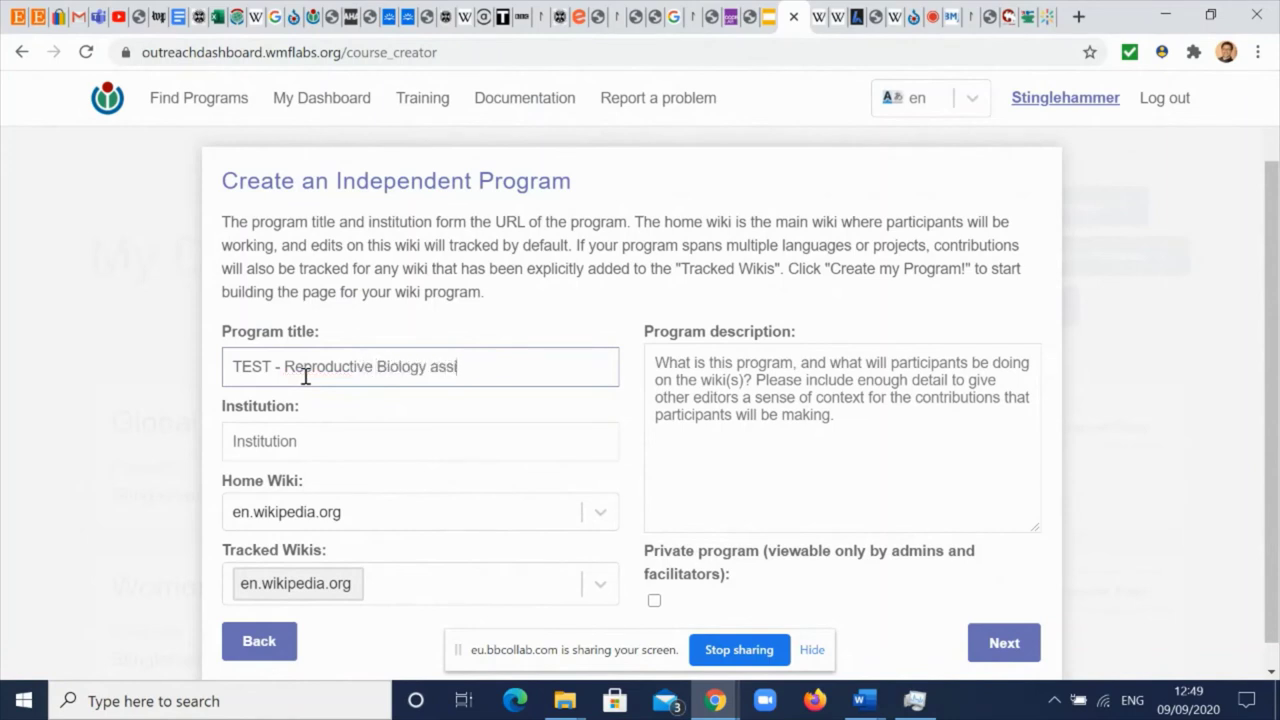
click(311, 451)
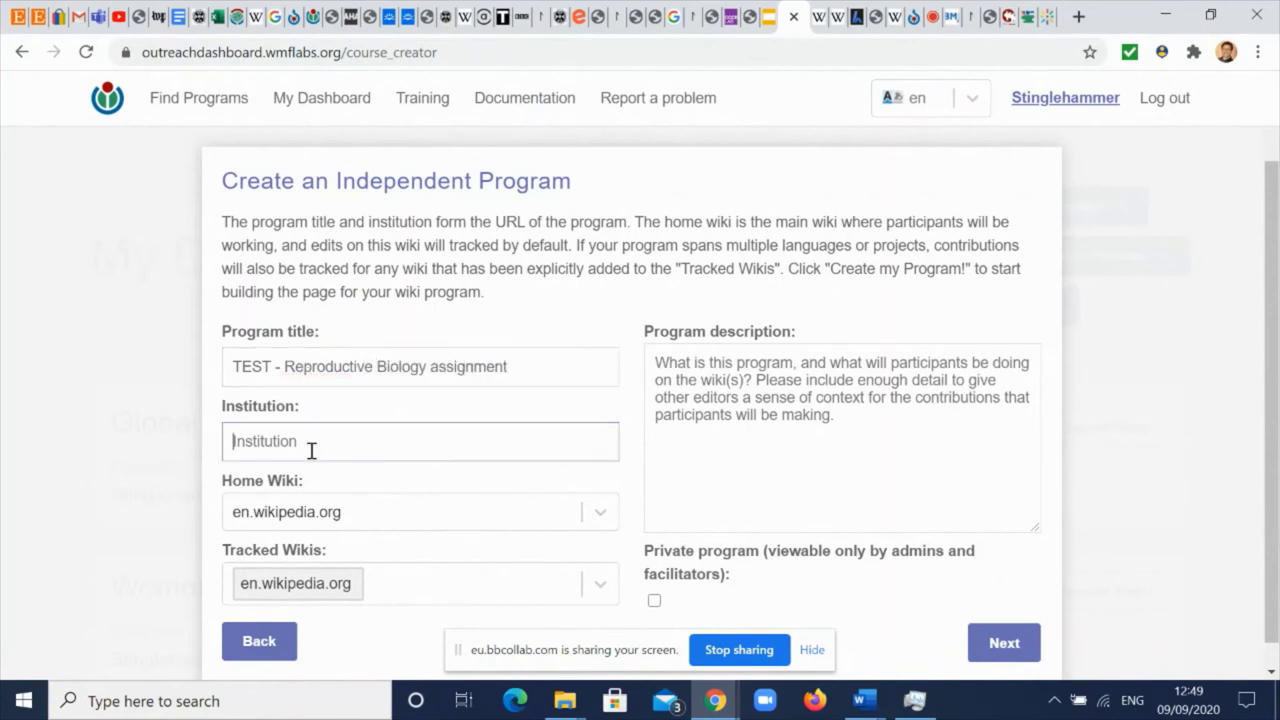
text(University )
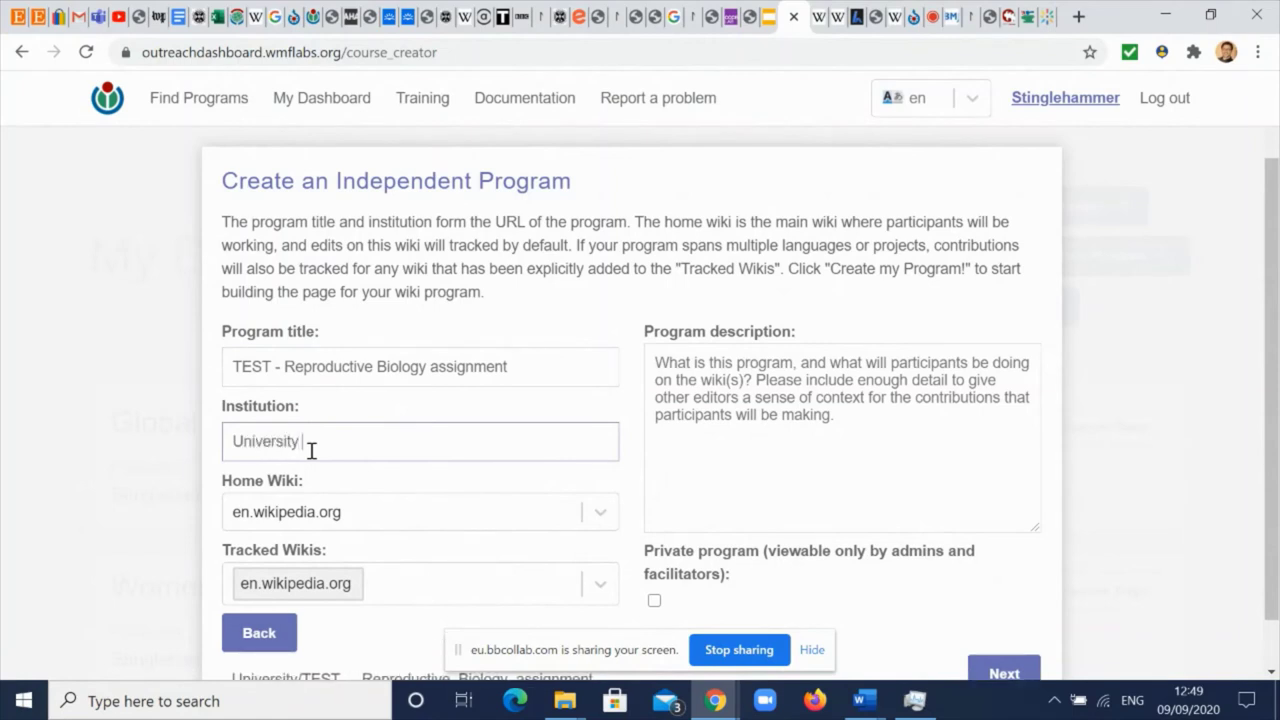
text(of Edinburgh)
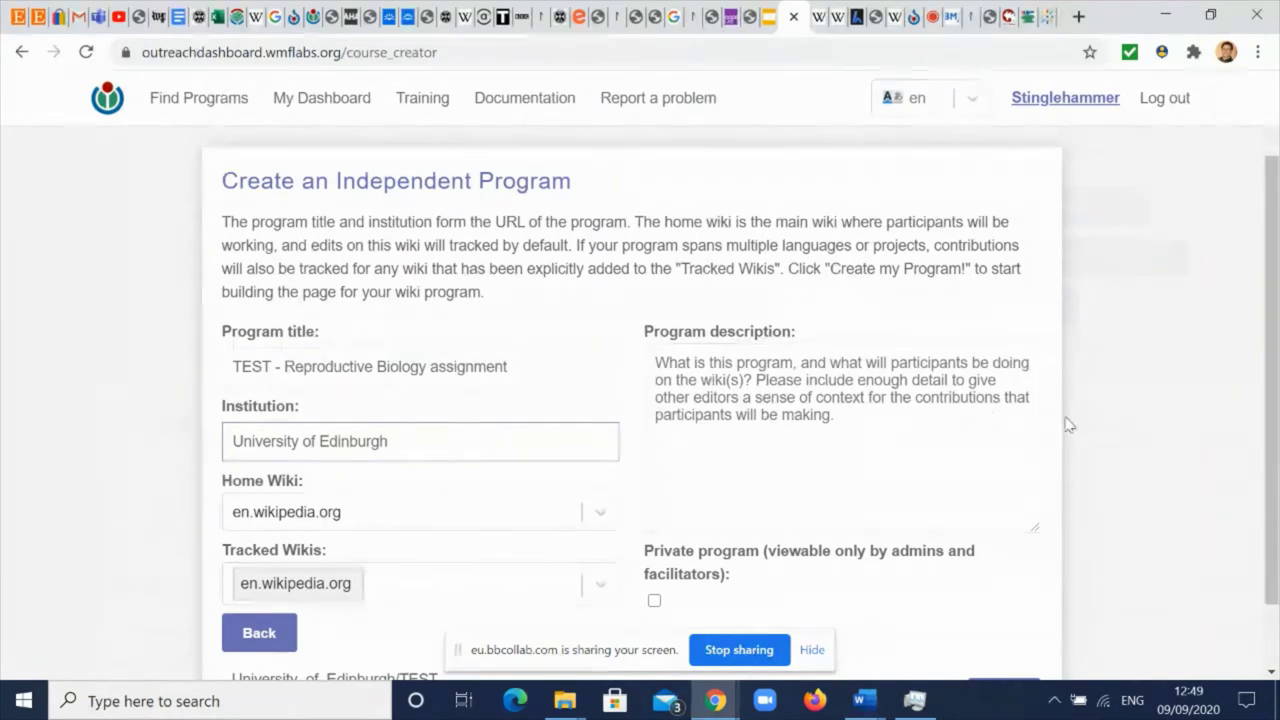
Keep en.wikipedia.org as home wiki, write the description, and continue to dates
scroll(571, 449, down, 2)
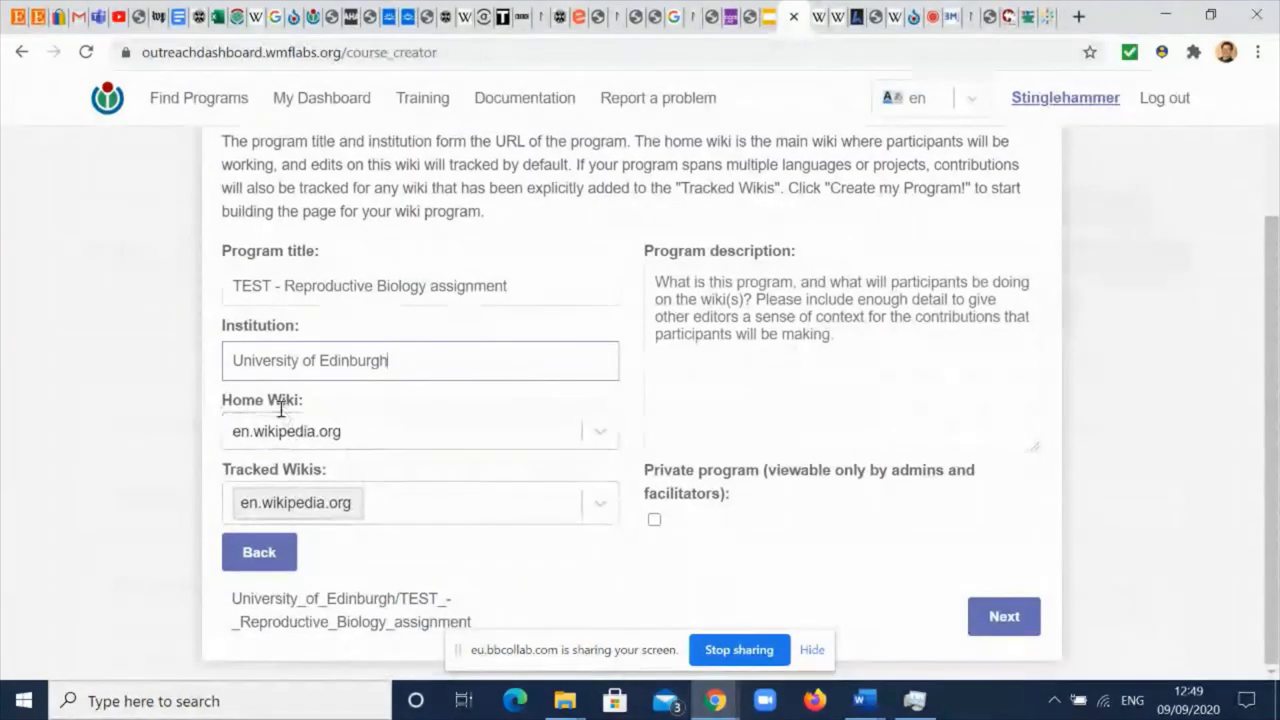
click(601, 432)
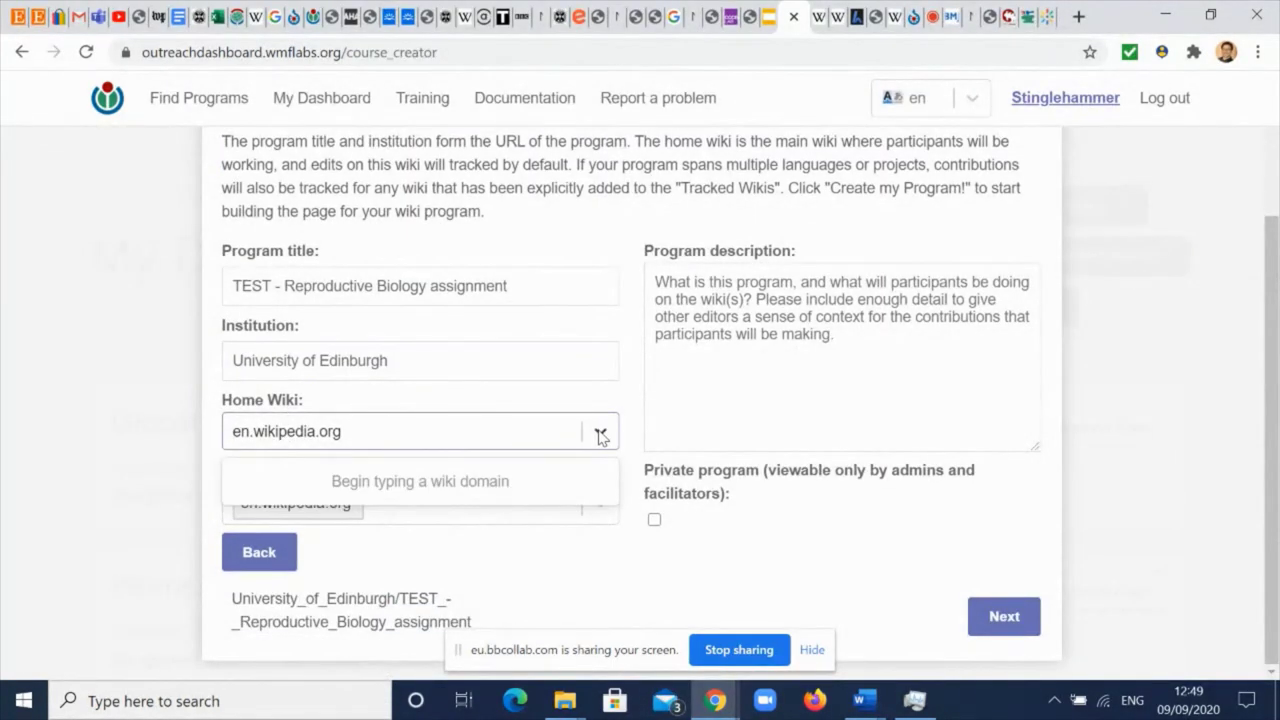
click(474, 435)
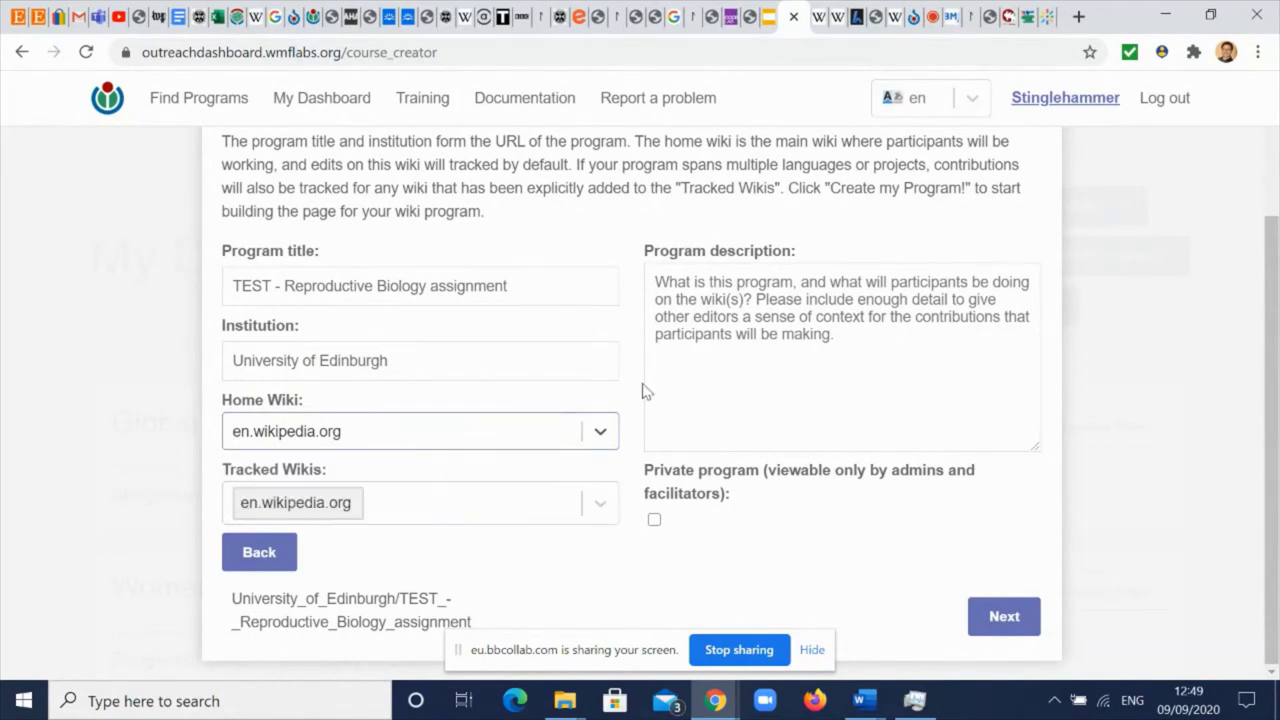
click(857, 340)
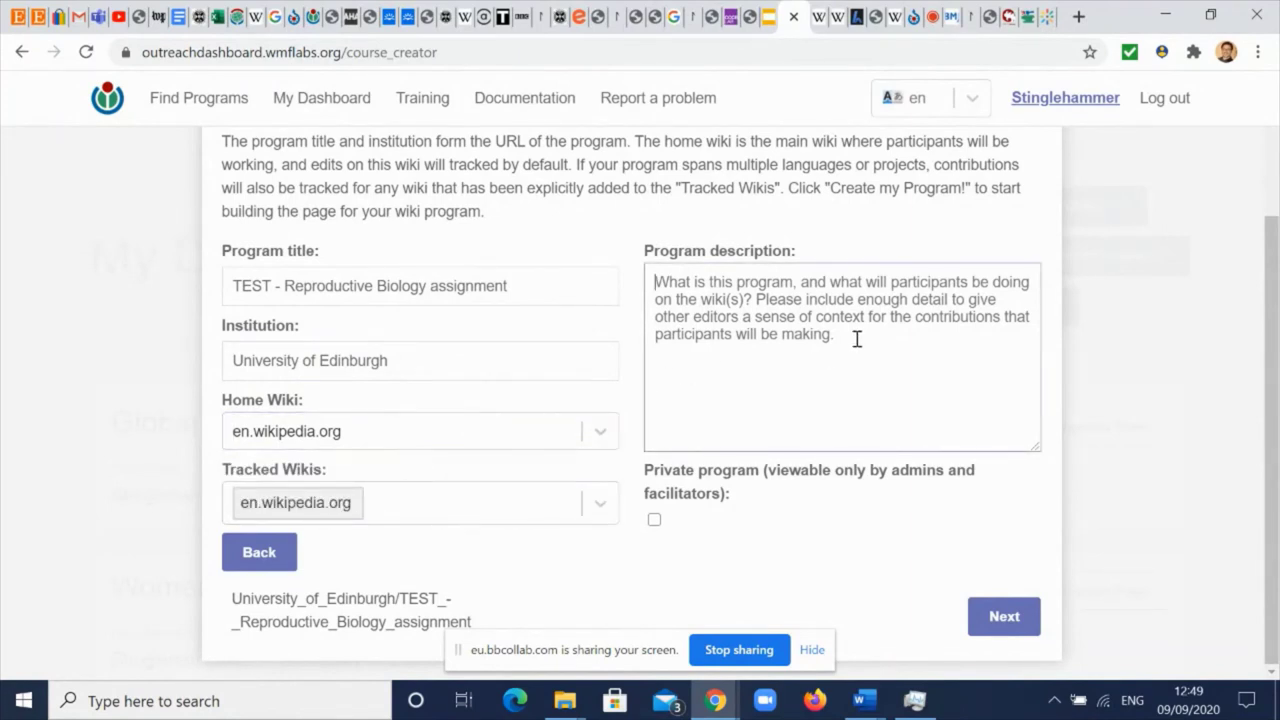
text(A)
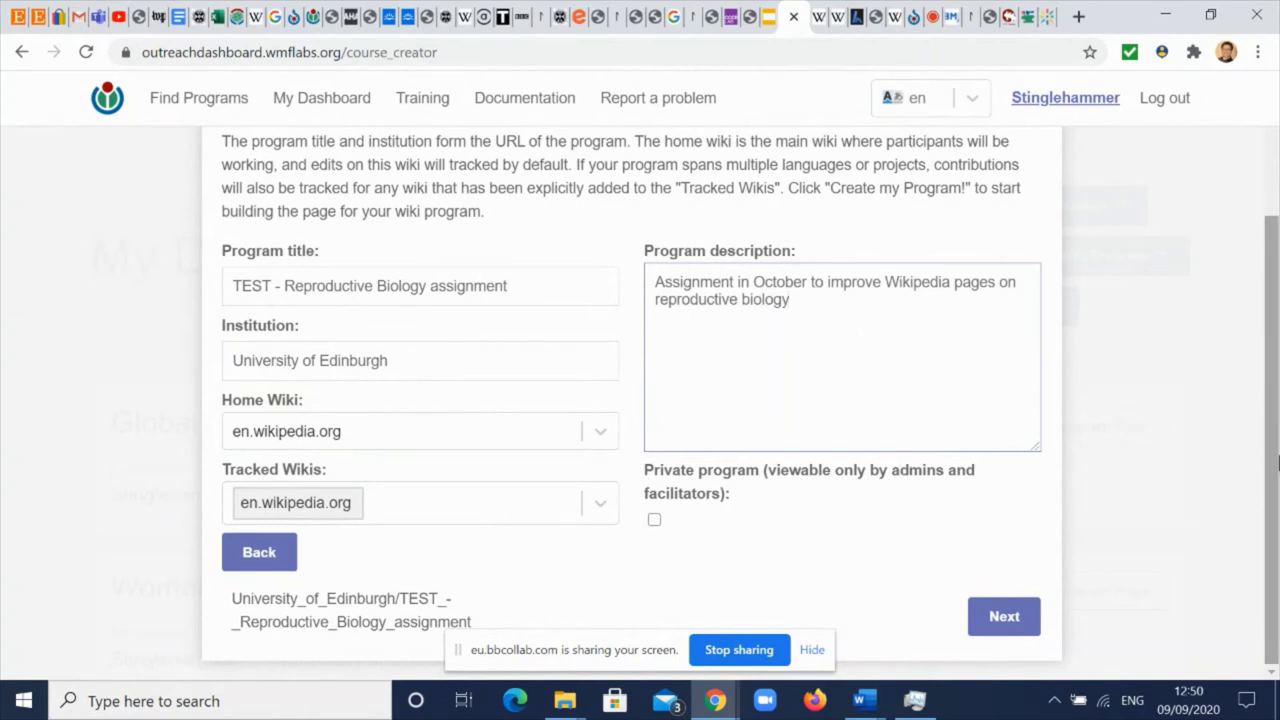
click(1003, 617)
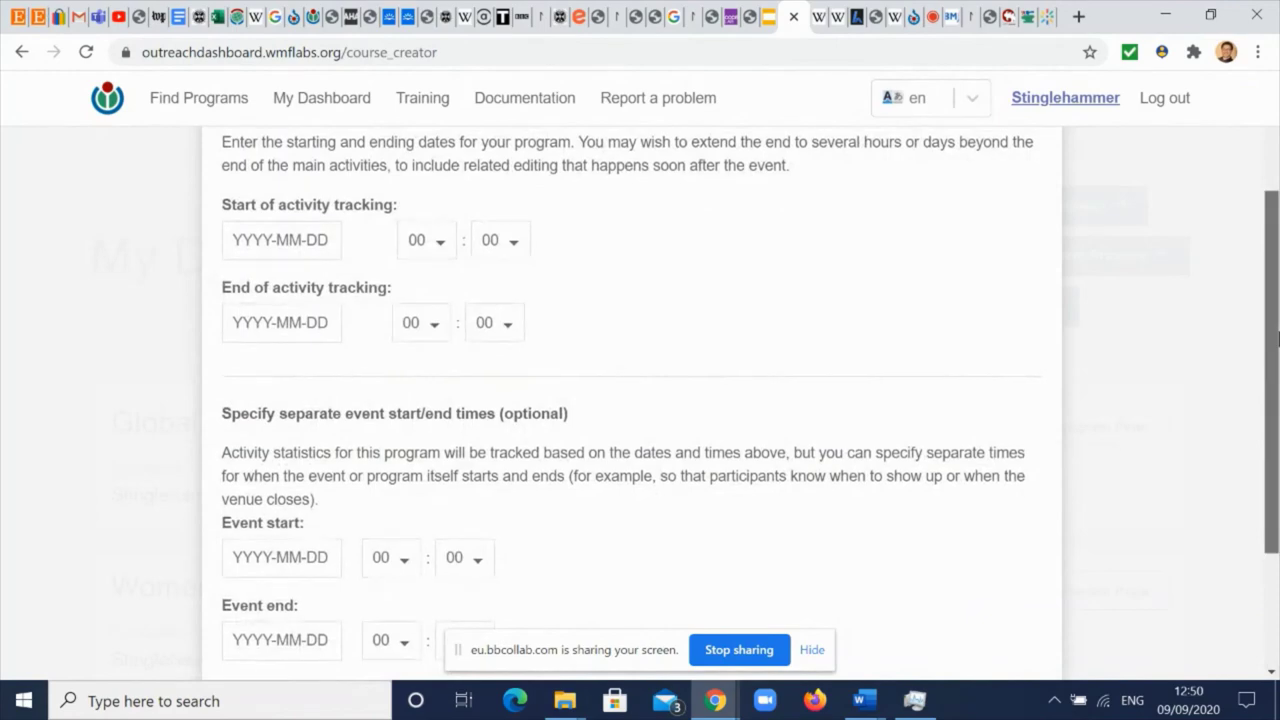
Set tracking to run on 9 September 2020 from 12:00 to 17:00
scroll(1276, 340, down, 1)
scroll(1276, 340, up, 2)
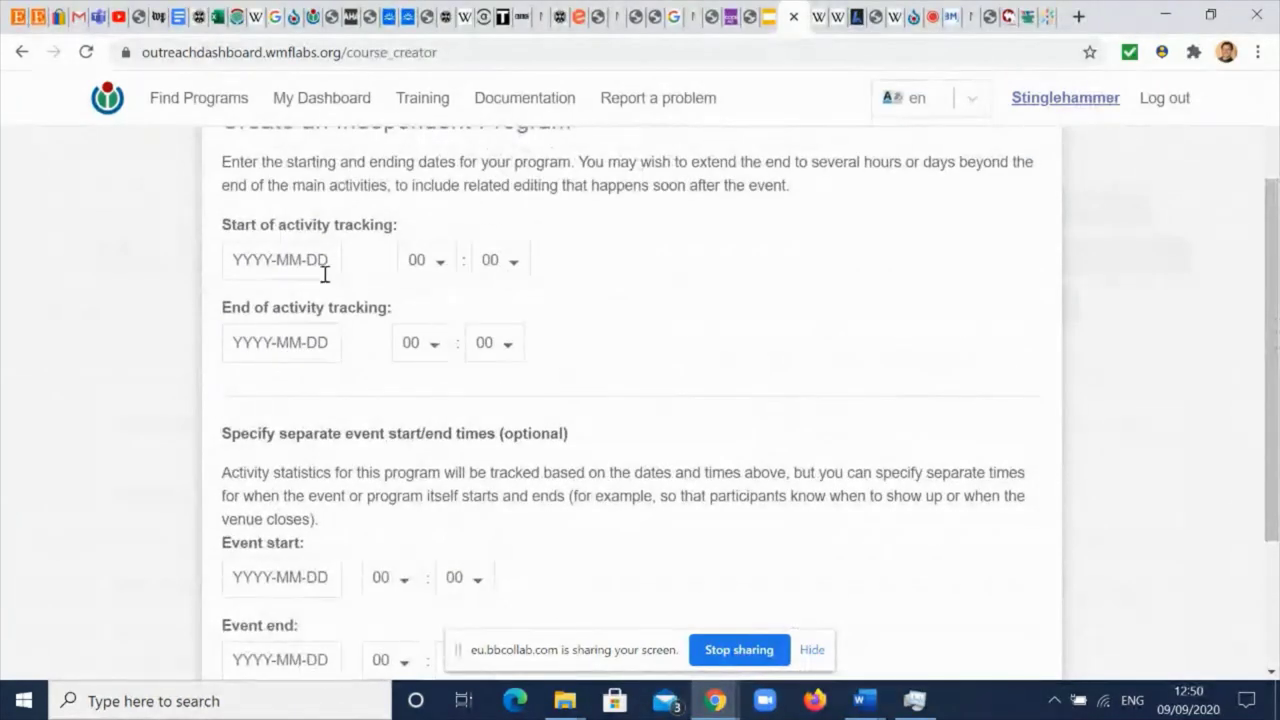
click(323, 262)
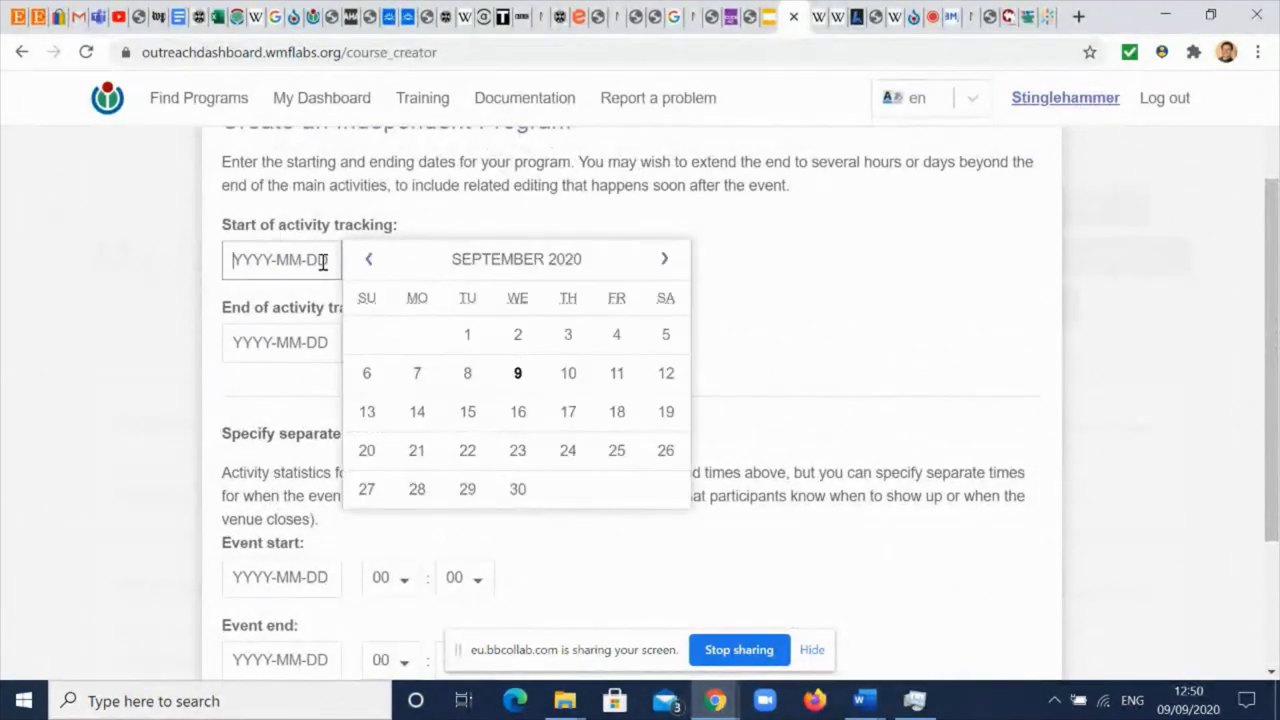
click(517, 375)
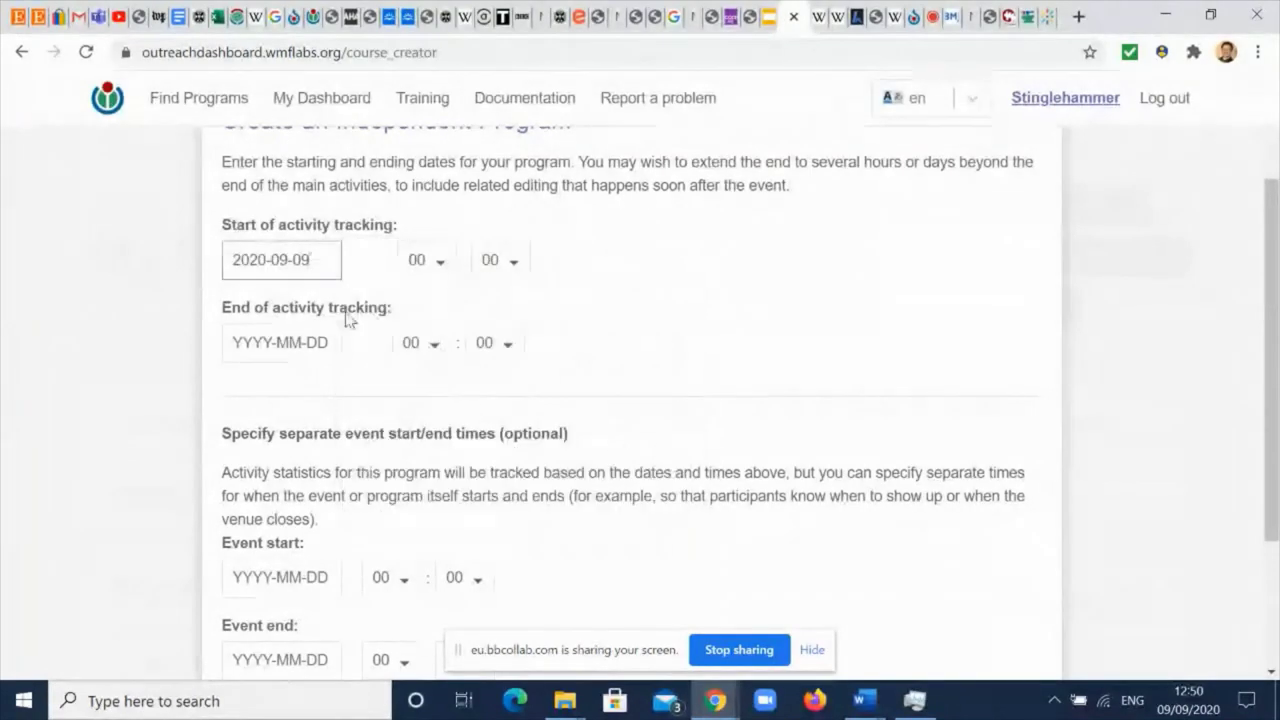
click(337, 327)
click(510, 458)
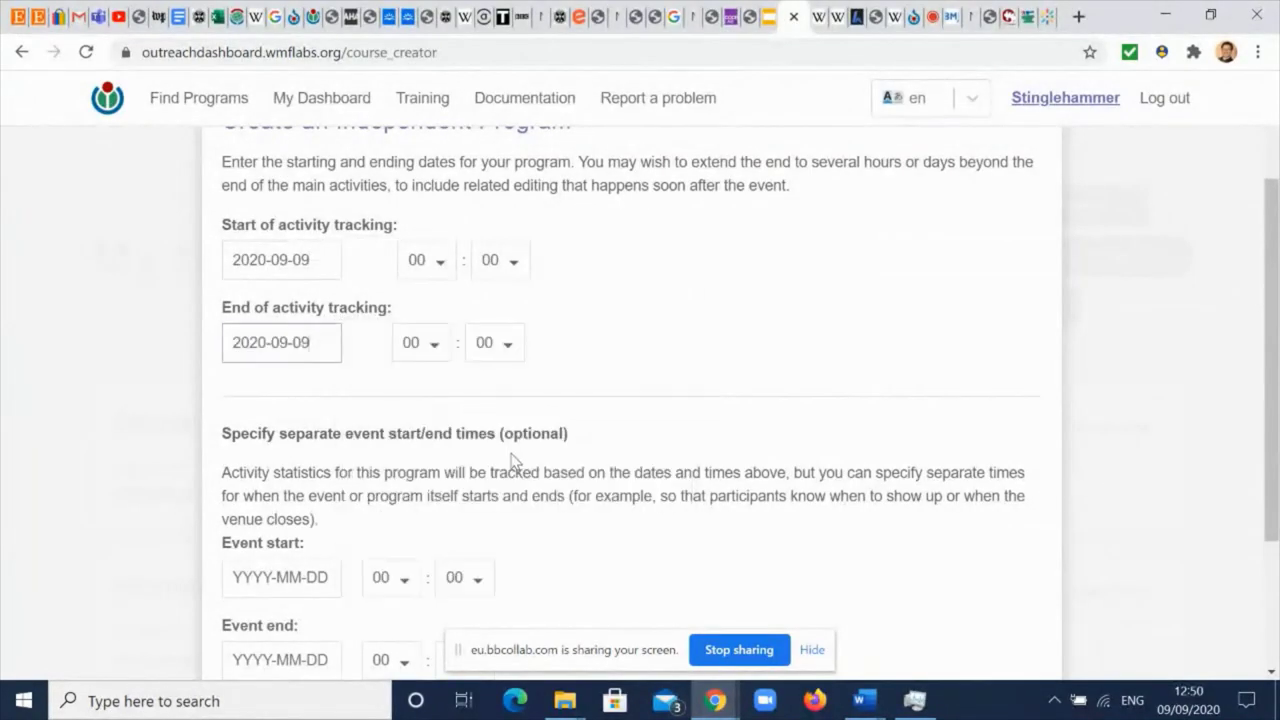
click(438, 263)
click(428, 520)
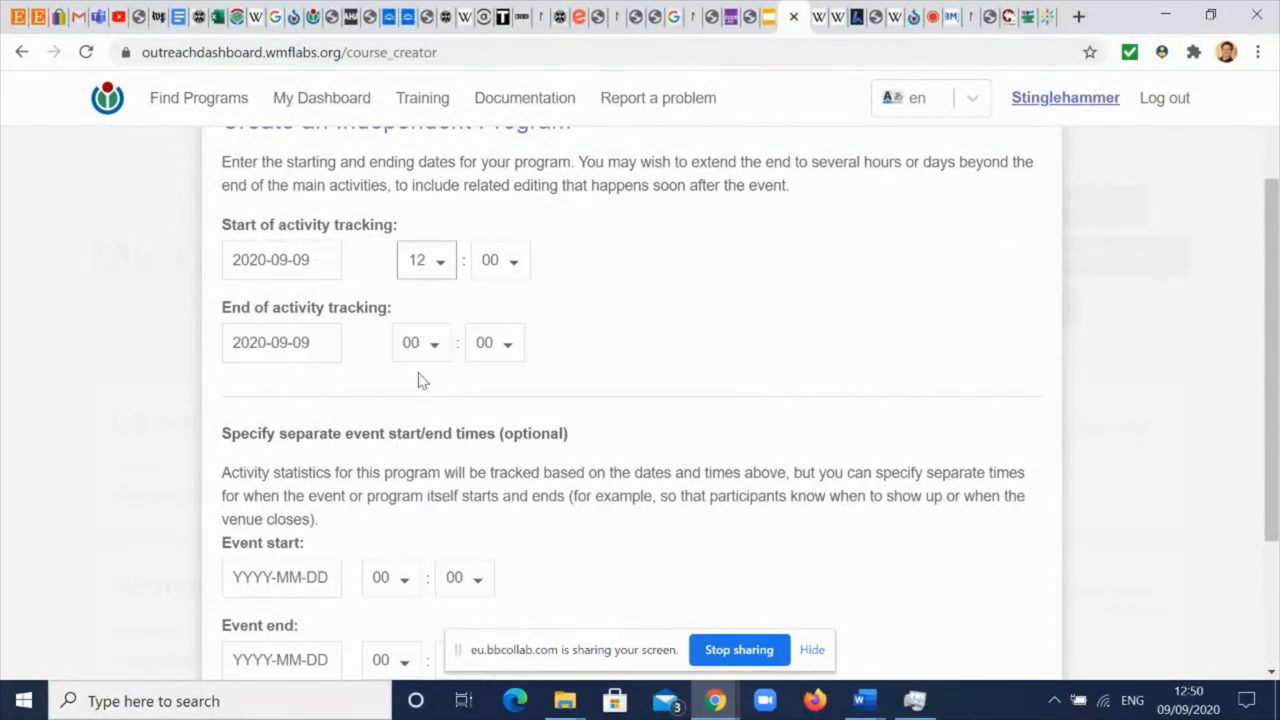
click(422, 350)
scroll(440, 314, down, 2)
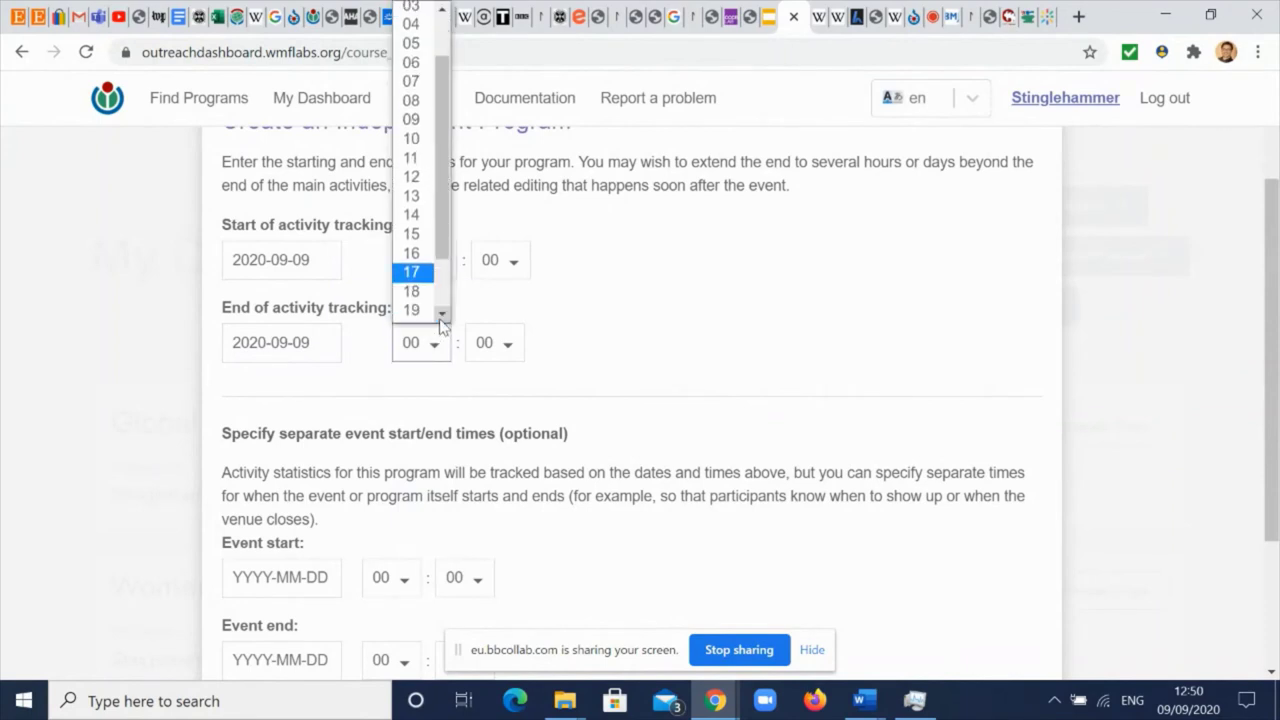
click(430, 287)
Set the event to 9 September, 12:00–17:00, and create the program
scroll(1276, 513, down, 3)
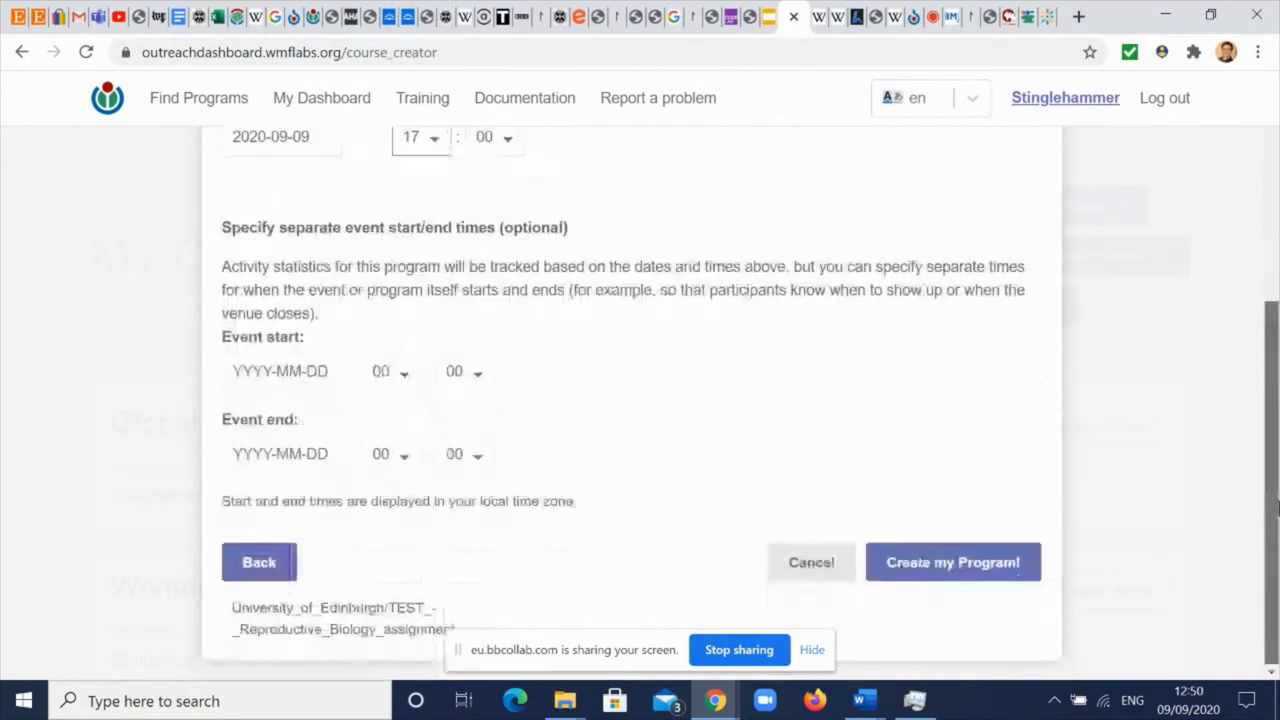
click(304, 378)
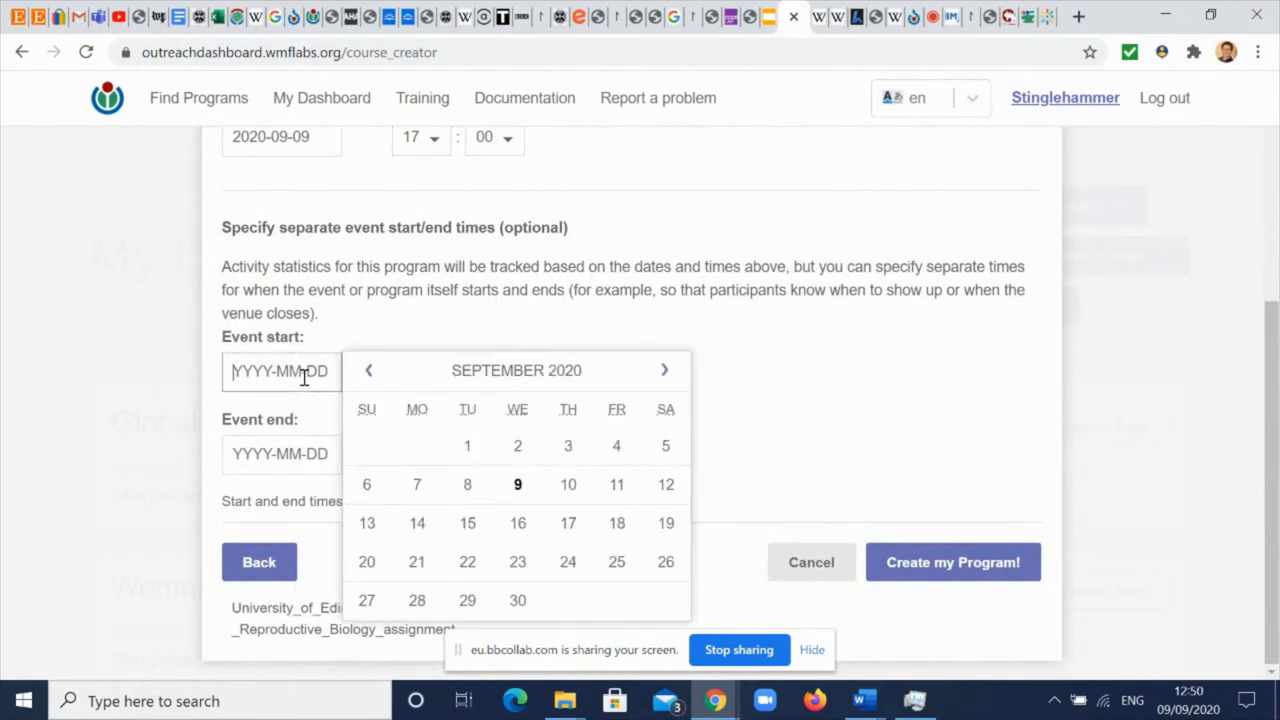
click(521, 483)
click(334, 447)
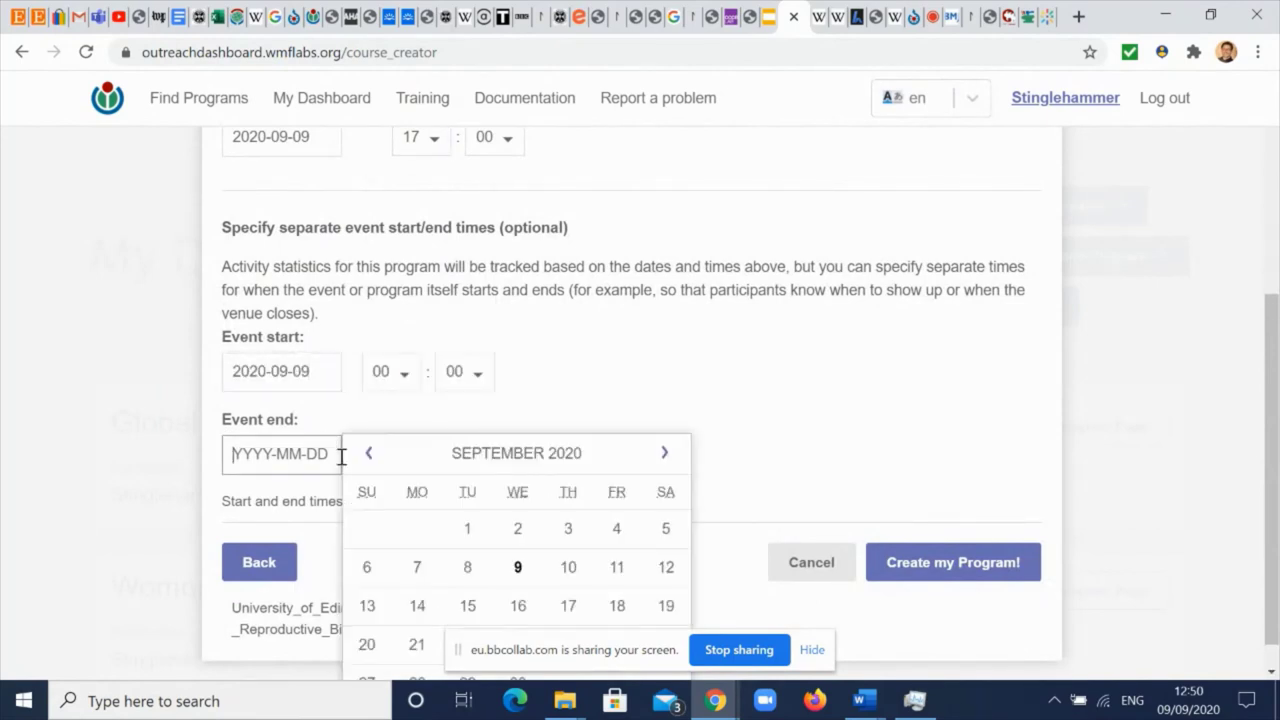
click(521, 568)
click(405, 378)
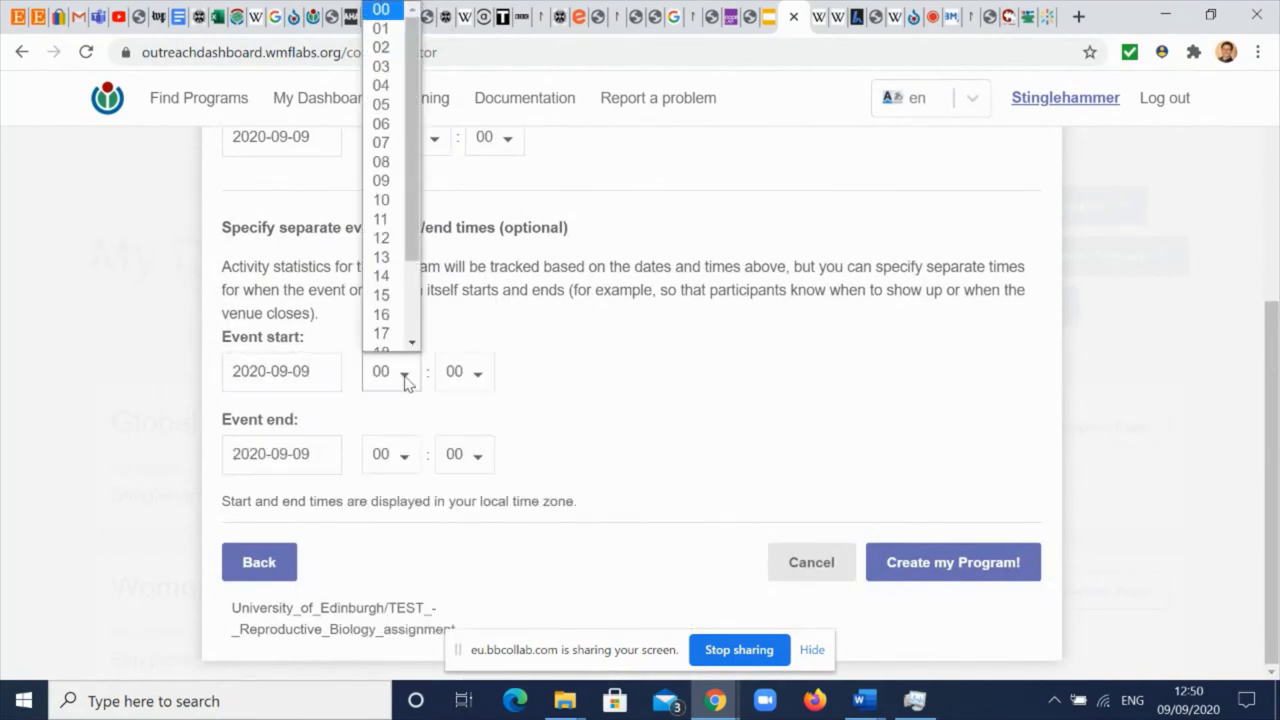
click(381, 226)
click(401, 455)
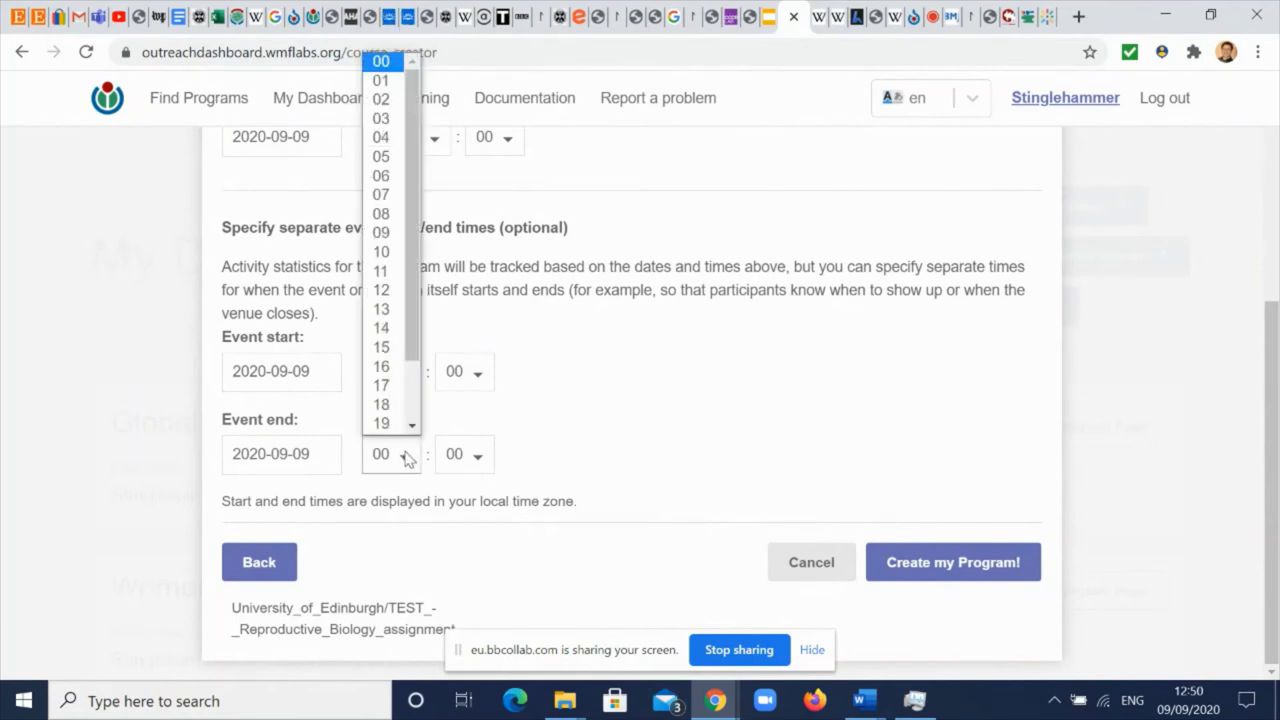
click(391, 386)
click(922, 566)
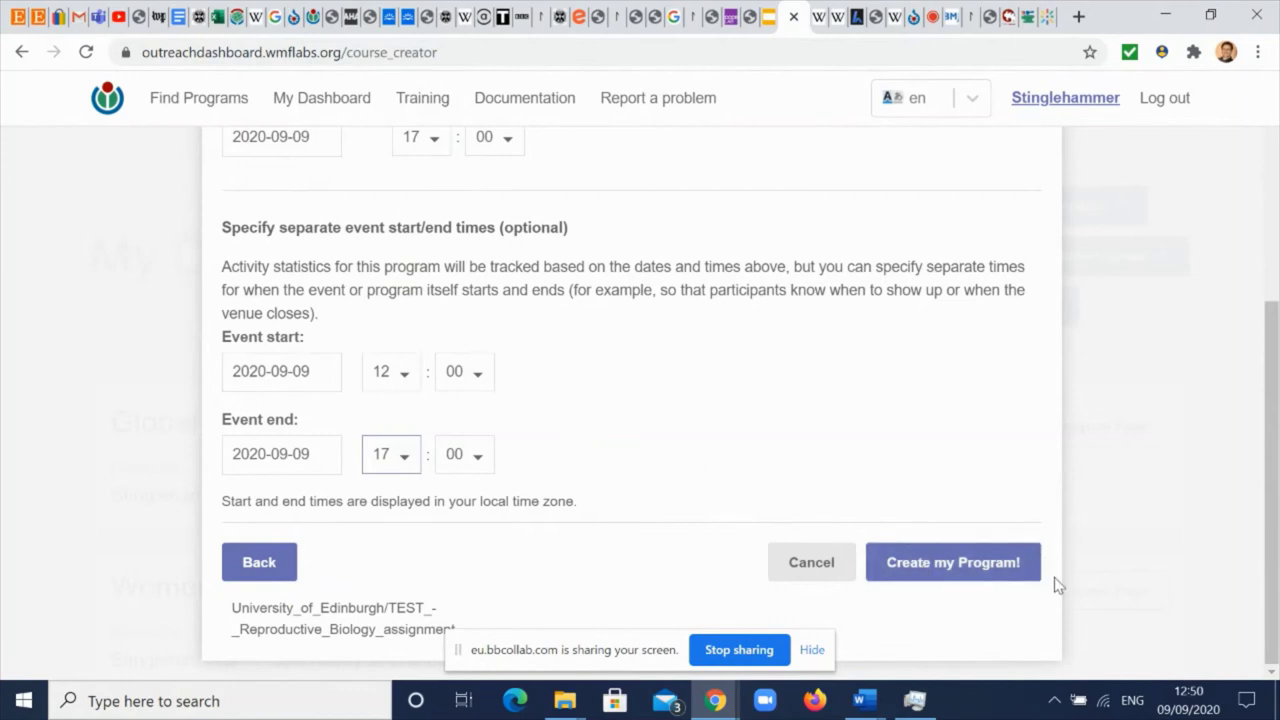
click(1022, 566)
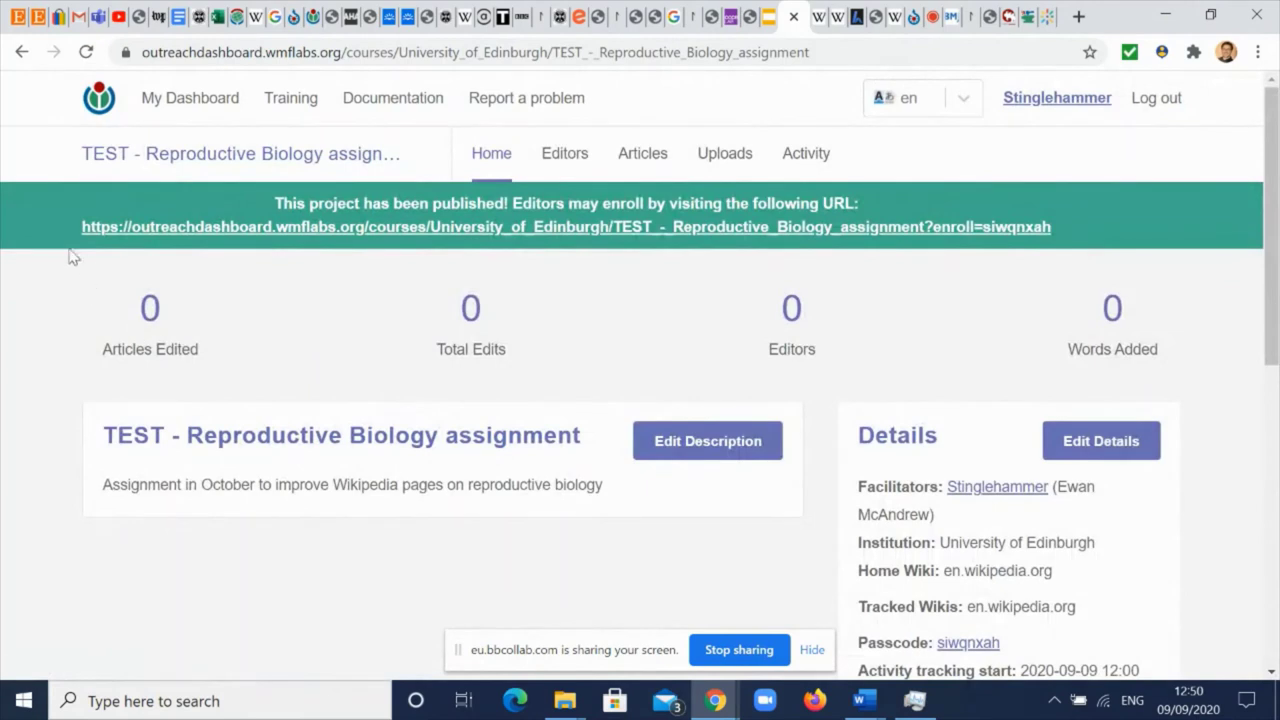
Select the enrollment URL in the published notice and review the program details
drag(62, 224, 1052, 228)
key(ctrl+c)
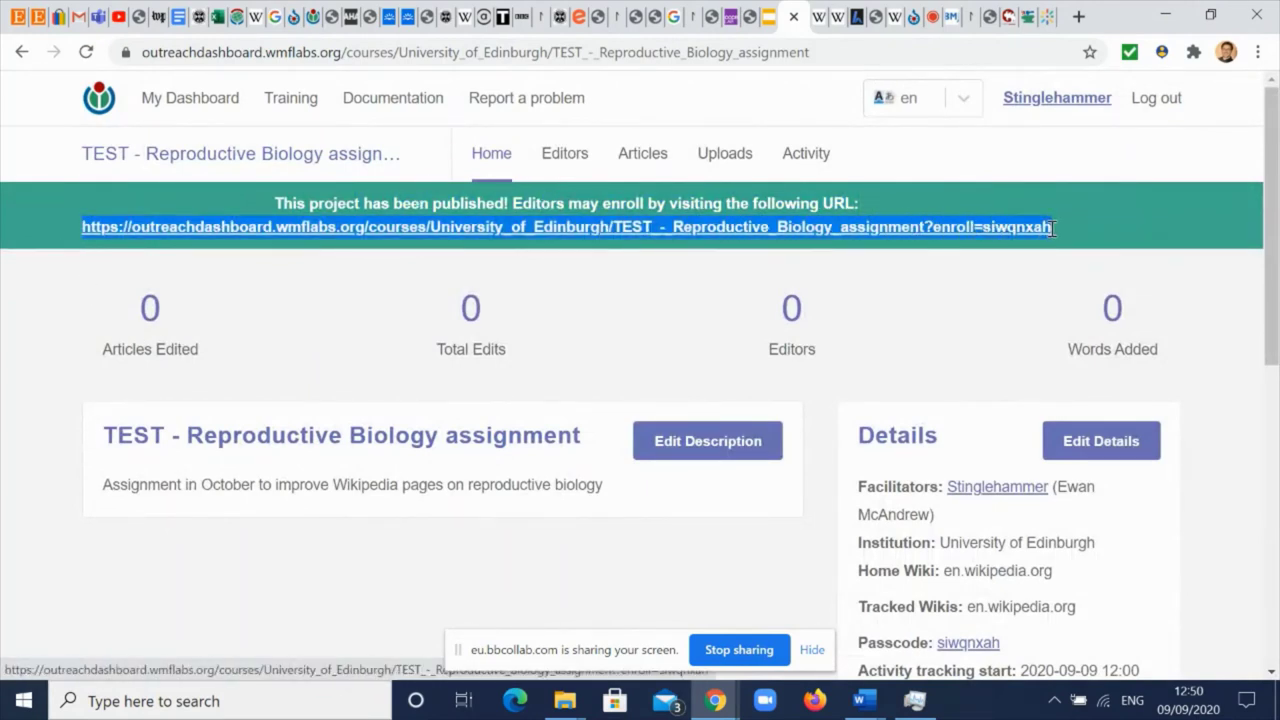
scroll(1276, 318, down, 2)
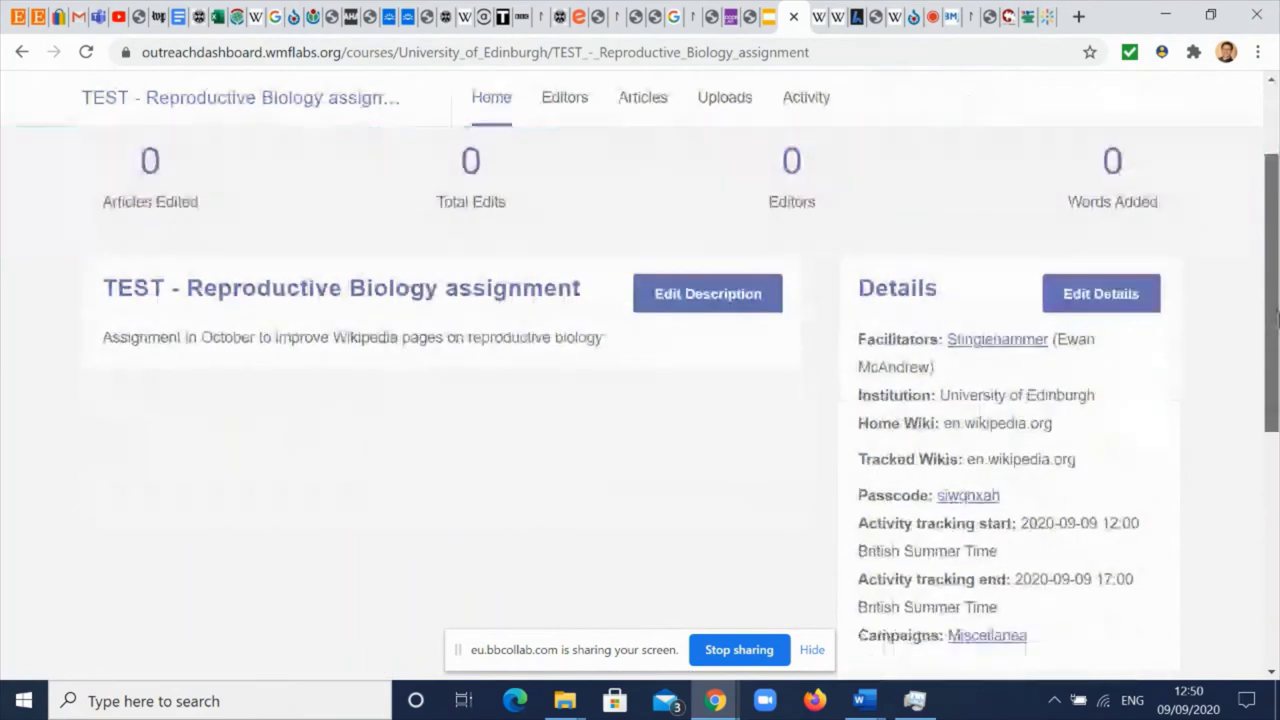
scroll(1276, 318, down, 2)
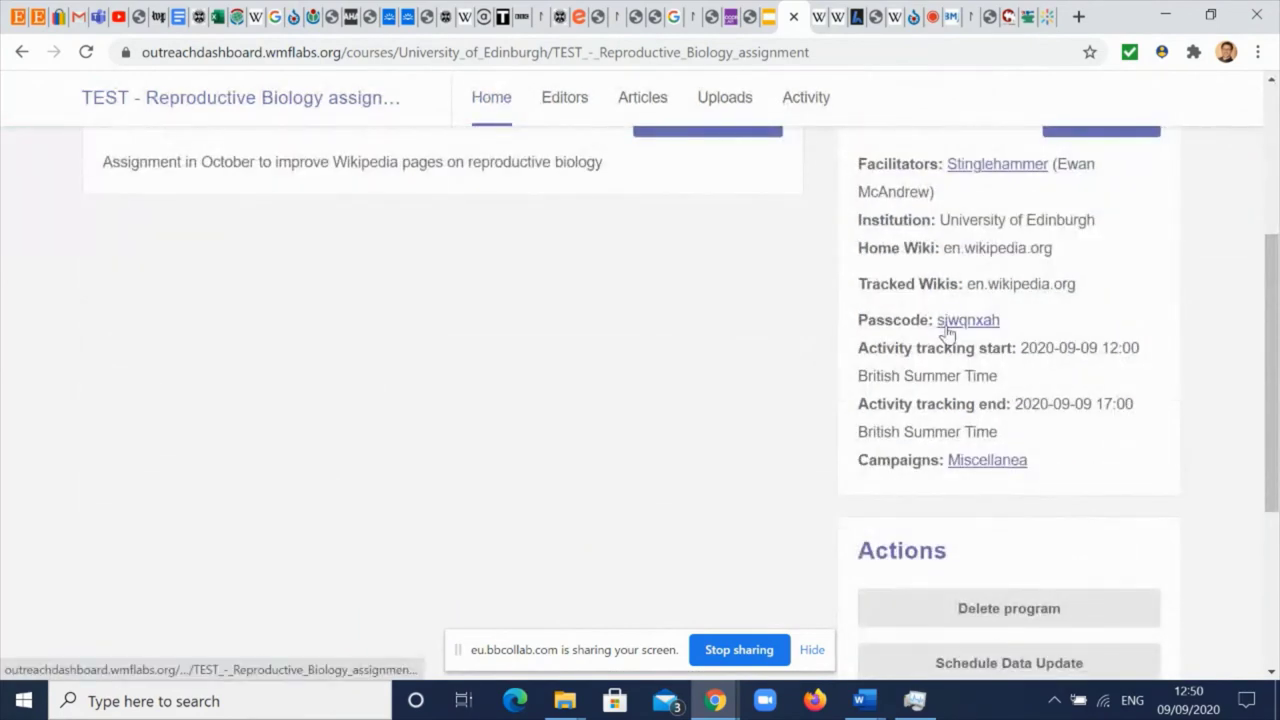
scroll(1270, 190, up, 3)
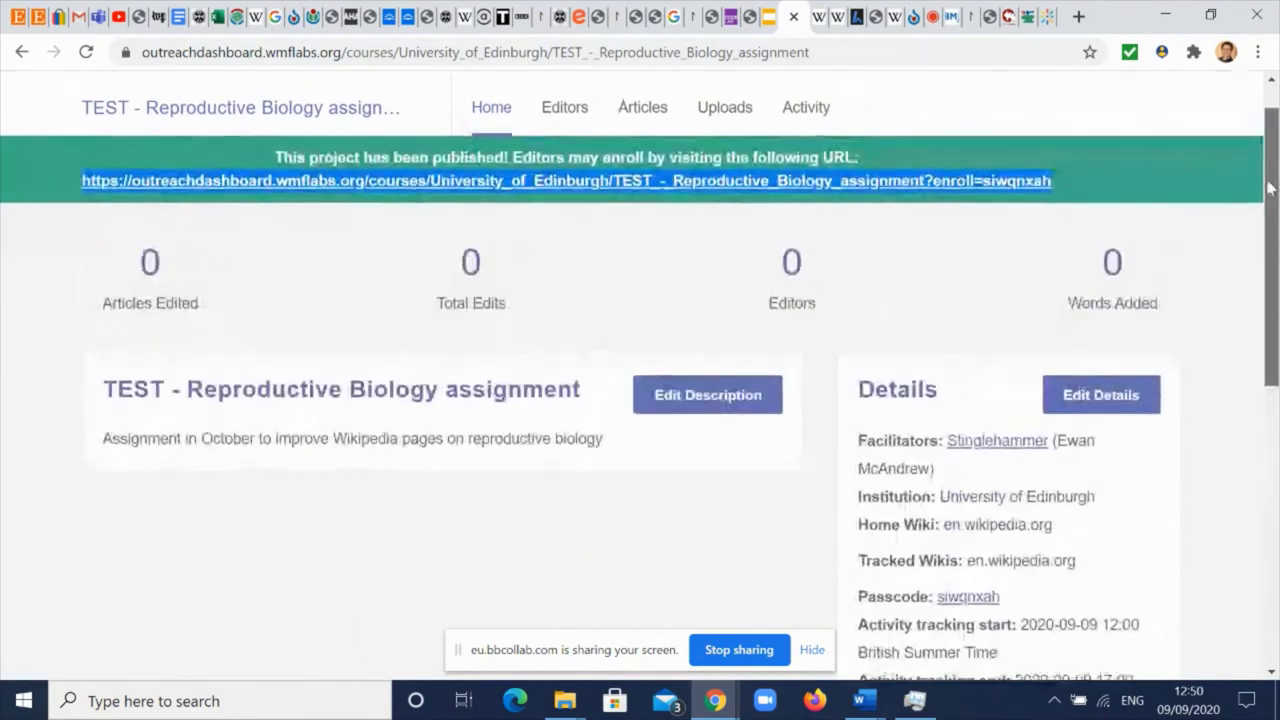
scroll(1270, 170, up, 1)
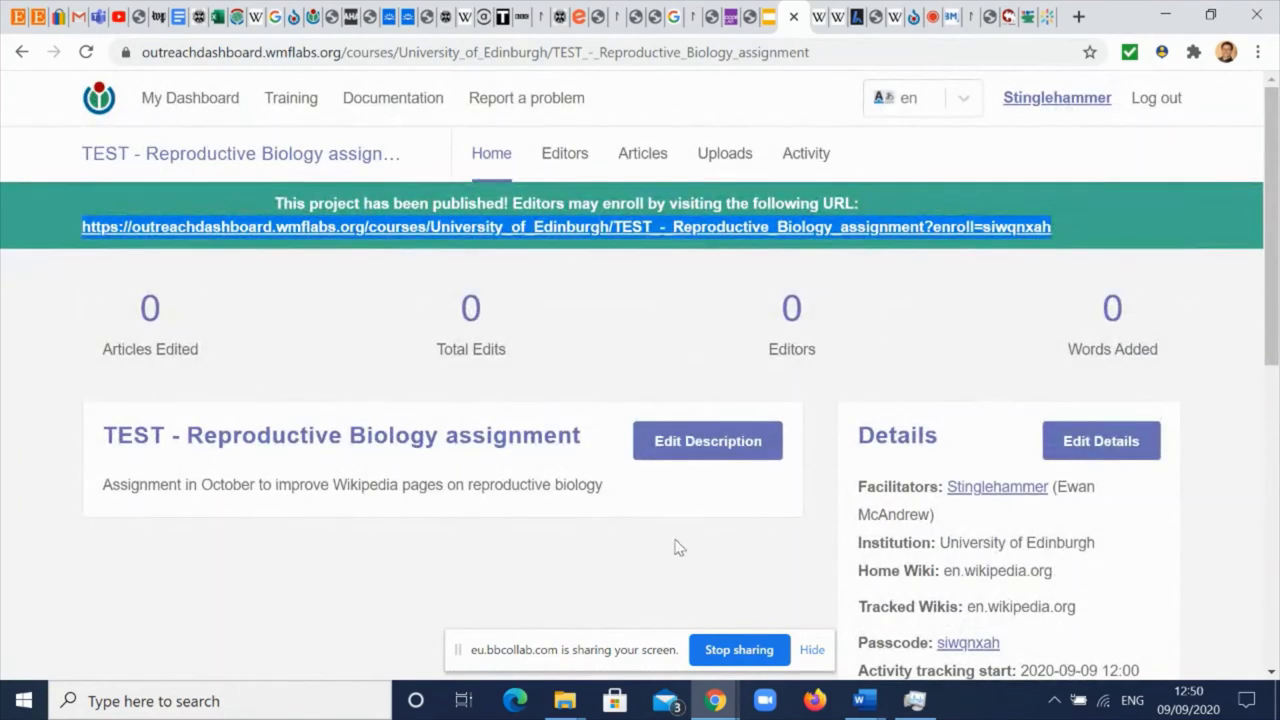
Paste the enrollment URL into the Collaborate session chat and send it
click(931, 16)
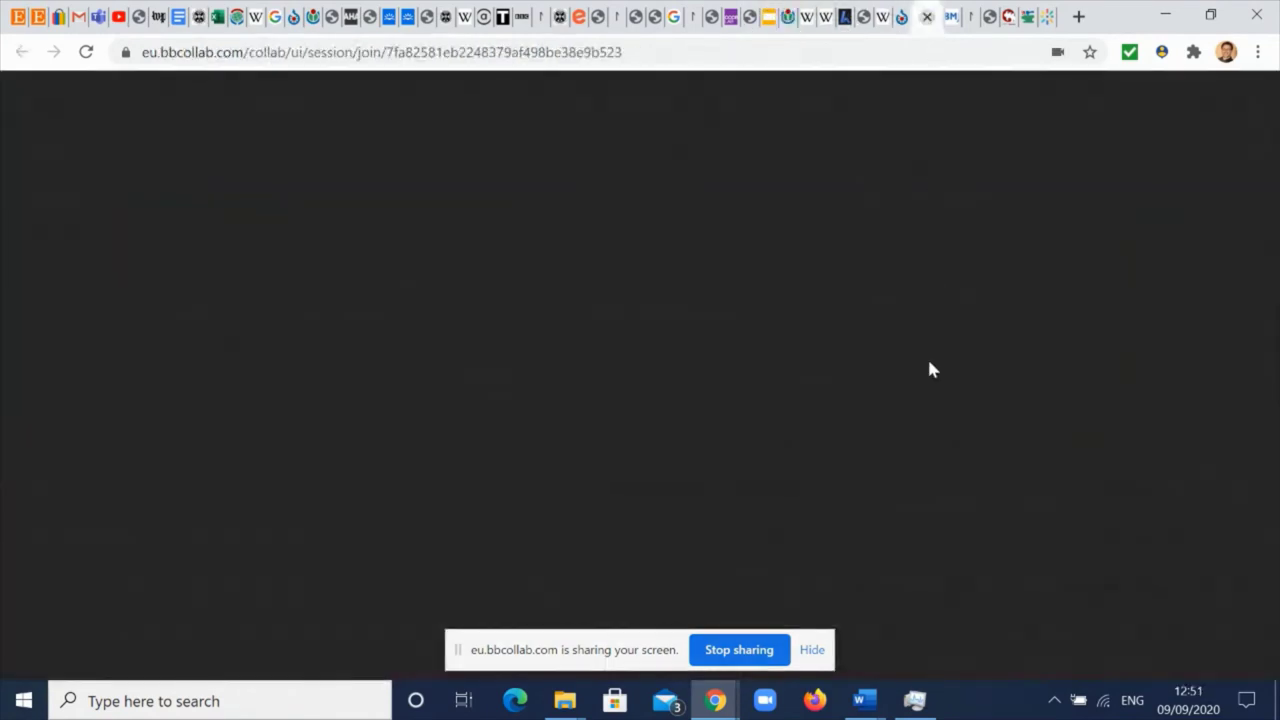
click(957, 587)
key(ctrl+v)
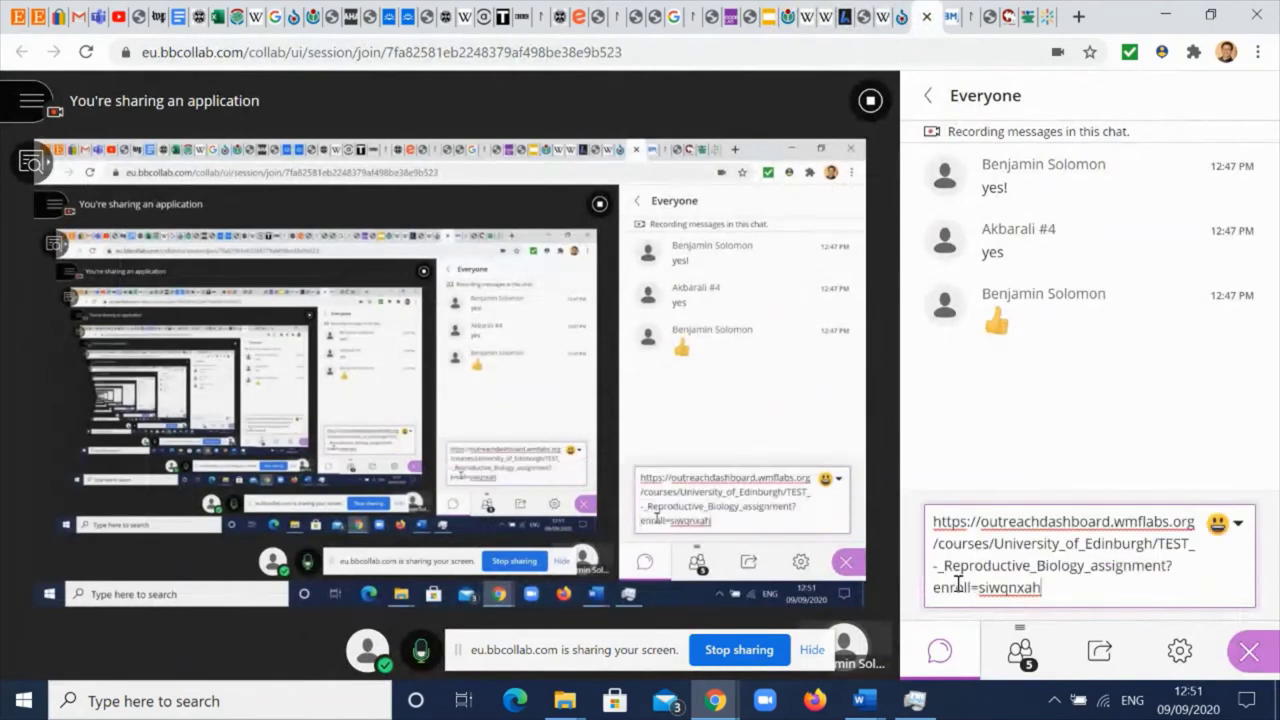
key(Return)
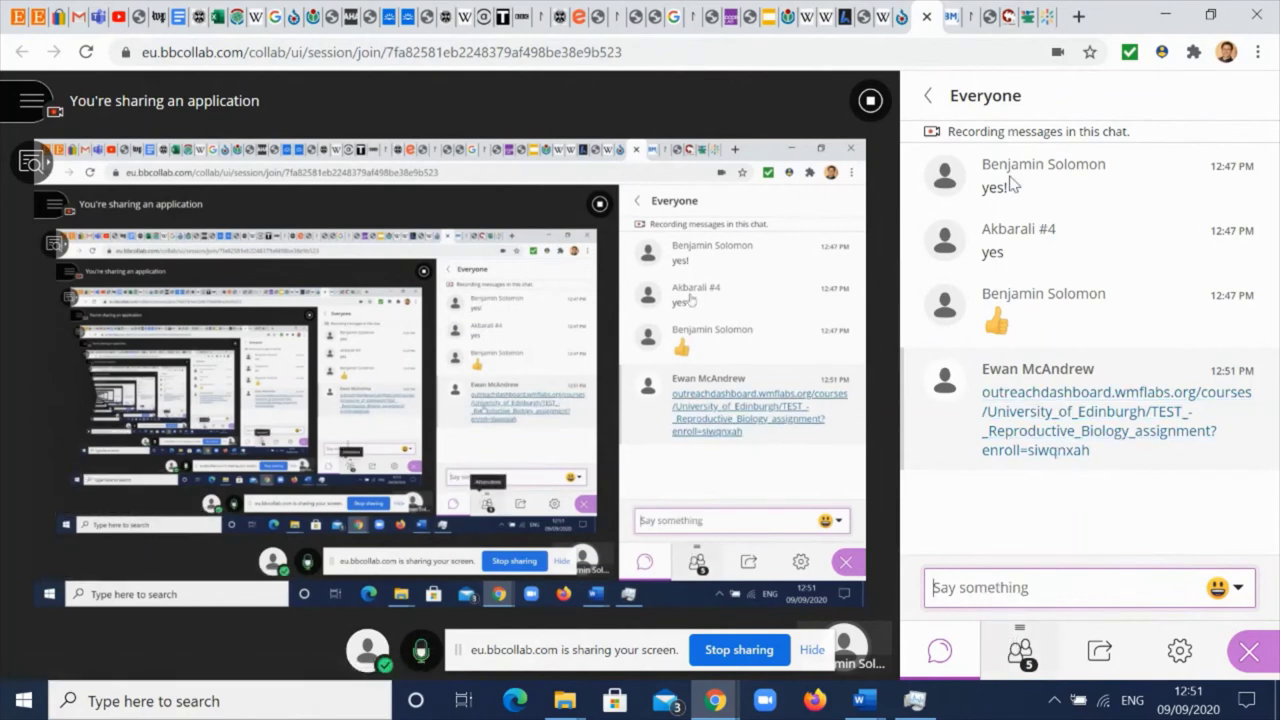
Switch through the browser tabs back to the program's Dashboard page
click(866, 22)
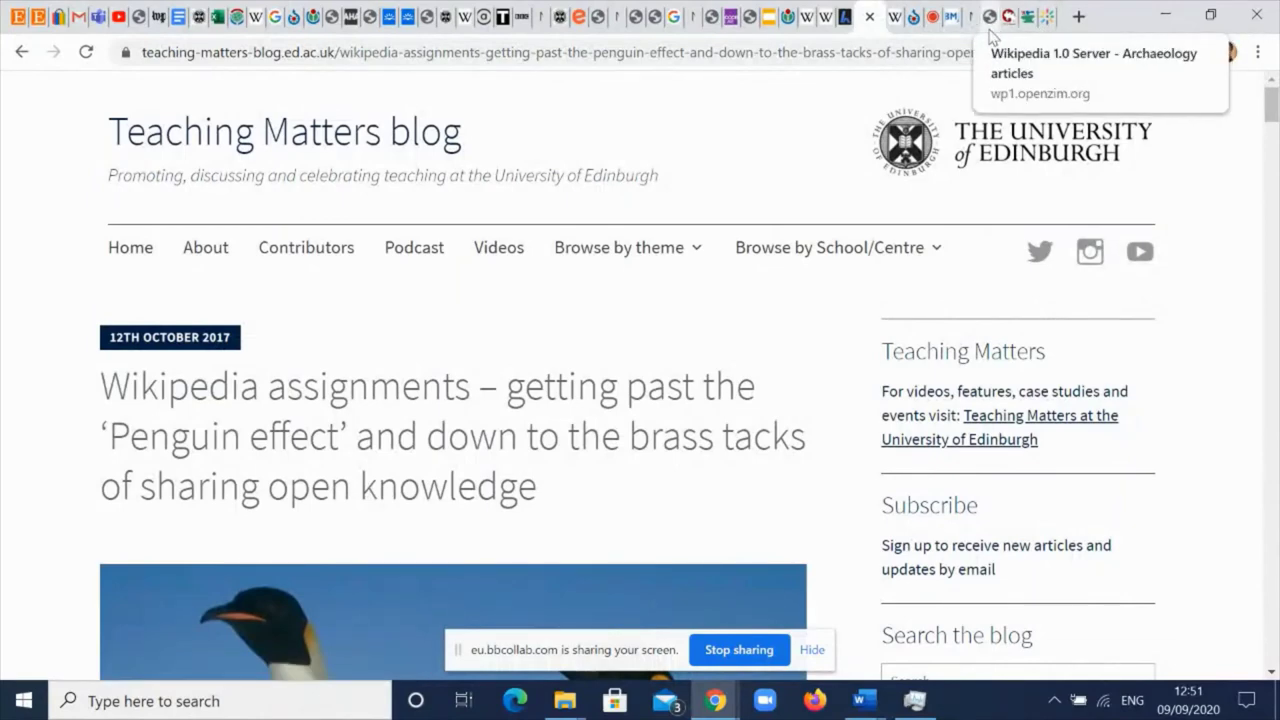
click(990, 30)
click(966, 30)
click(966, 30)
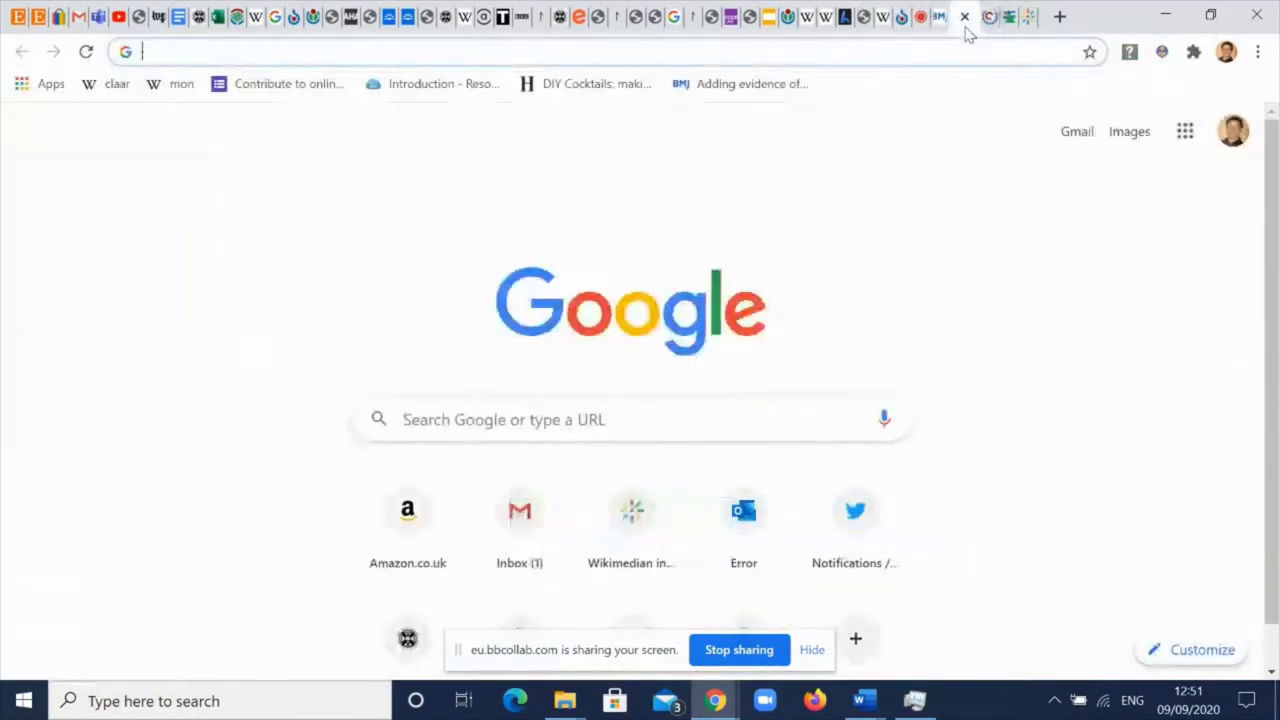
click(964, 18)
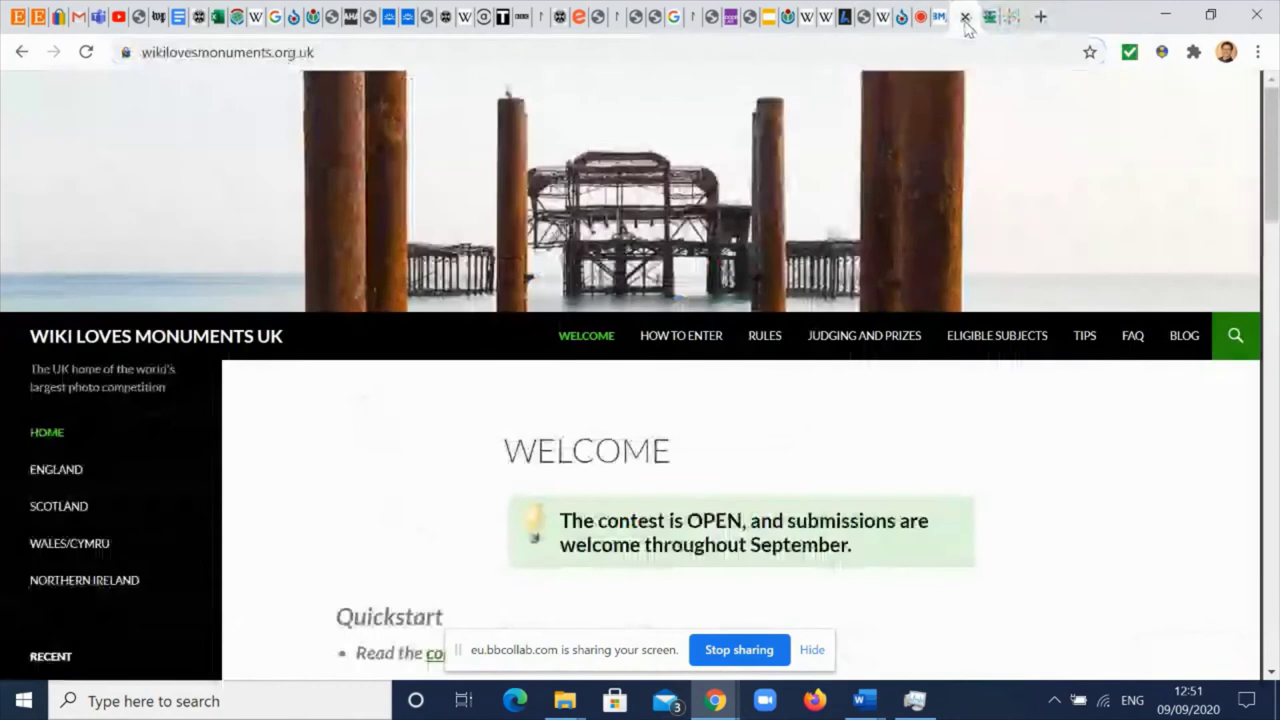
click(862, 22)
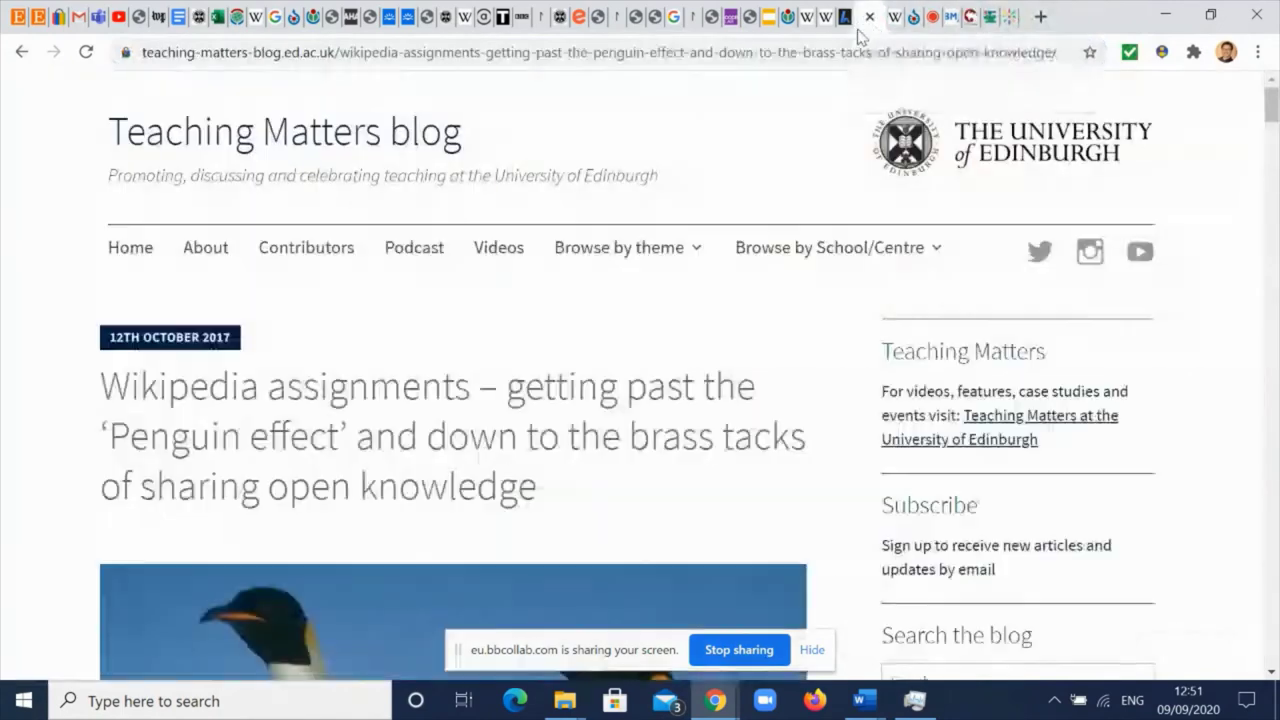
click(784, 26)
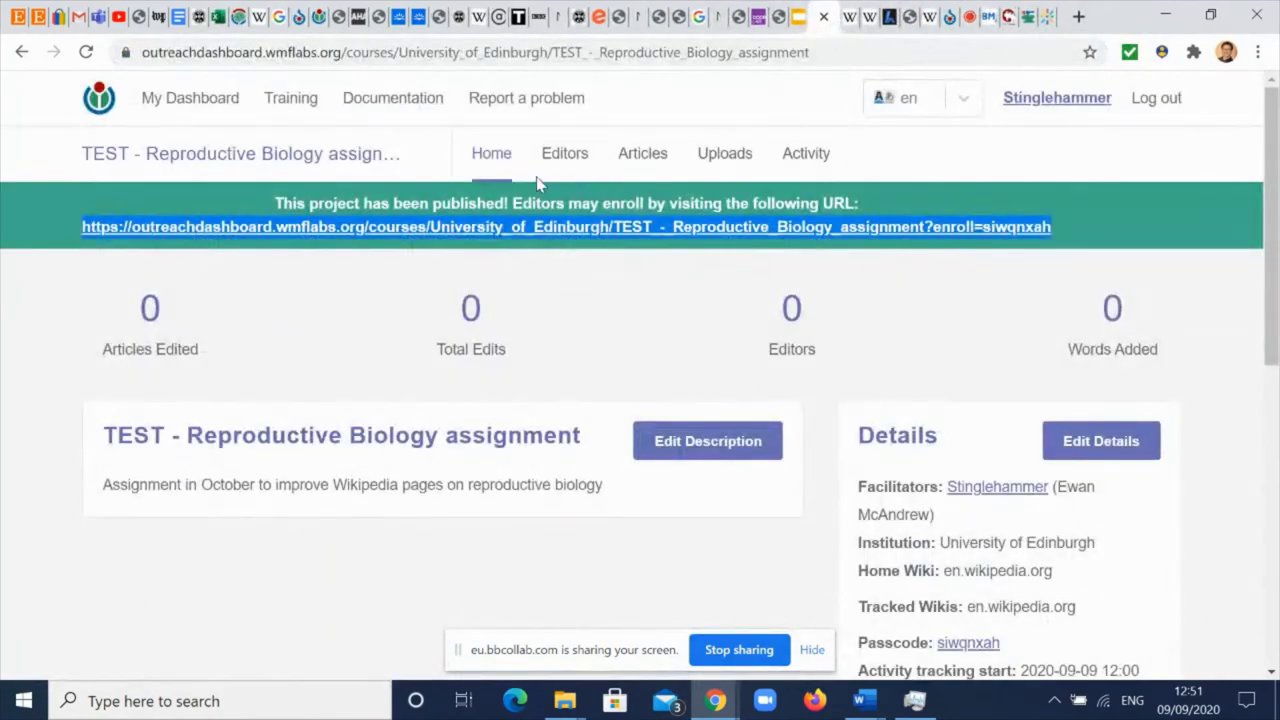
Reload the editors overview and view the enrolled editor's sandbox pages
click(567, 174)
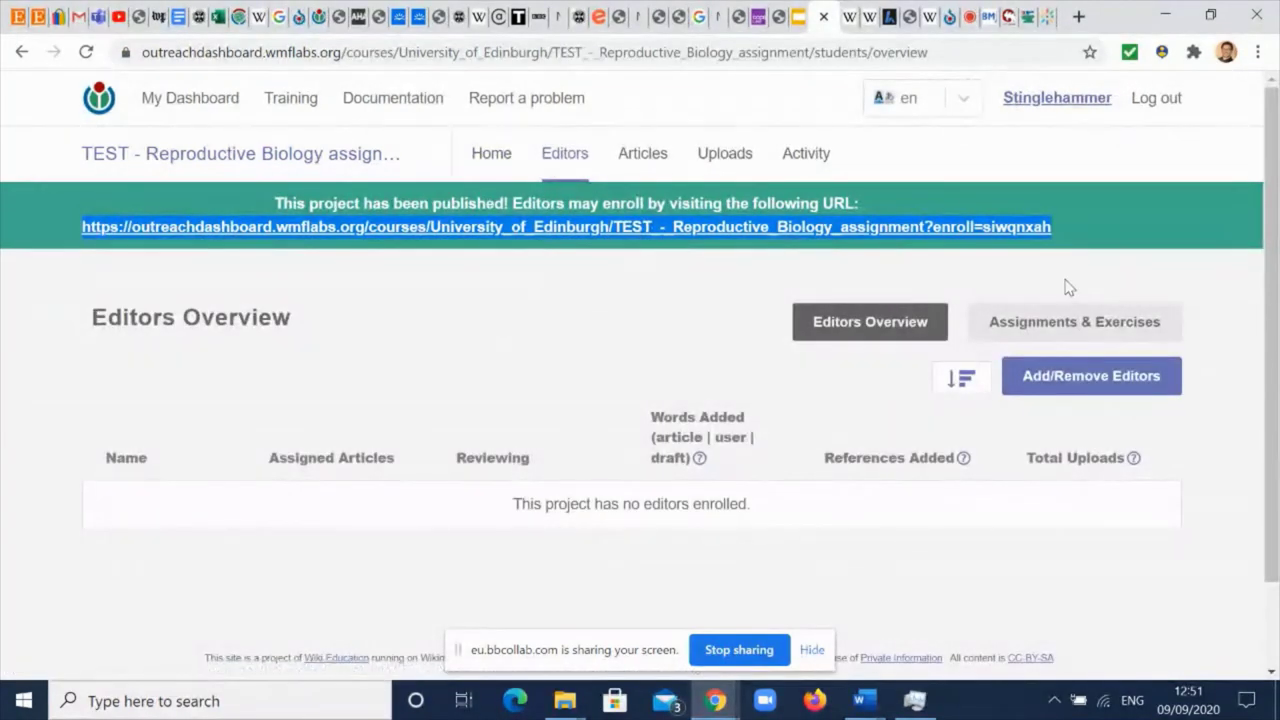
click(86, 52)
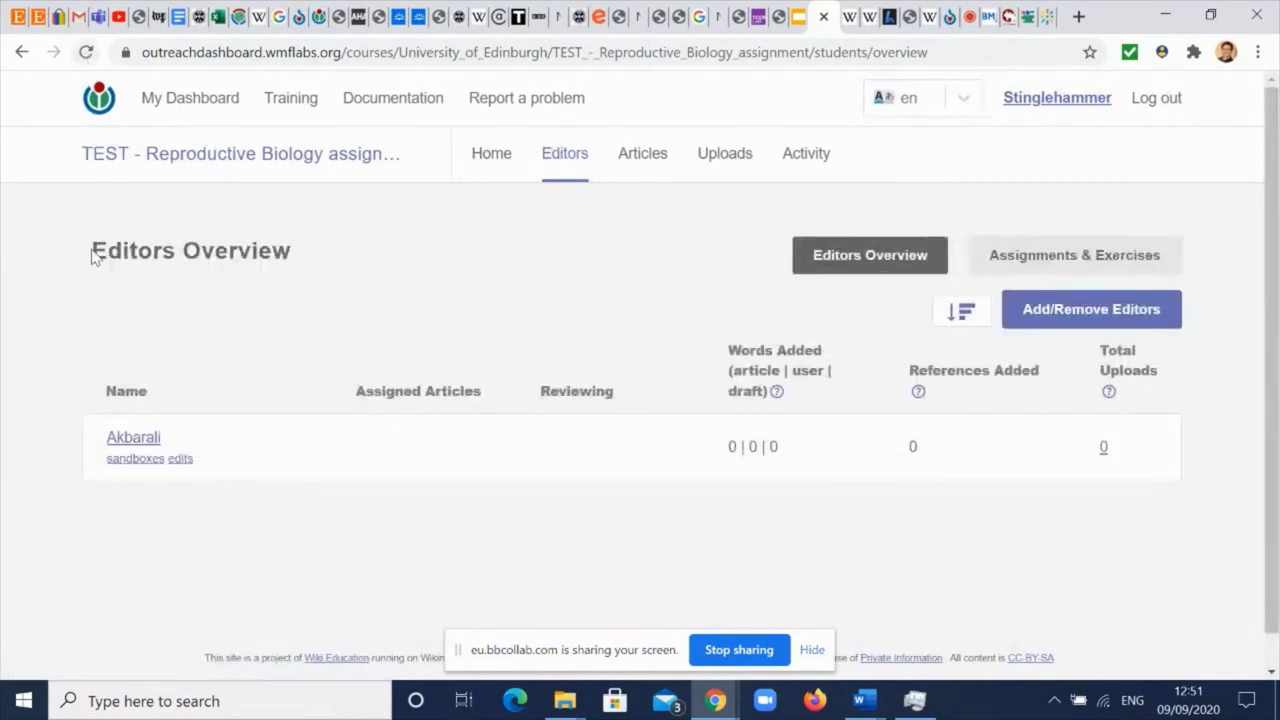
scroll(1275, 350, down, 1)
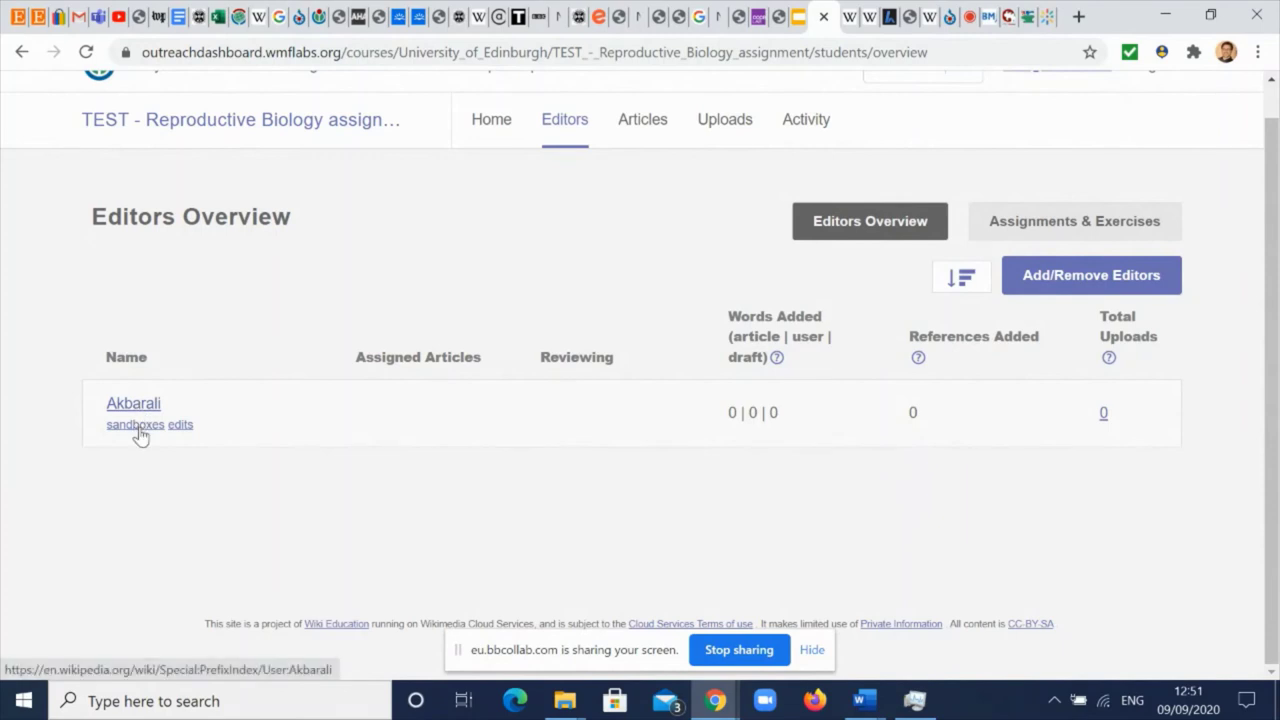
click(138, 425)
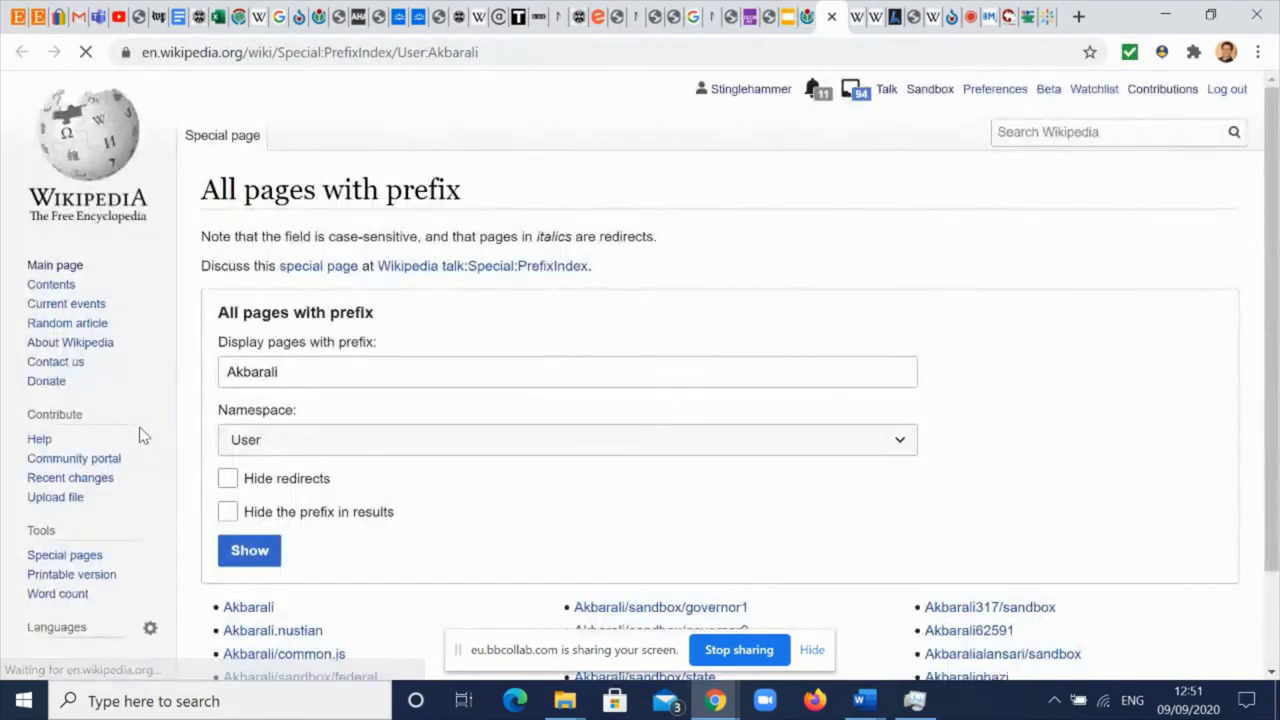
drag(1273, 285, 1275, 398)
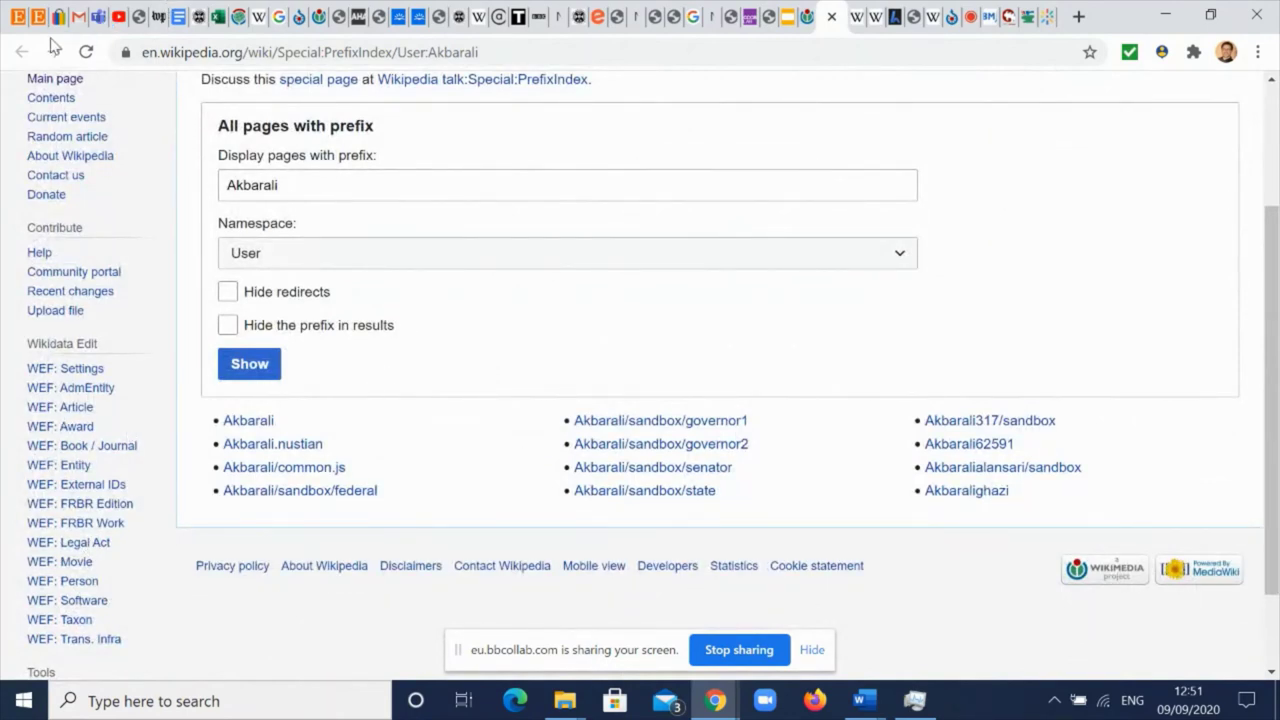
Check the editor's Wikipedia contributions, then go to Assignments & Exercises
click(809, 17)
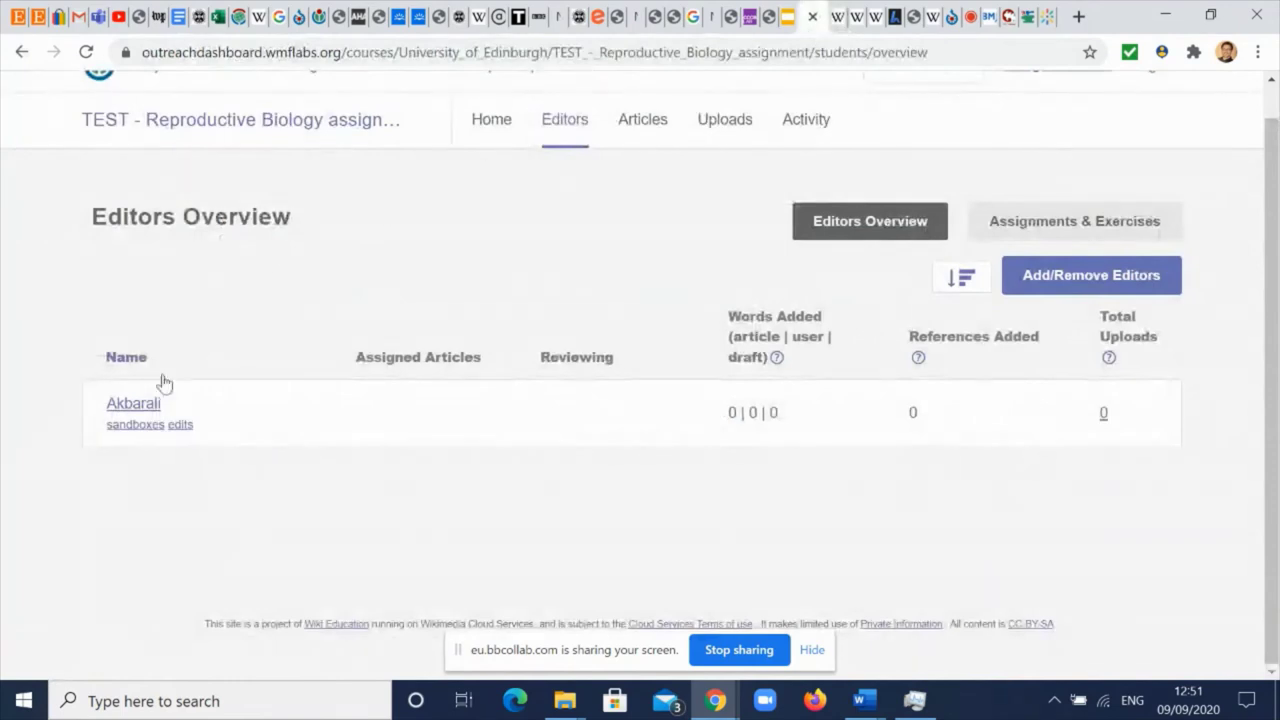
click(180, 425)
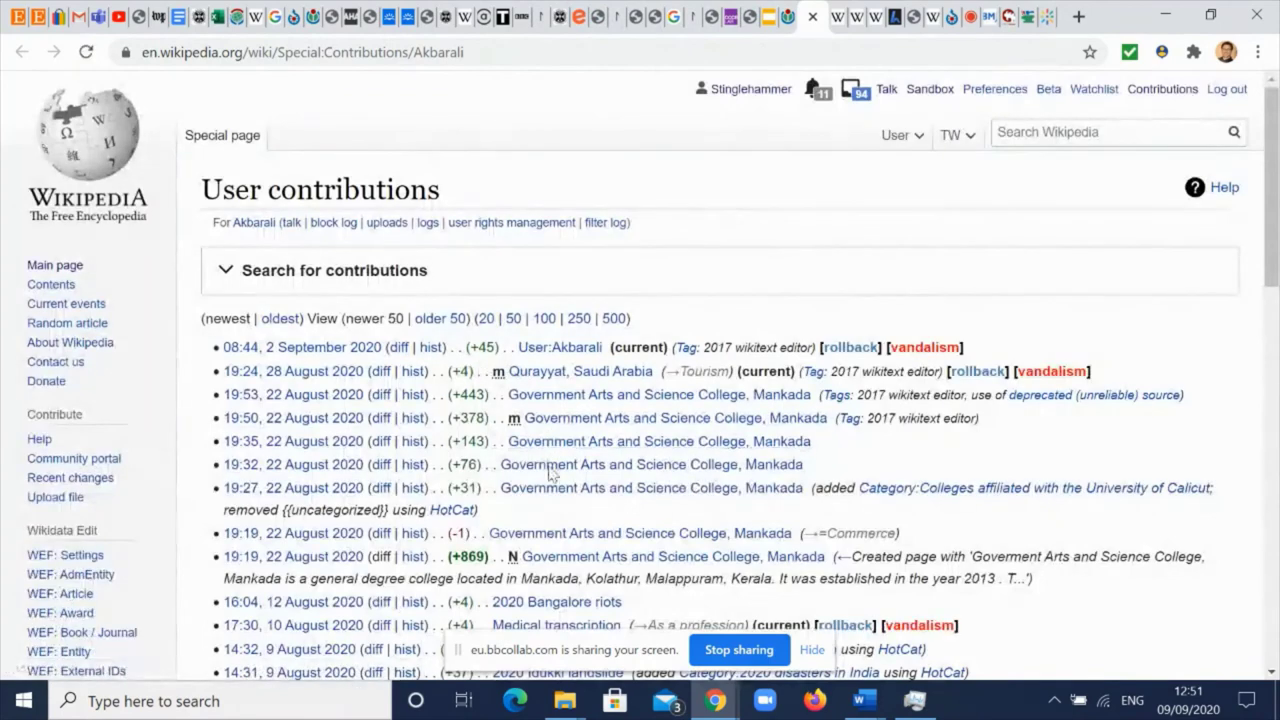
click(810, 18)
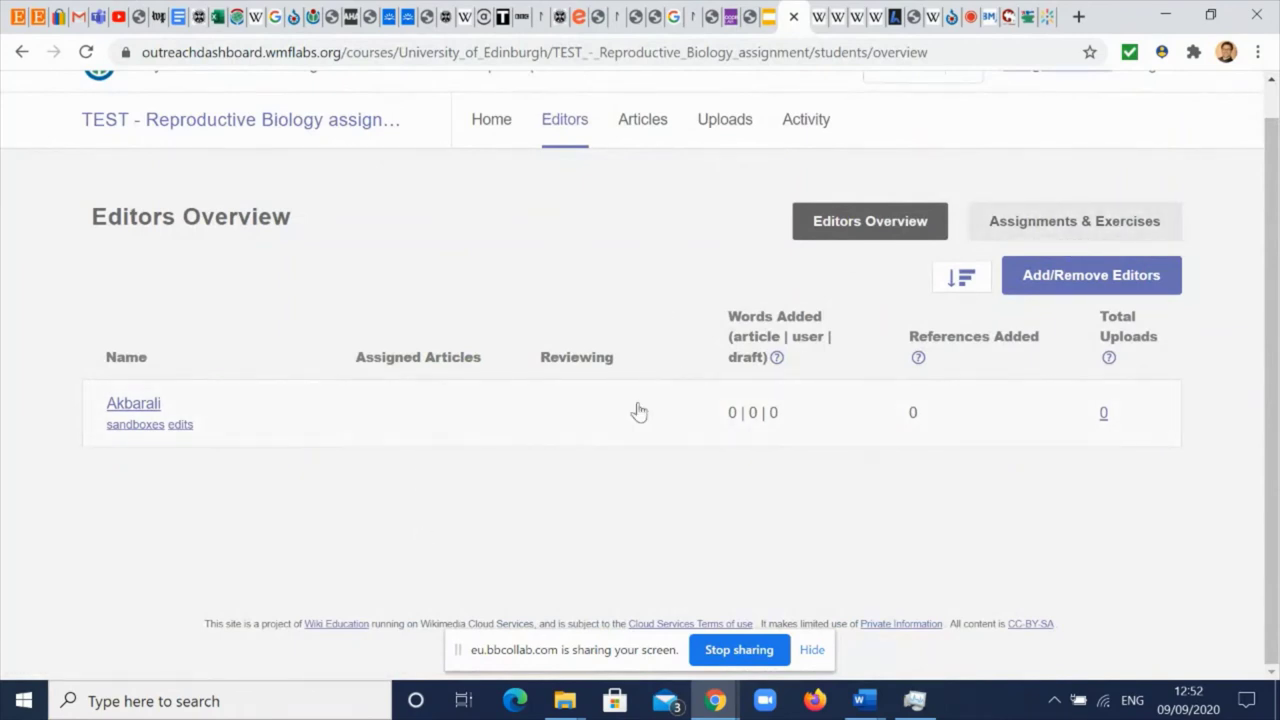
click(1118, 231)
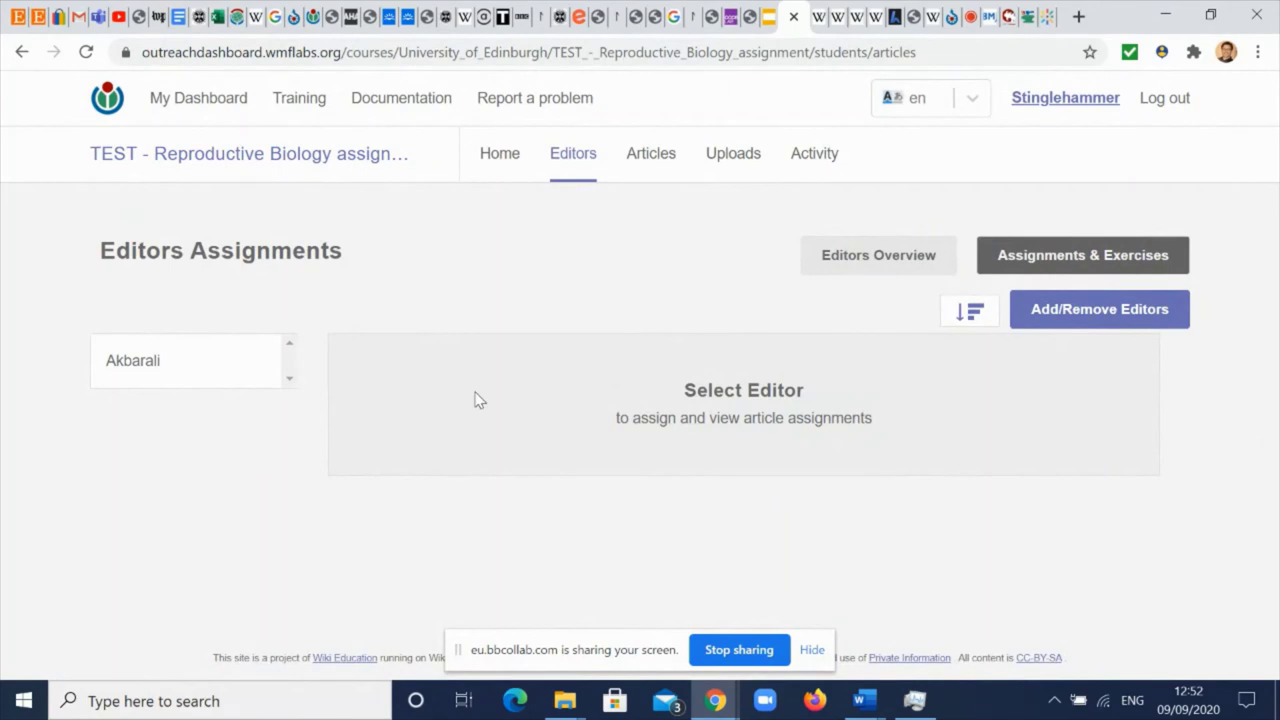
Assign an article to the enrolled editor and confirm the assignment
click(216, 372)
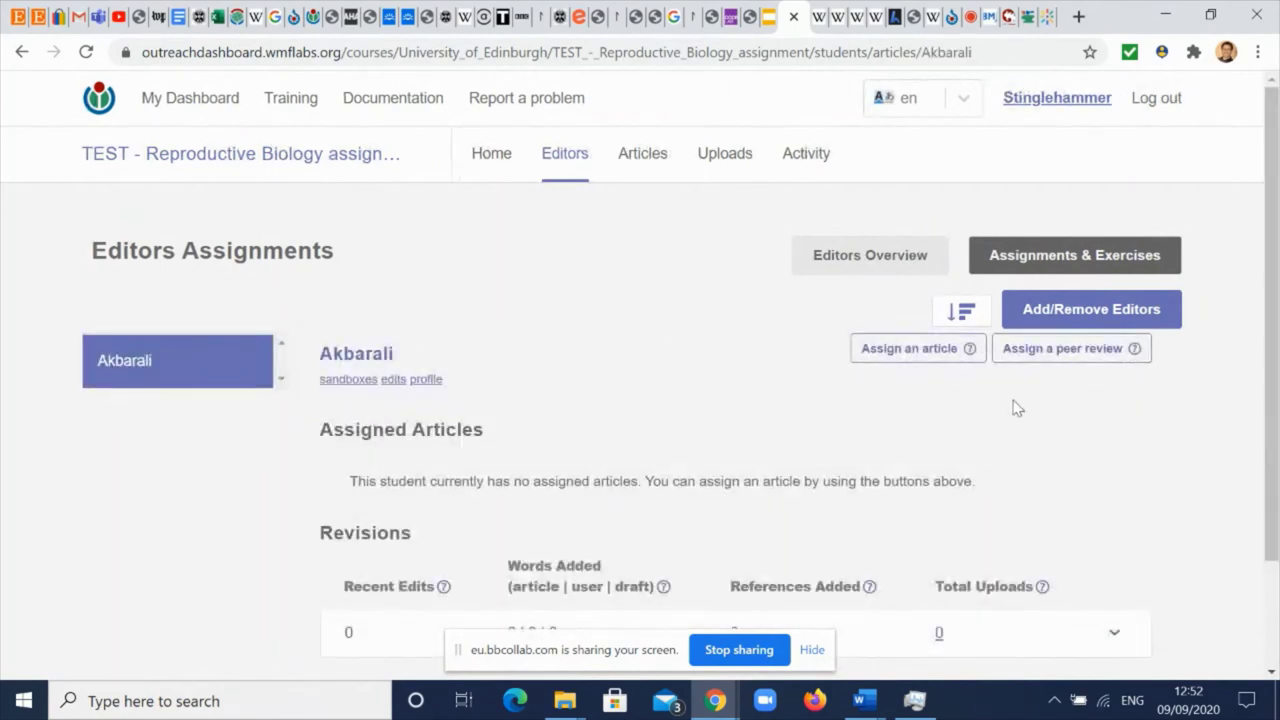
click(950, 352)
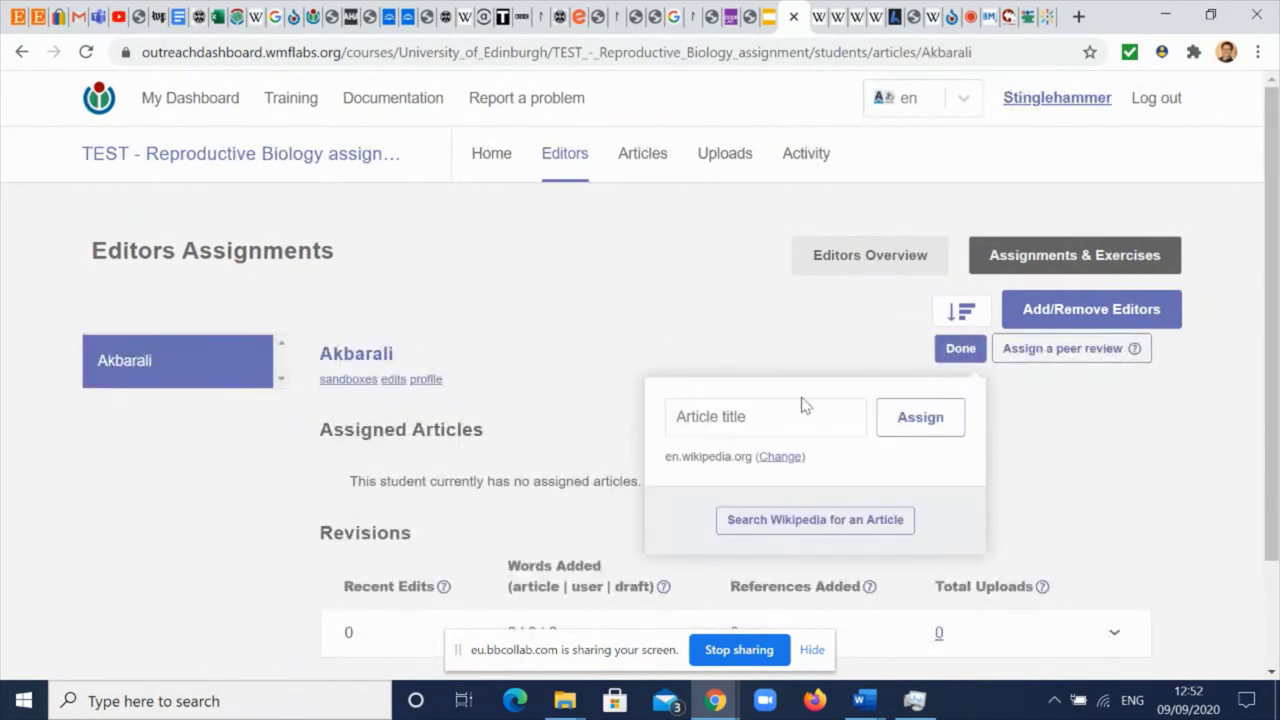
click(790, 419)
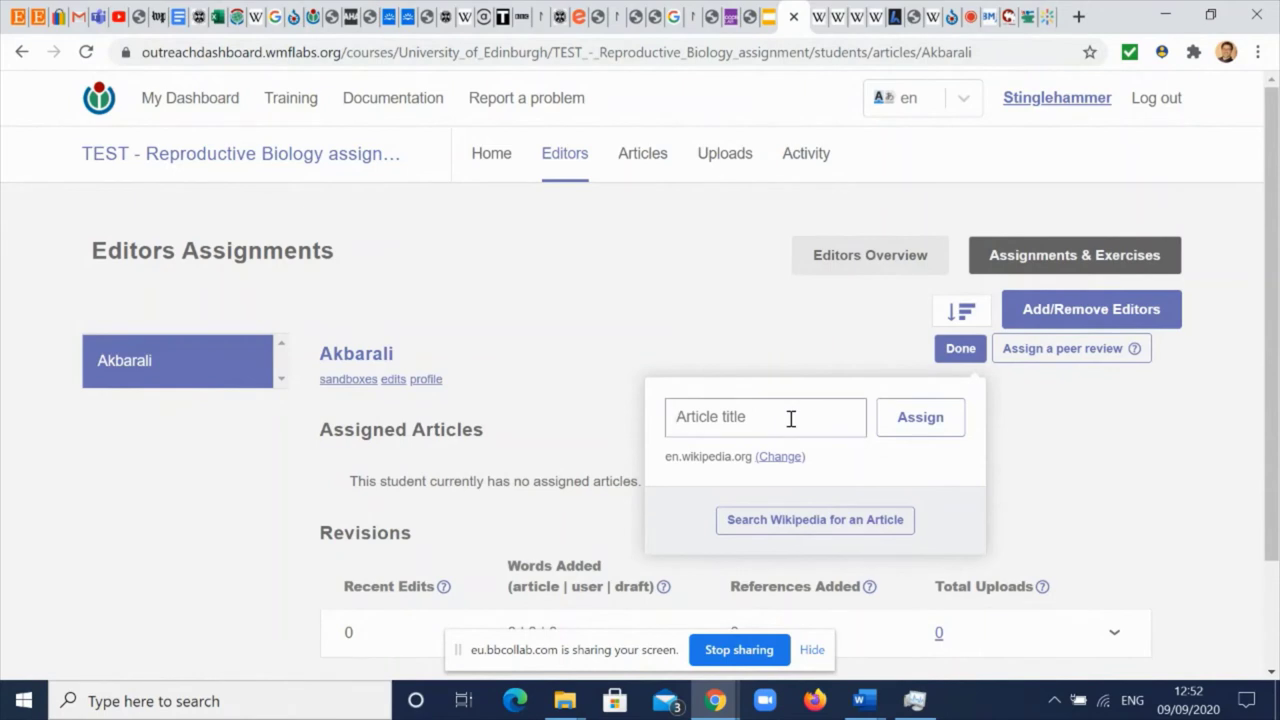
text(Mary Syme Boyd)
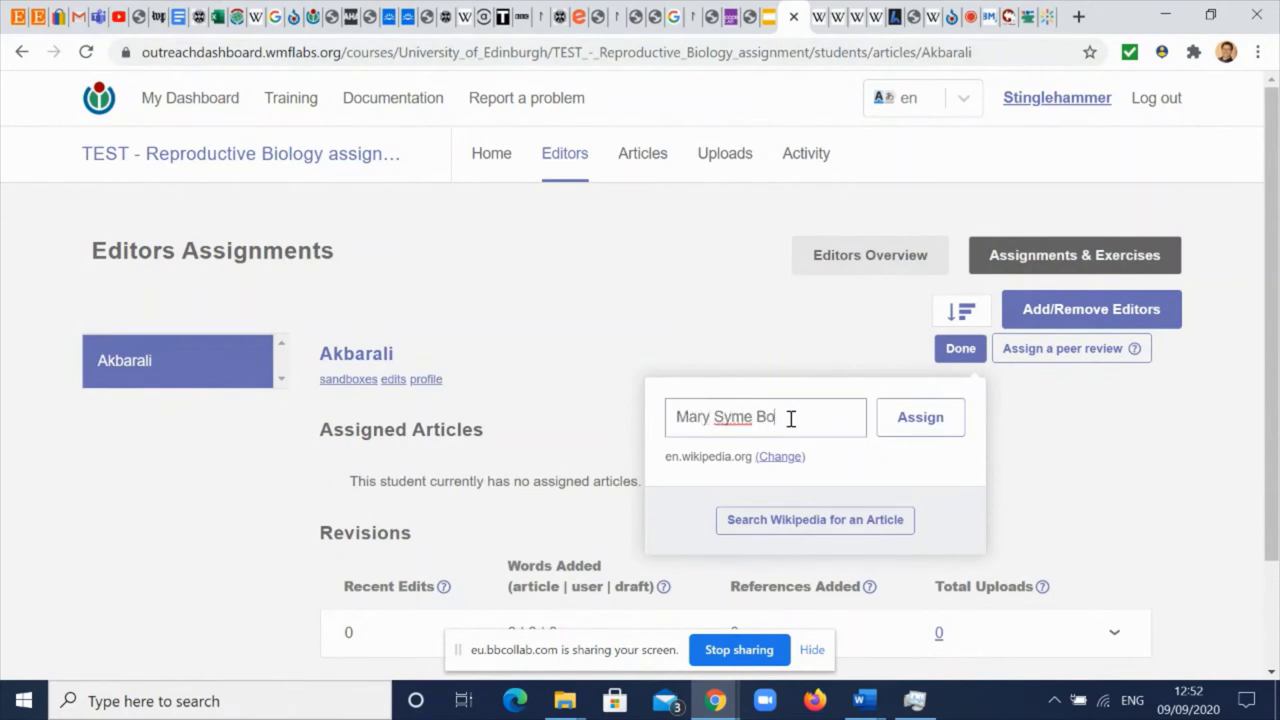
click(915, 439)
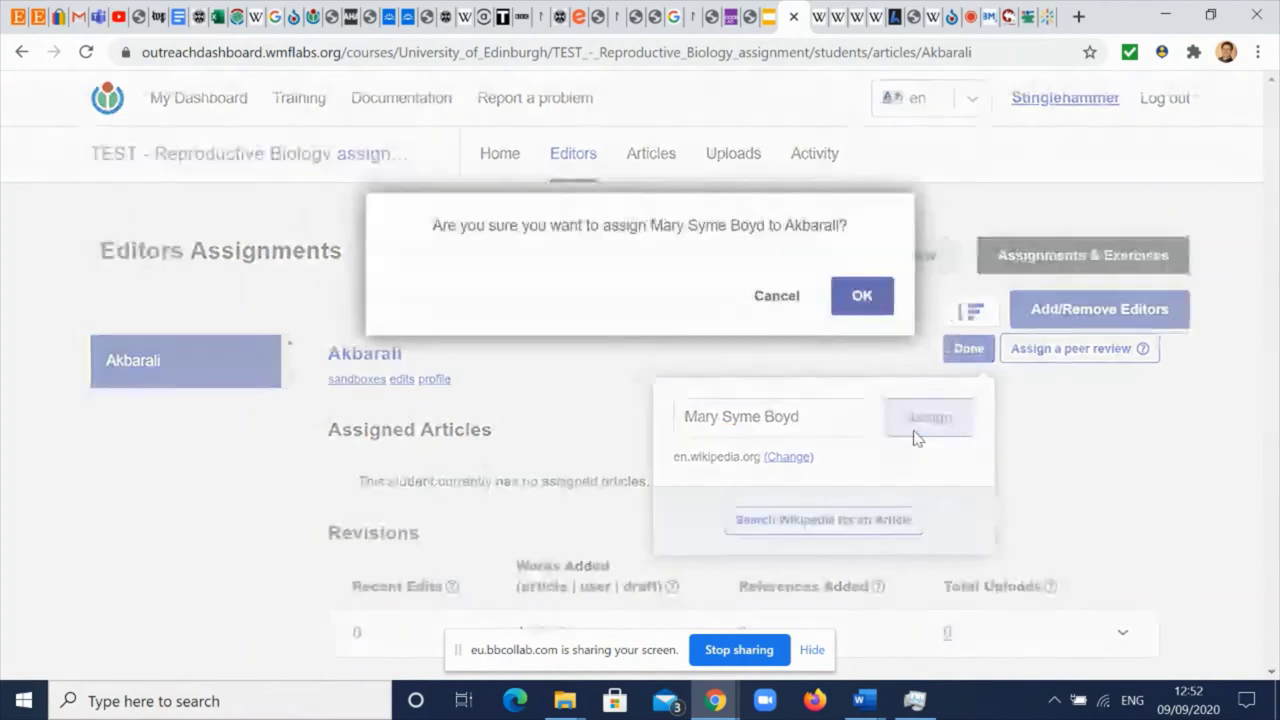
click(858, 306)
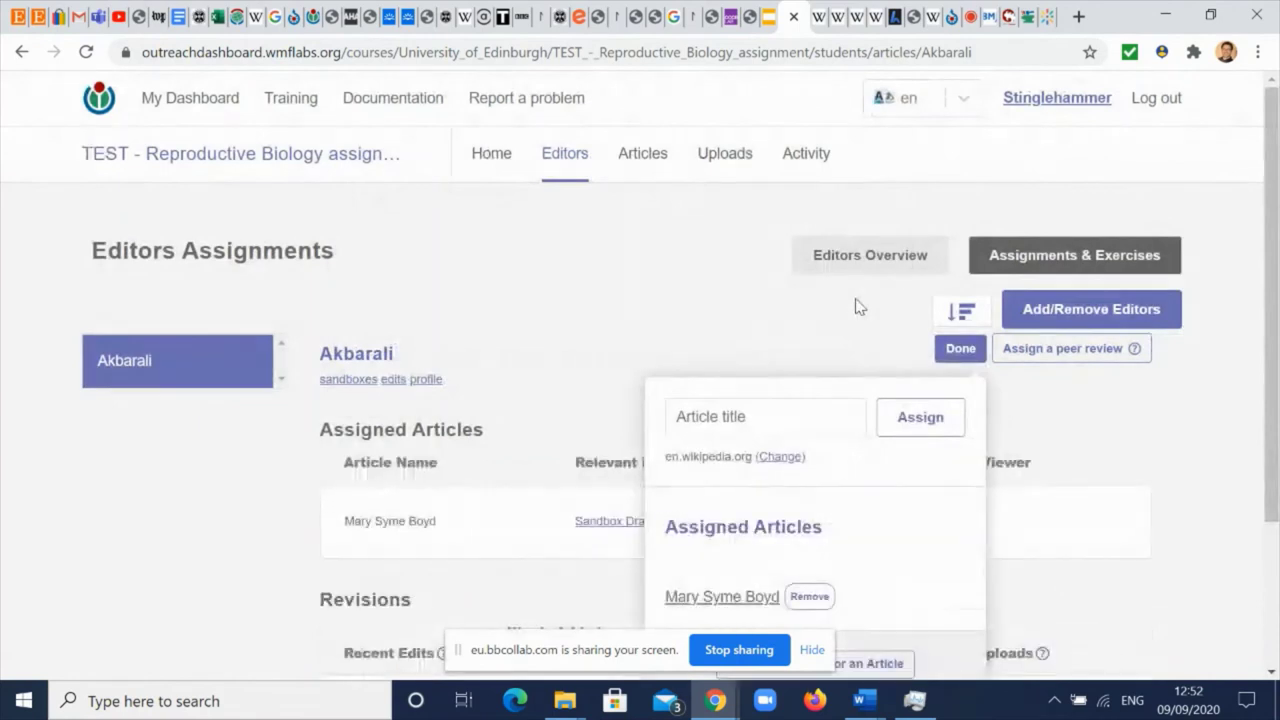
click(250, 553)
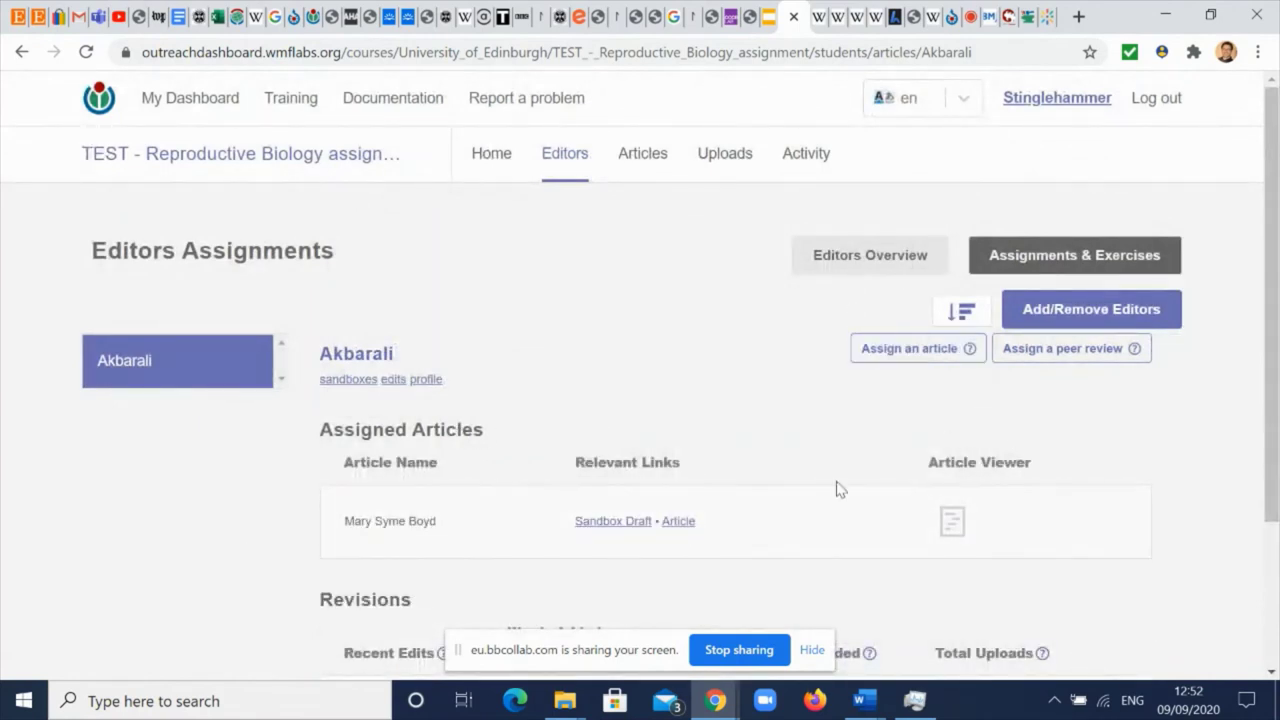
Go to the program's Articles Edited list
scroll(838, 489, down, 2)
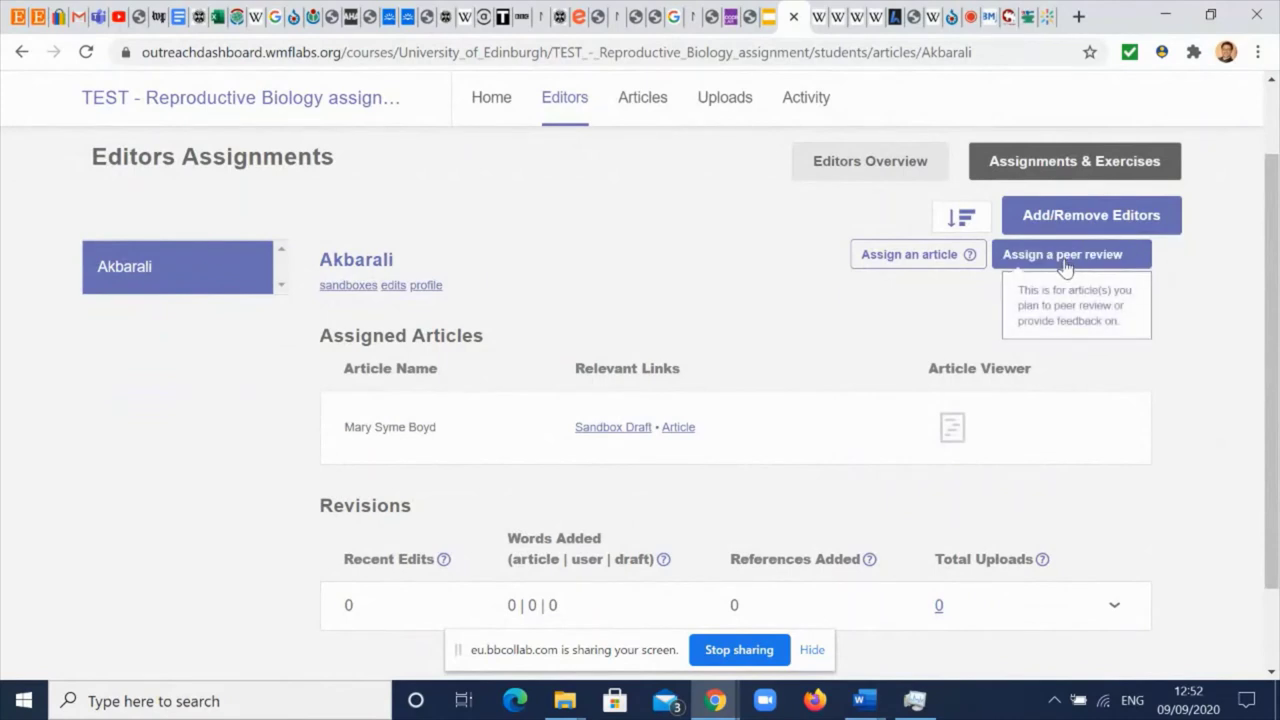
scroll(1236, 228, up, 2)
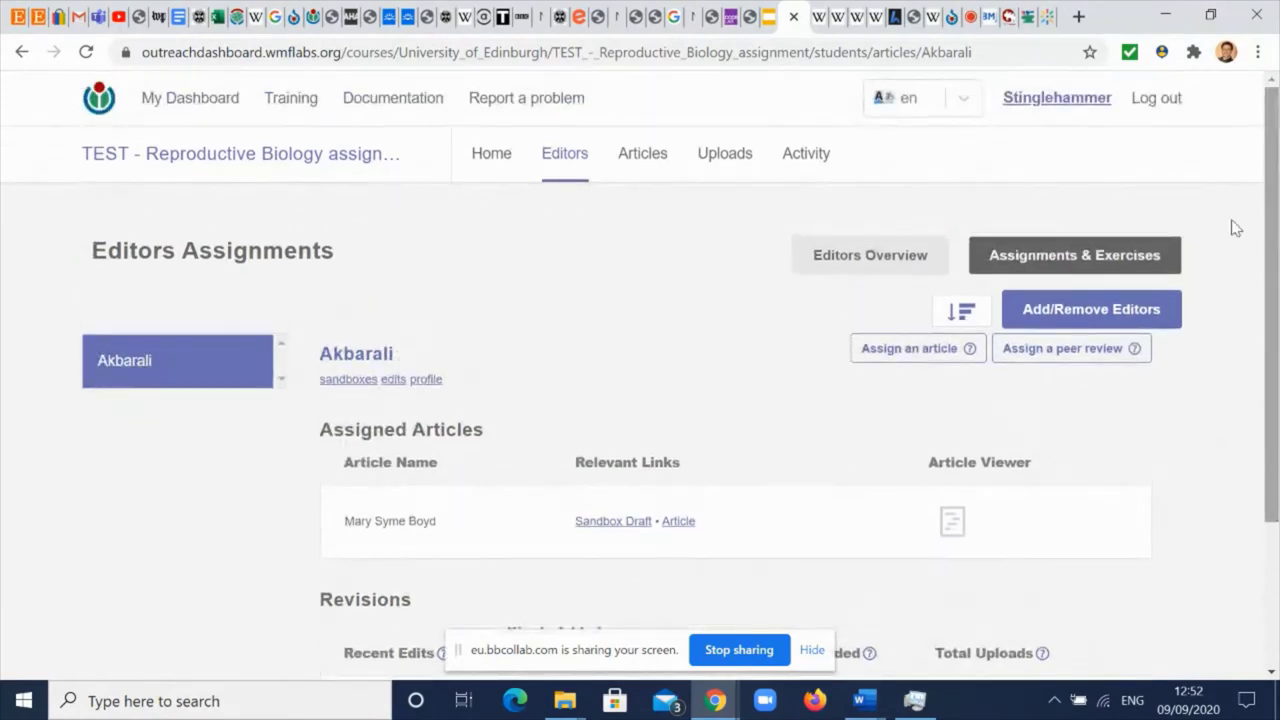
click(641, 168)
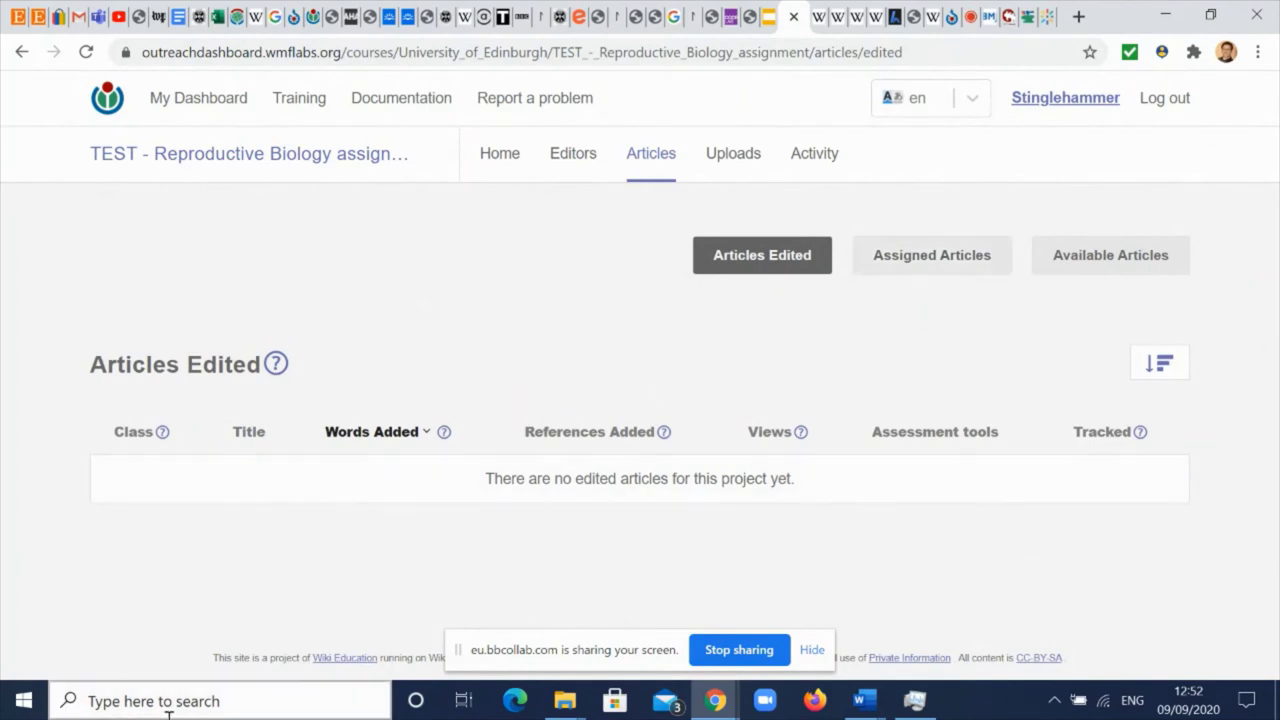
Add one article to the program's Available Articles list
mouse_move(728, 438)
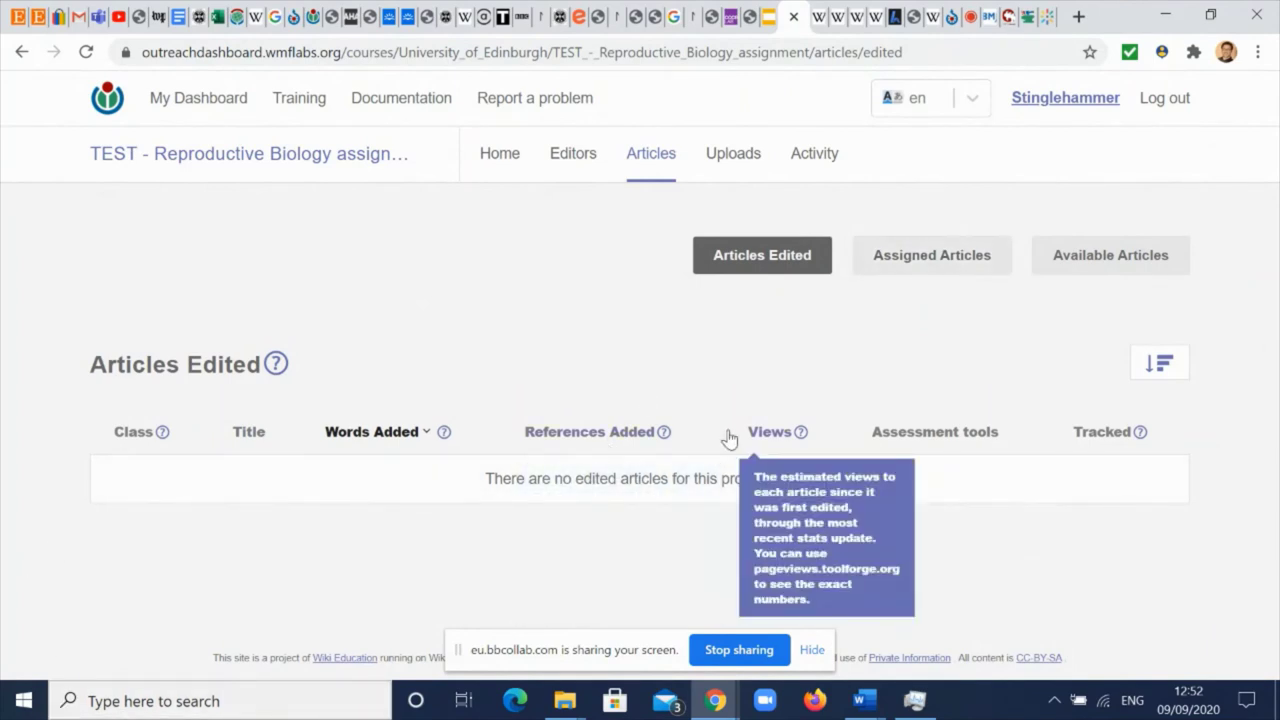
click(1069, 262)
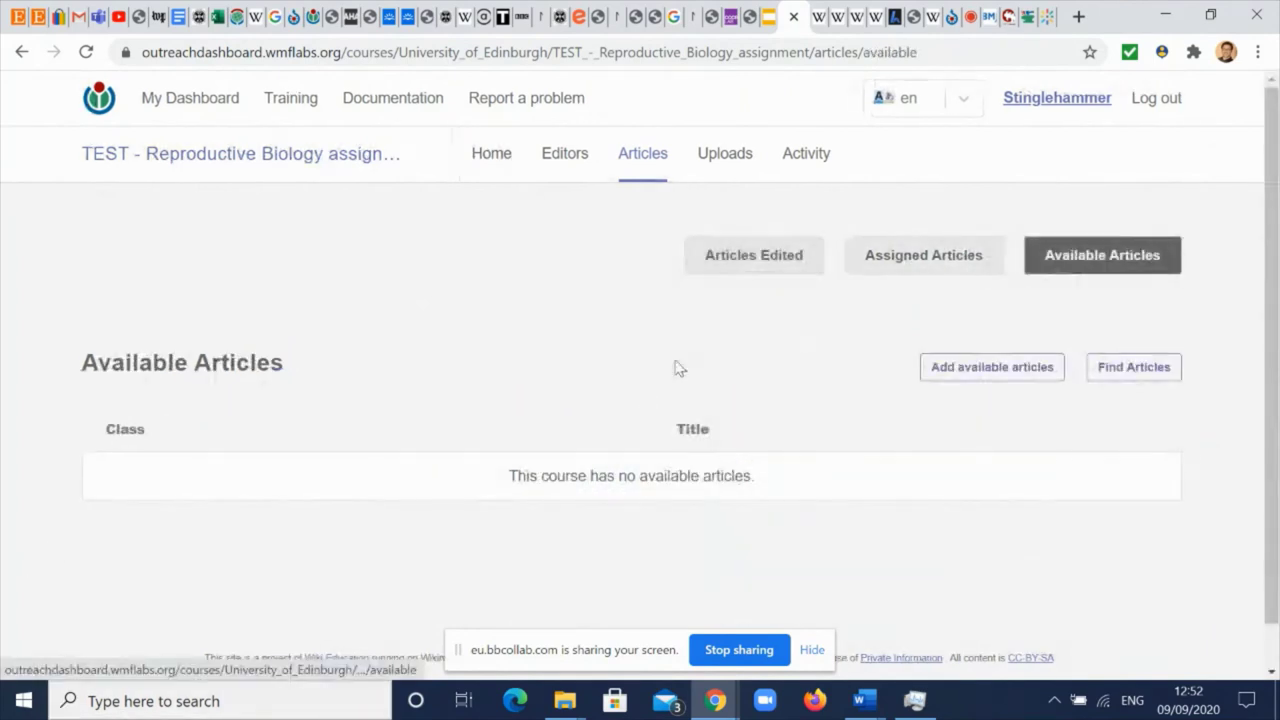
click(981, 370)
click(779, 484)
text(M)
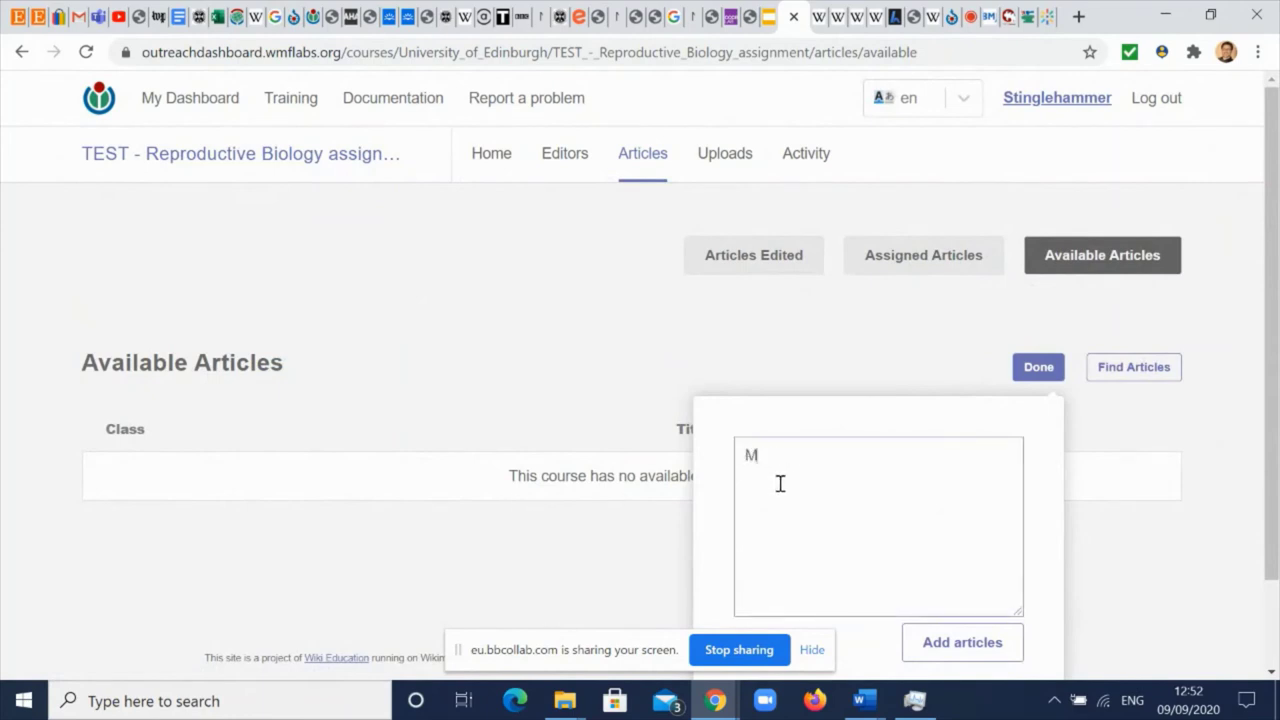
text(ar)
key(BackSpace)
key(BackSpace)
key(BackSpace)
text(Donald Trump)
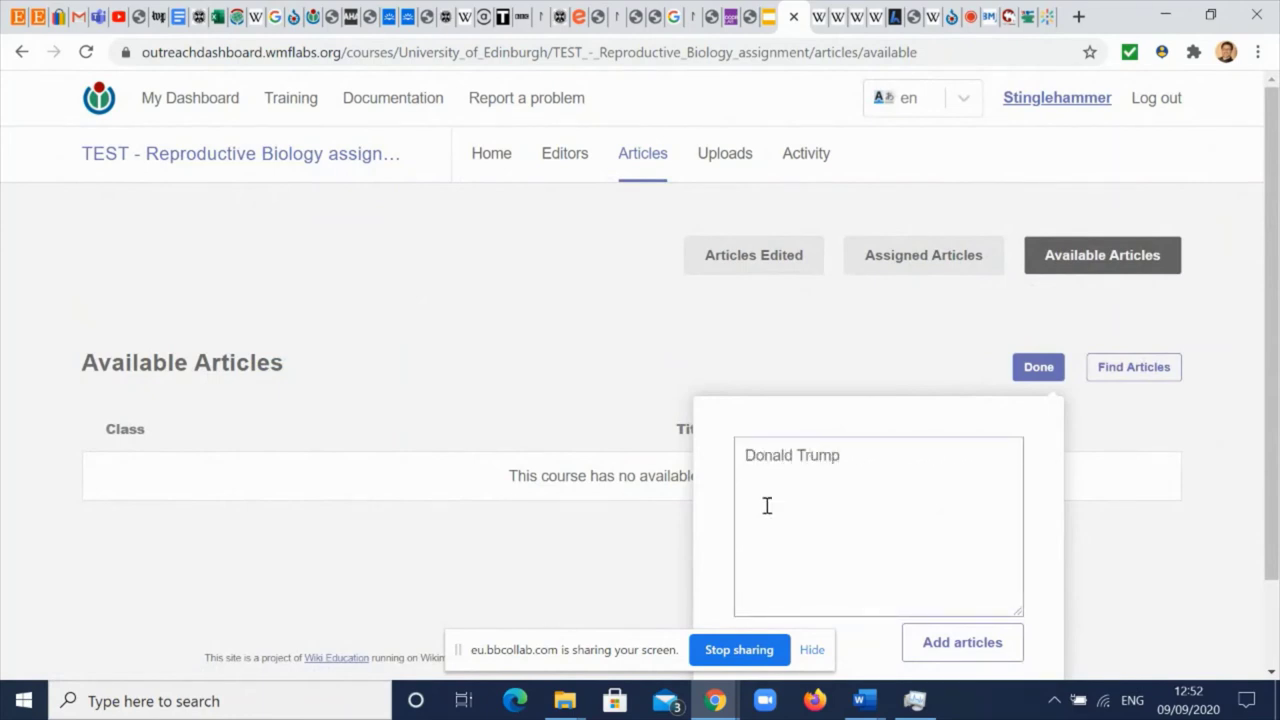
click(943, 651)
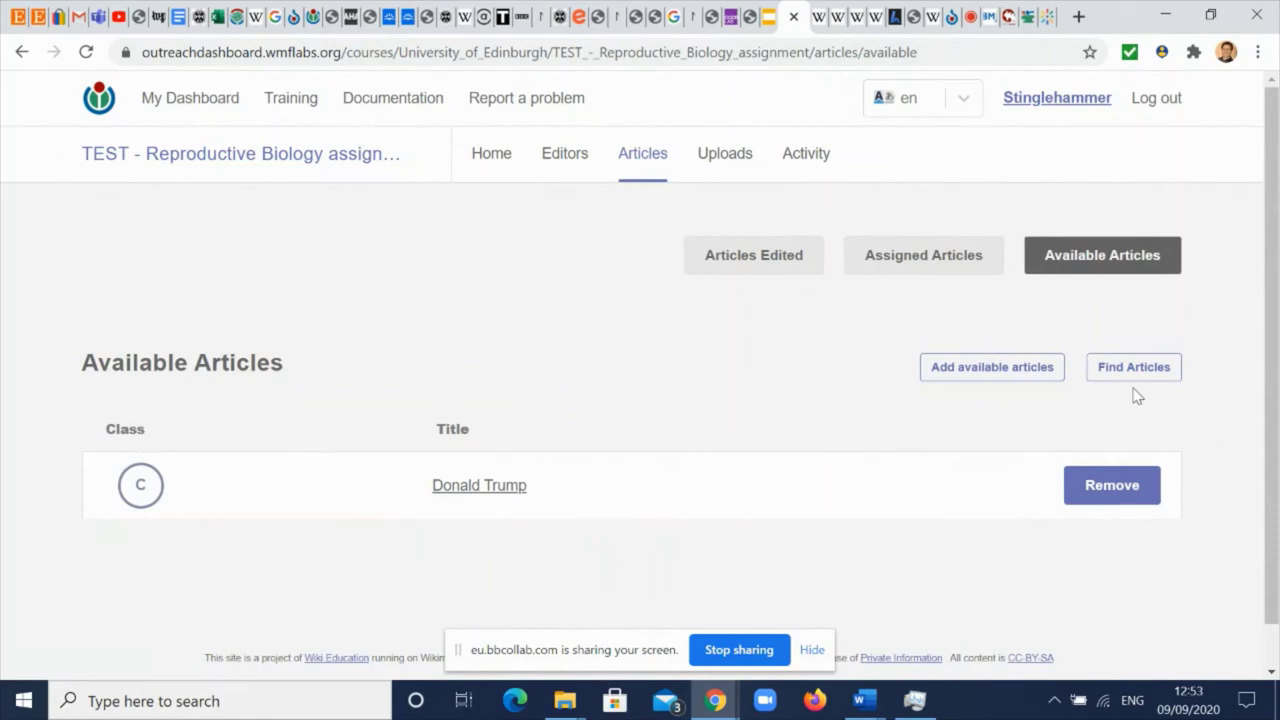
Visit the Uploads, Articles and Editors tabs, ending on the program Home page
click(716, 154)
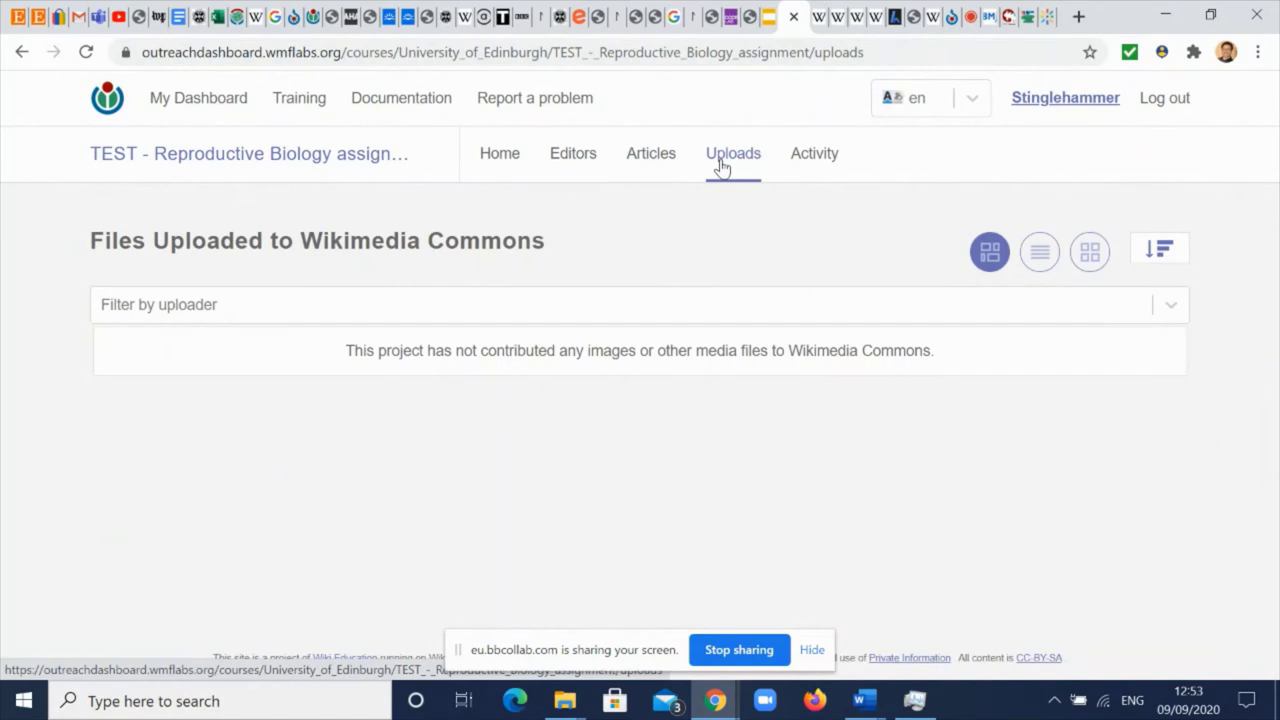
click(651, 170)
click(571, 167)
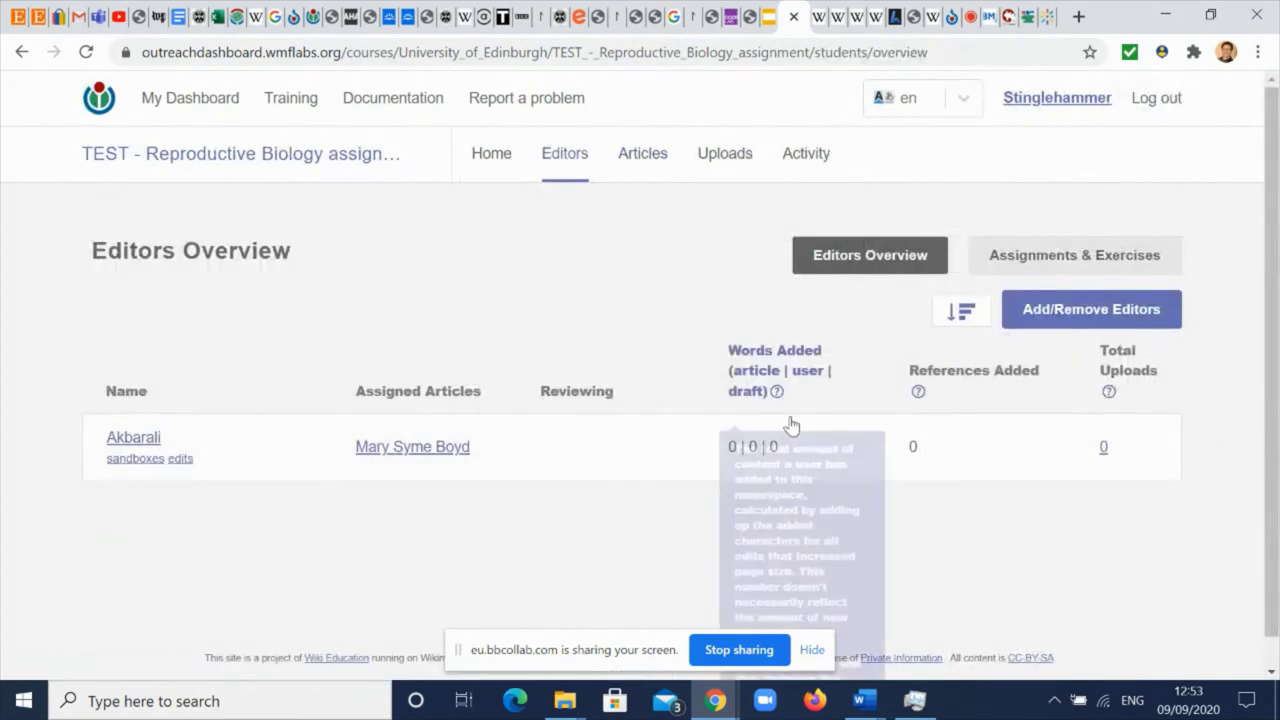
click(491, 160)
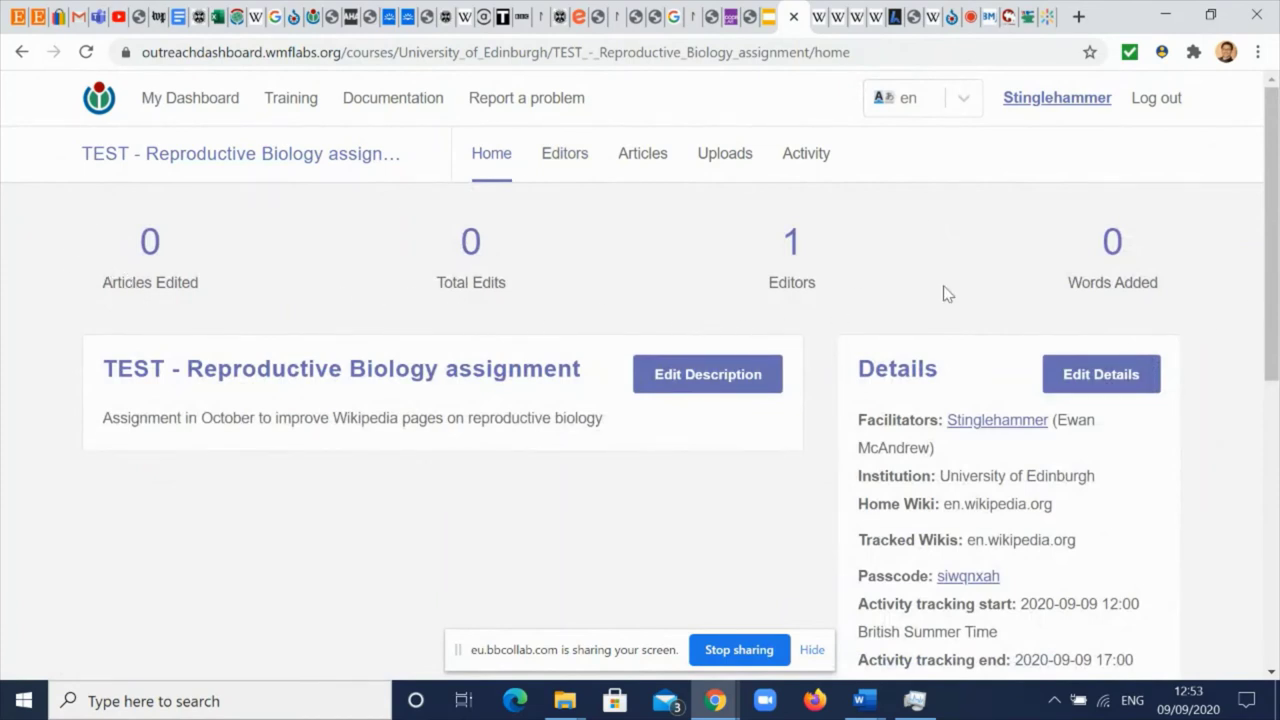
Reload the program, check Editors and Articles, and view Home's Details showing 2 editors
click(292, 100)
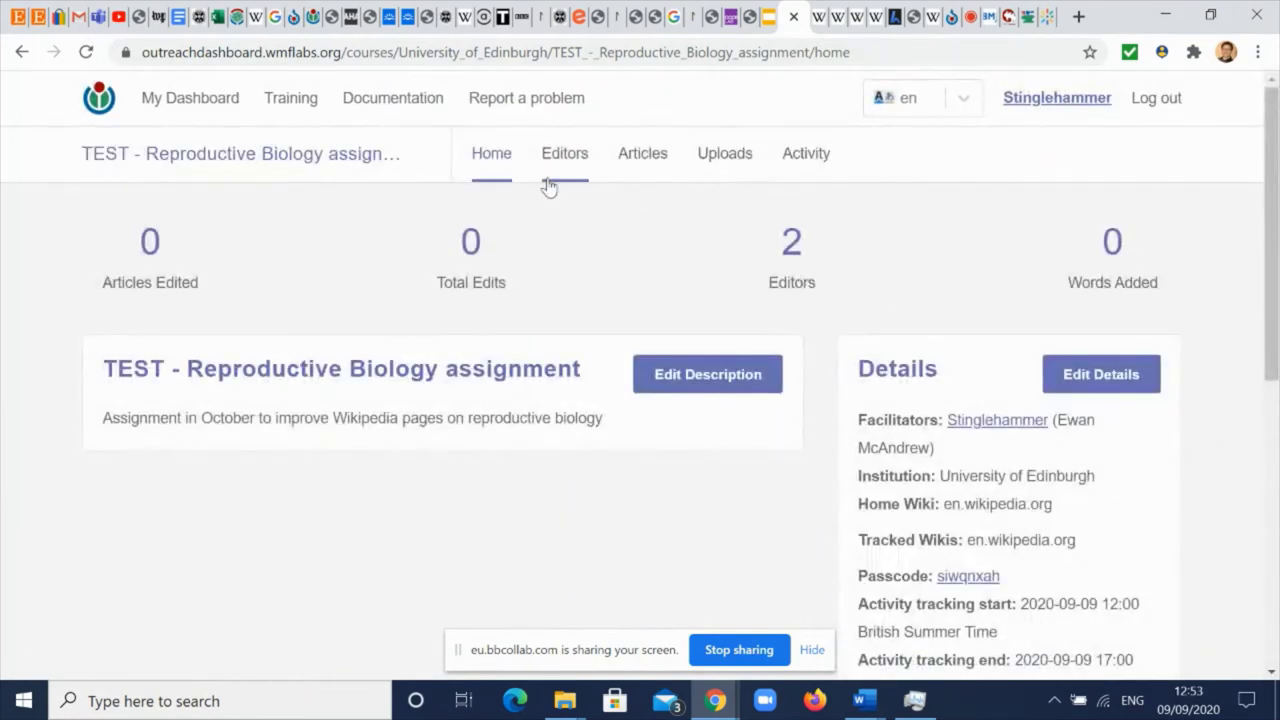
click(557, 168)
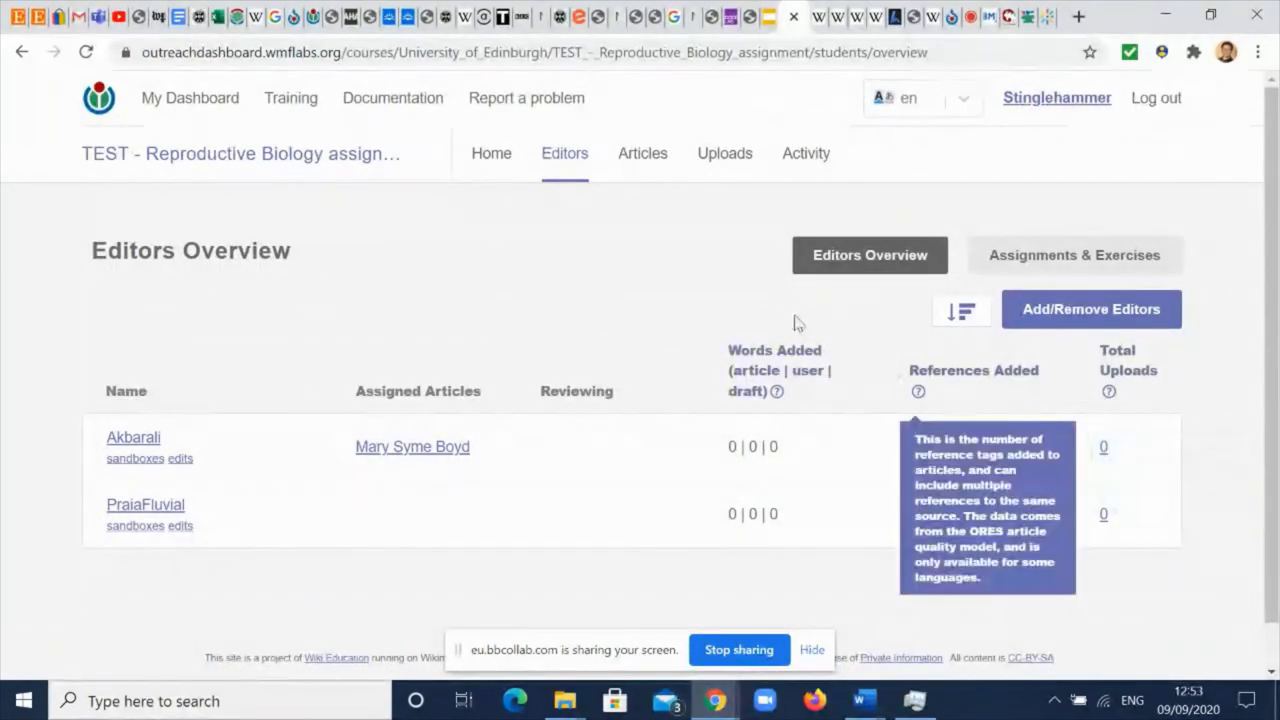
click(626, 176)
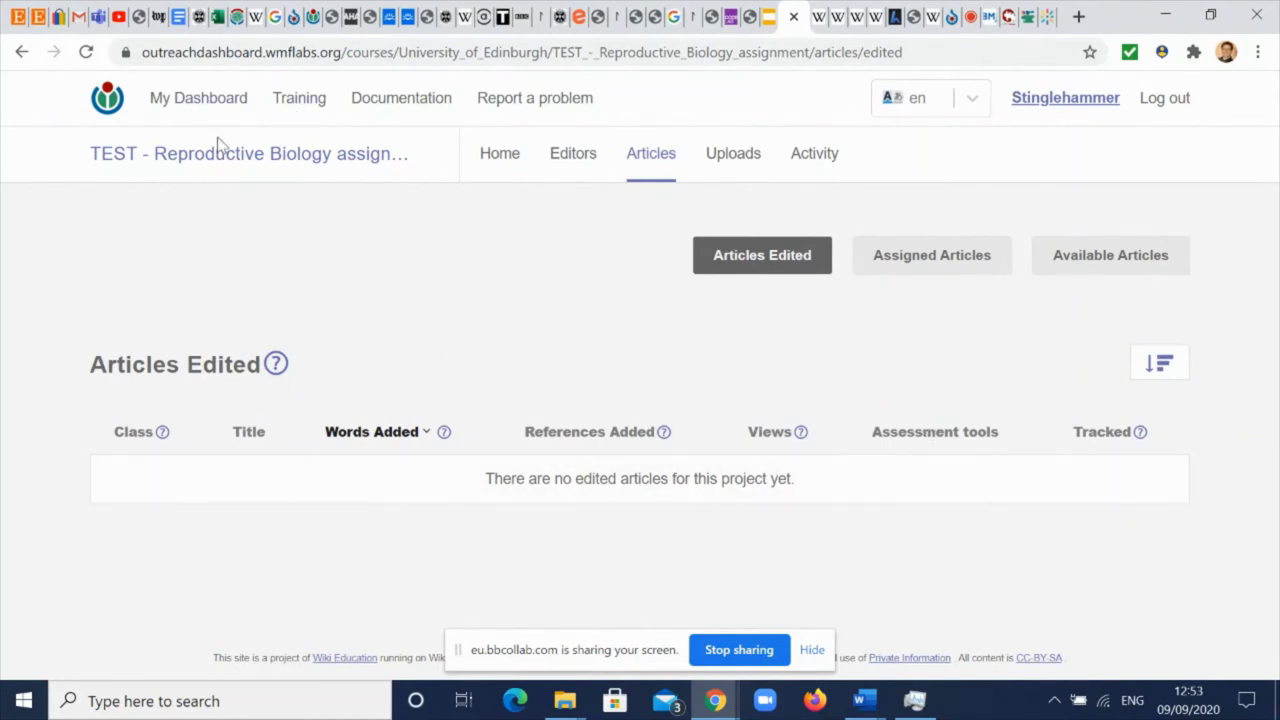
click(514, 166)
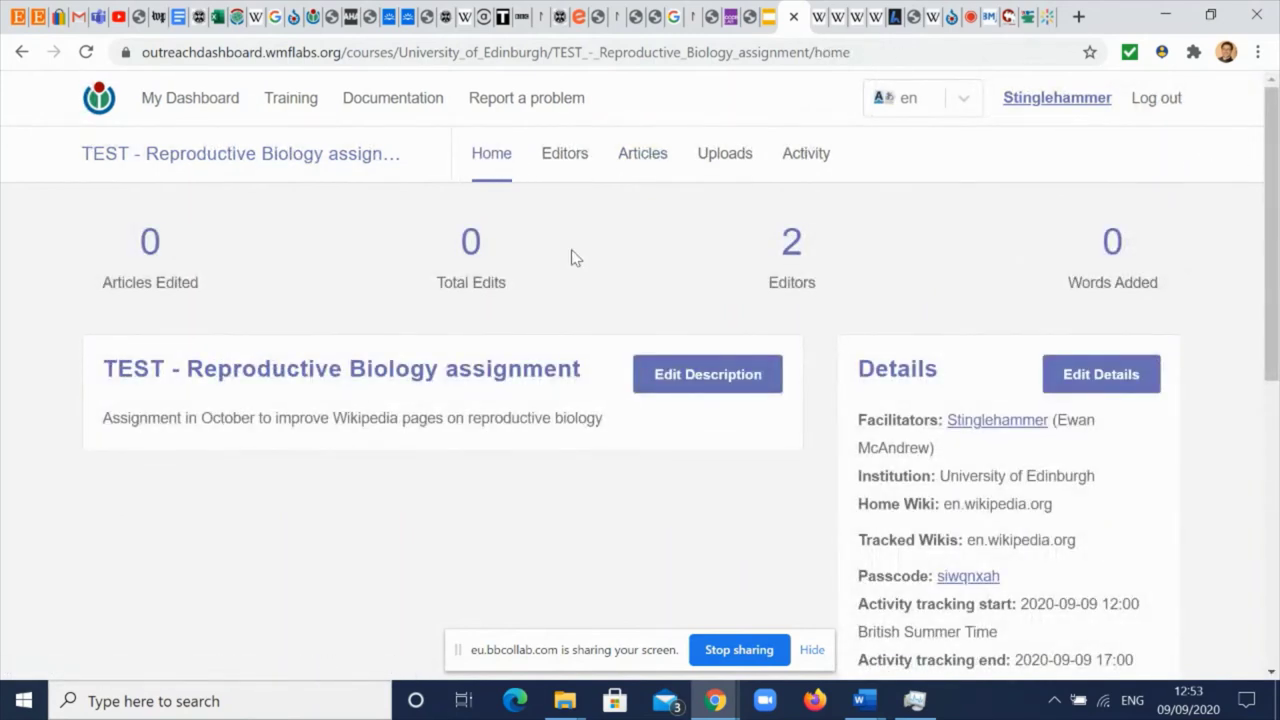
drag(1274, 166, 1276, 258)
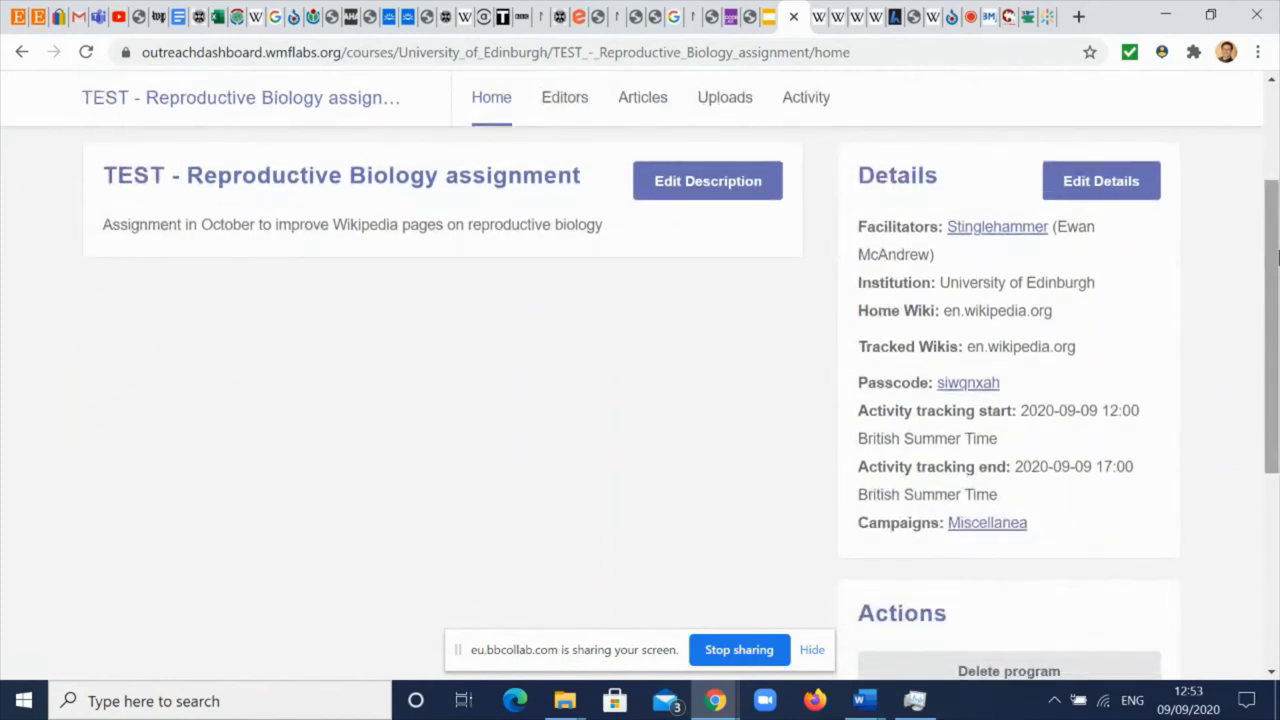
mouse_move(1276, 258)
mouse_down()
mouse_move(1276, 378)
mouse_move(1263, 266)
mouse_up()
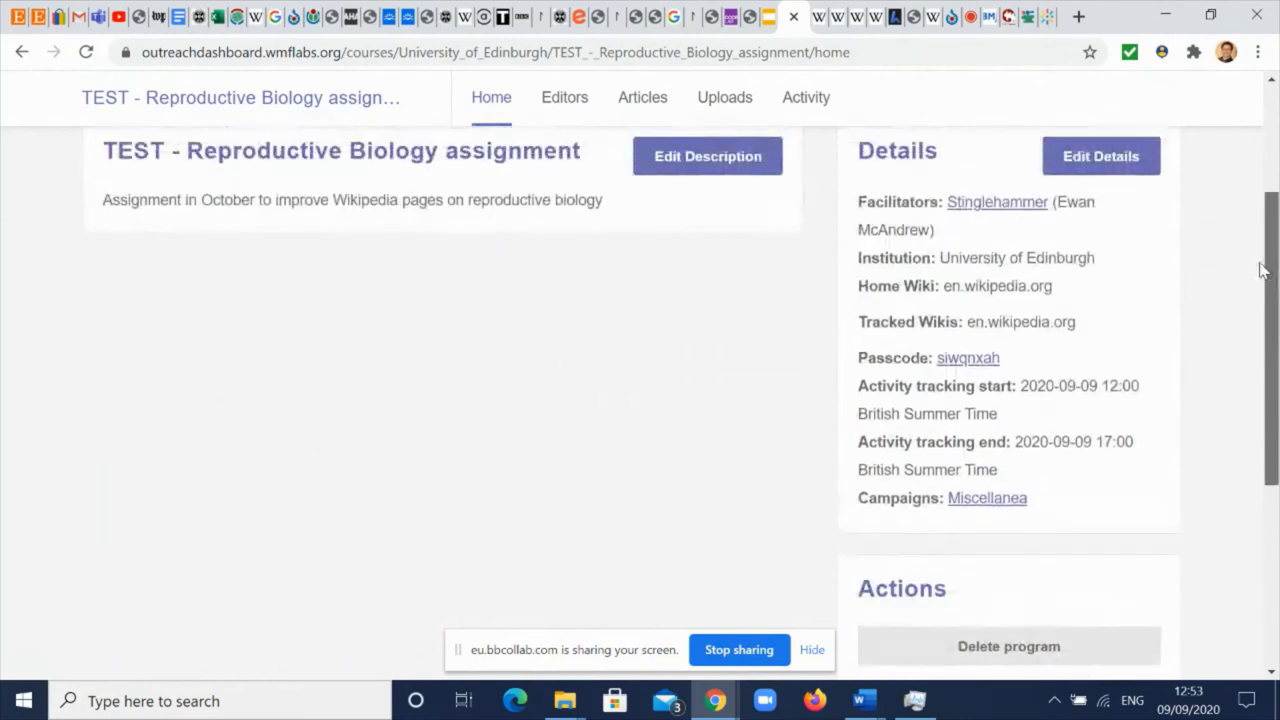
Edit the program details and set Timeline enabled to yes
click(1077, 167)
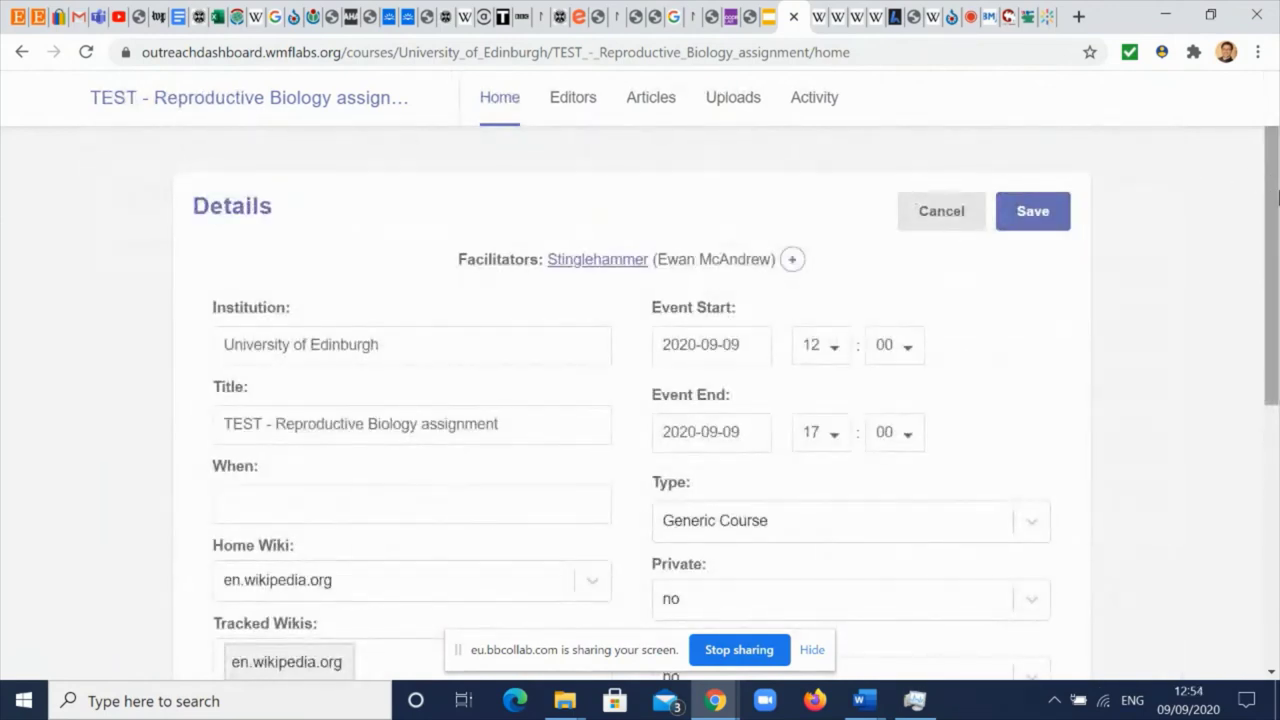
drag(1276, 245, 1277, 353)
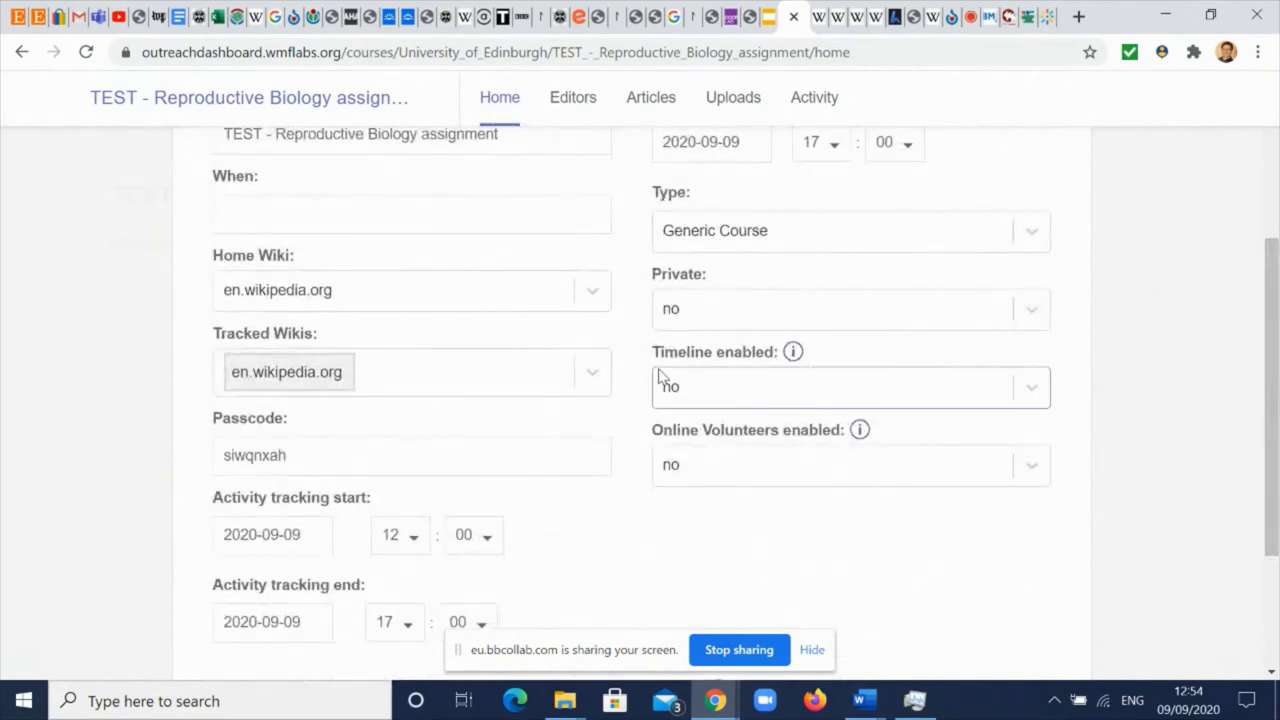
click(740, 388)
click(733, 445)
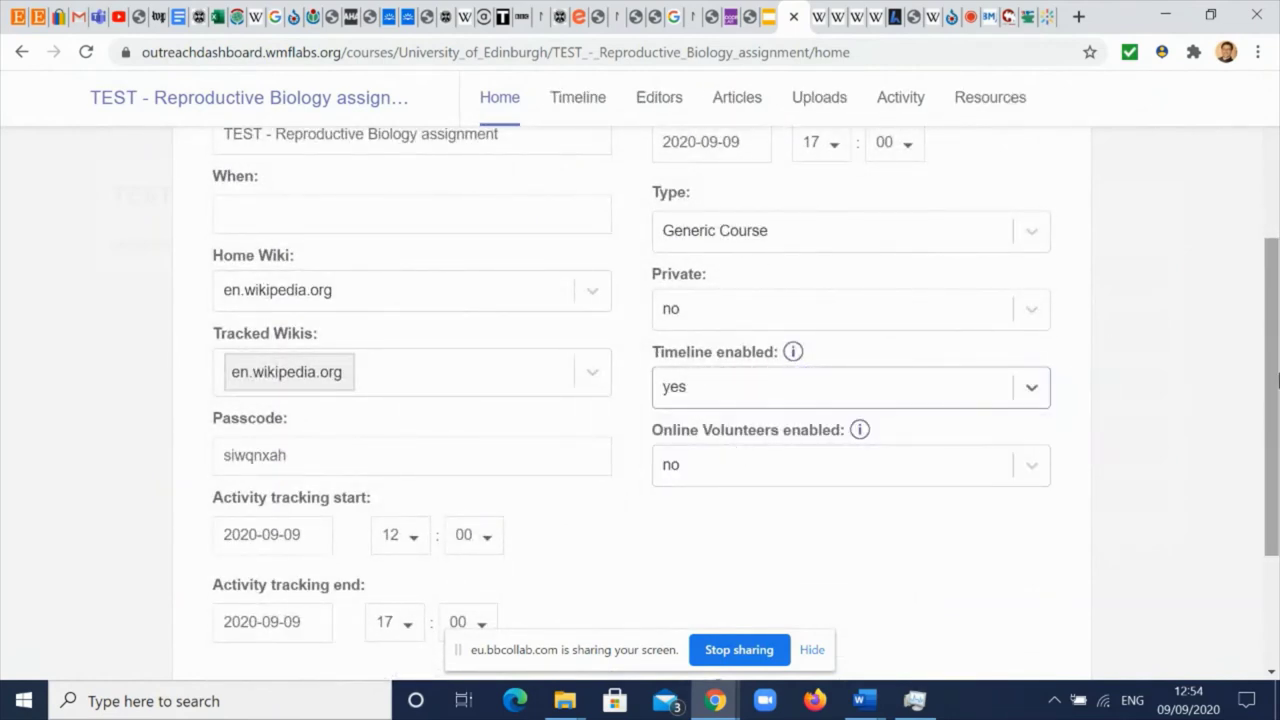
drag(1275, 385, 1275, 437)
scroll(1003, 514, down, 1)
scroll(1236, 400, up, 4)
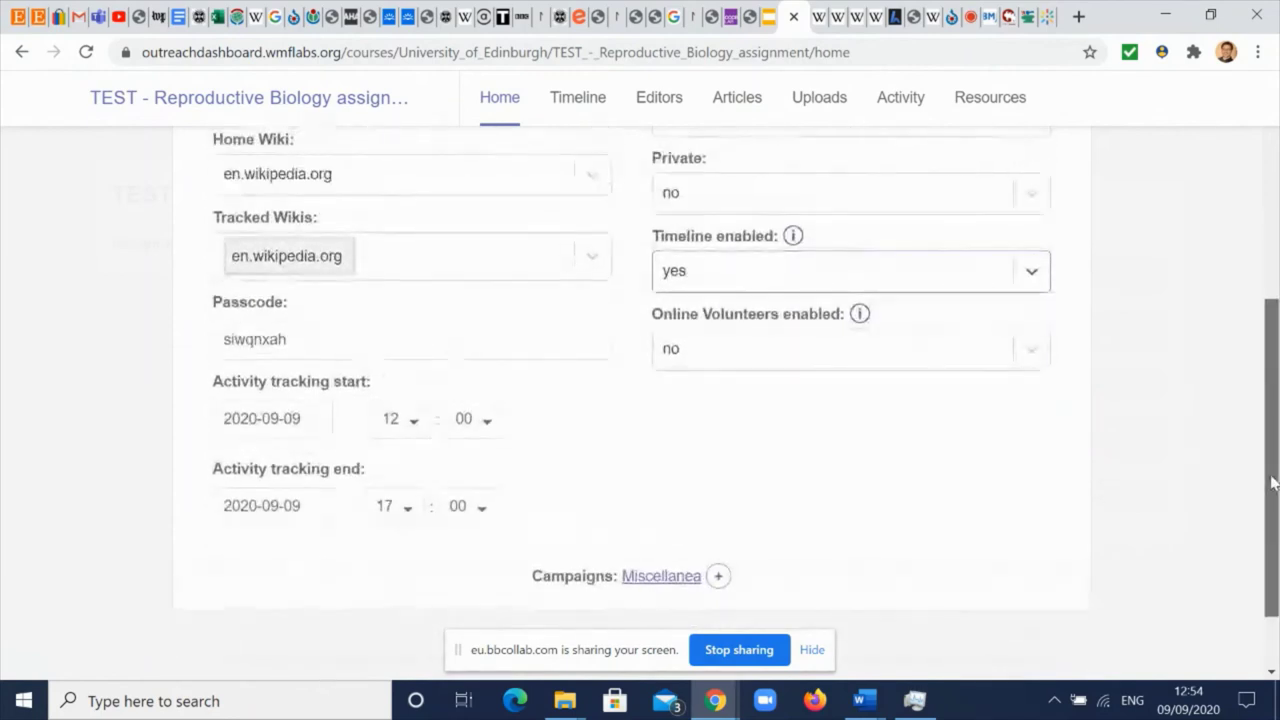
scroll(1236, 370, up, 3)
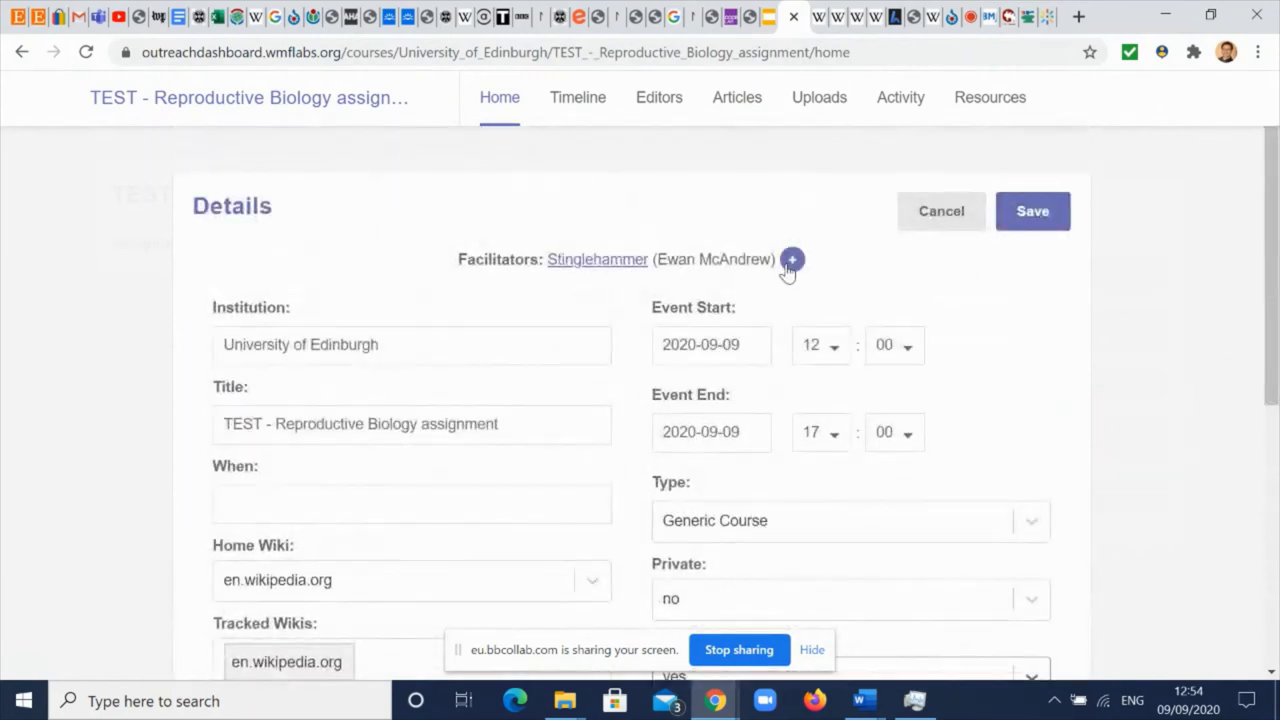
Open and dismiss the add-facilitator form, then save the program details
click(789, 262)
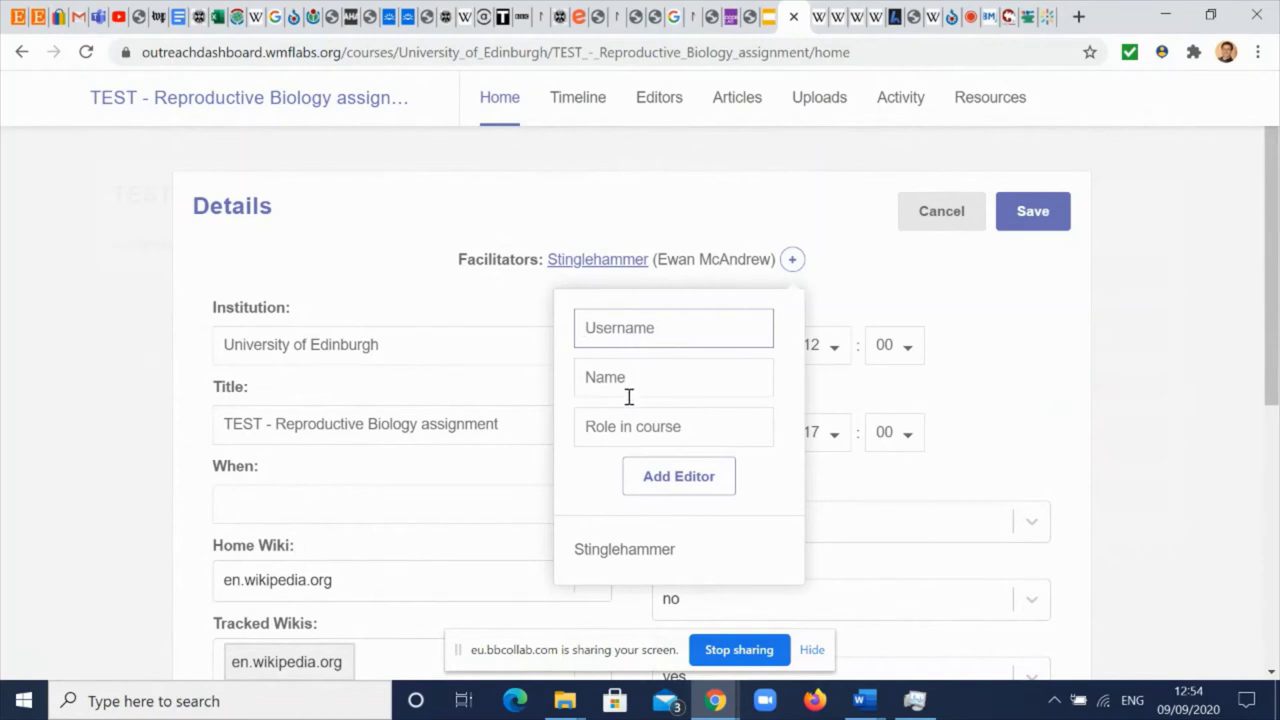
click(792, 260)
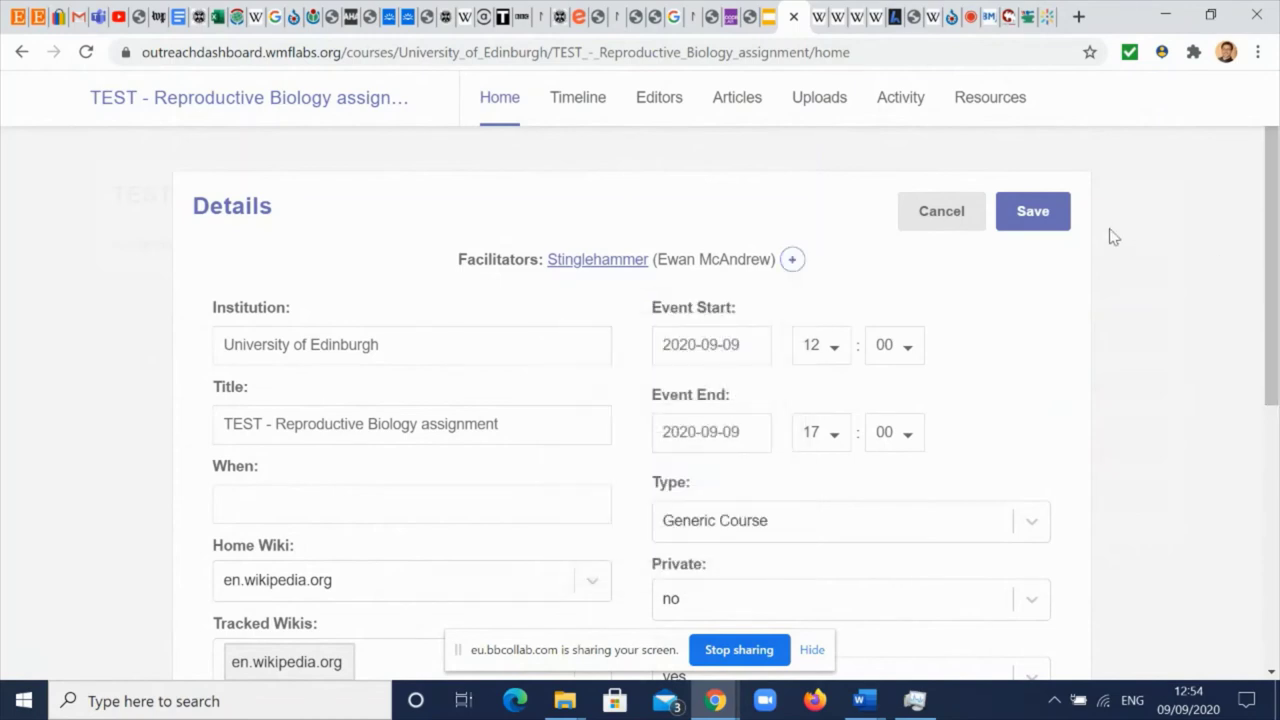
click(1050, 216)
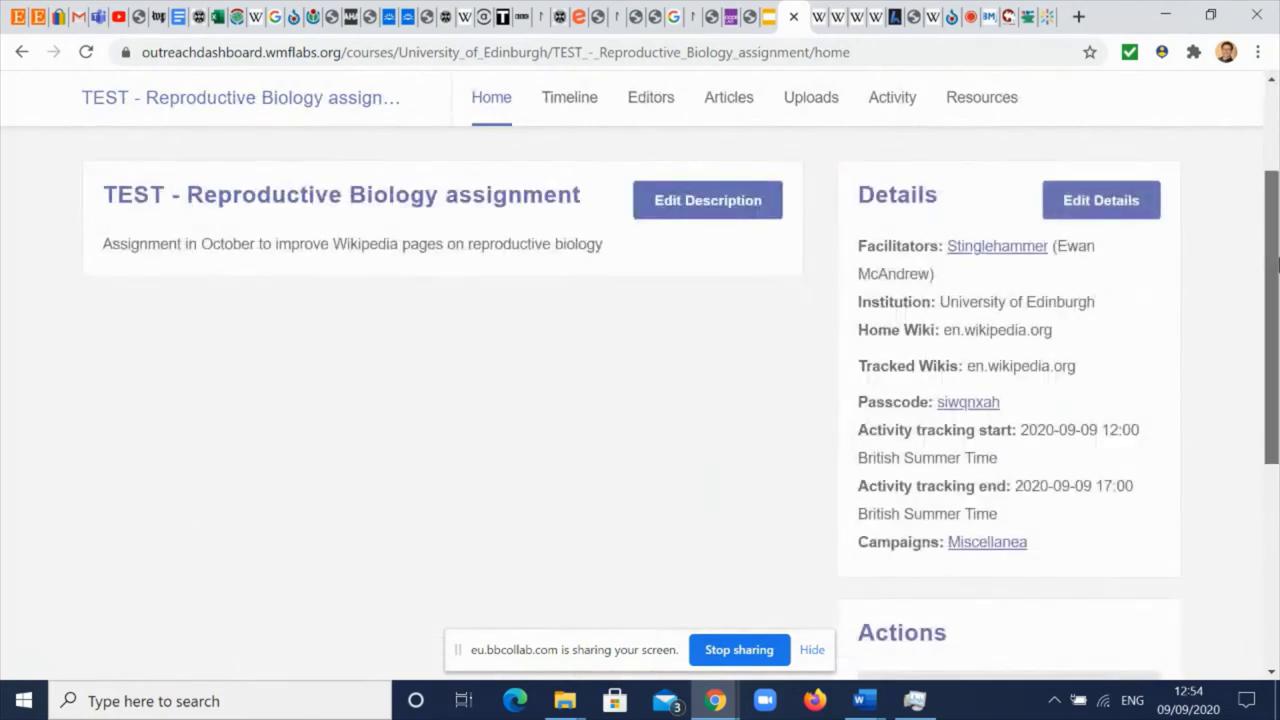
scroll(1276, 262, up, 2)
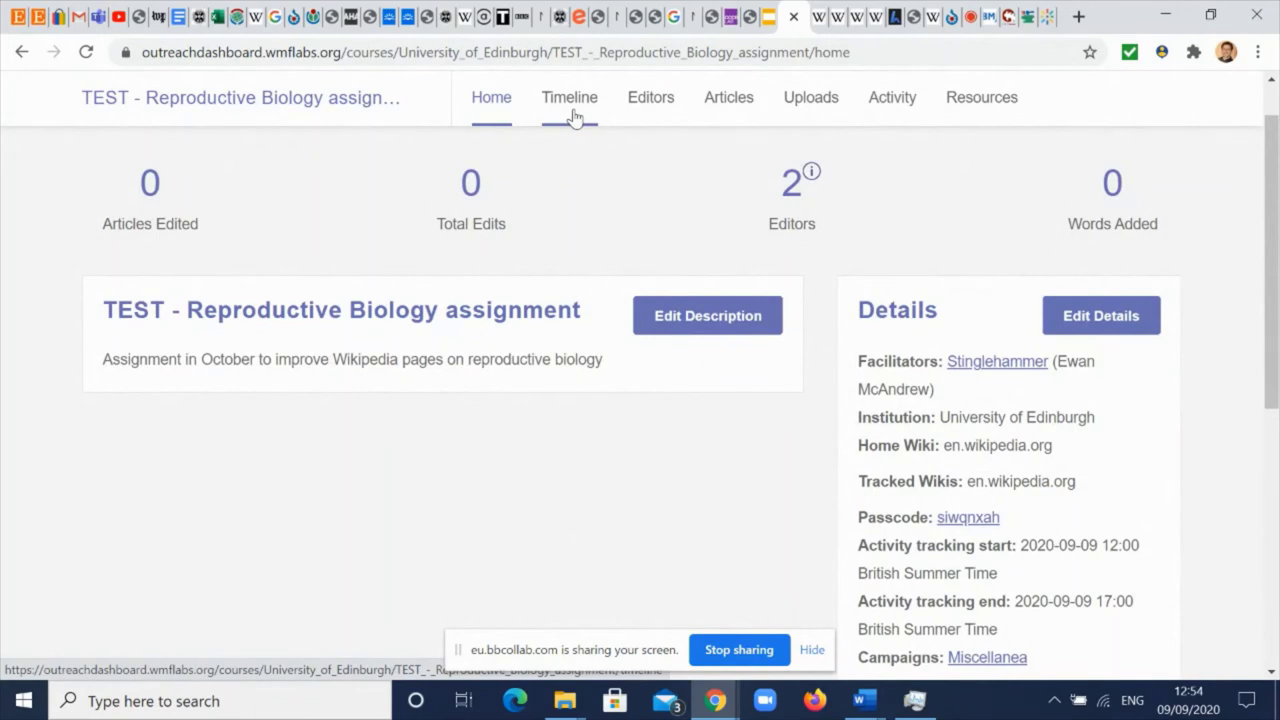
Add a Week 2 to the program timeline and start a new block in it
click(573, 112)
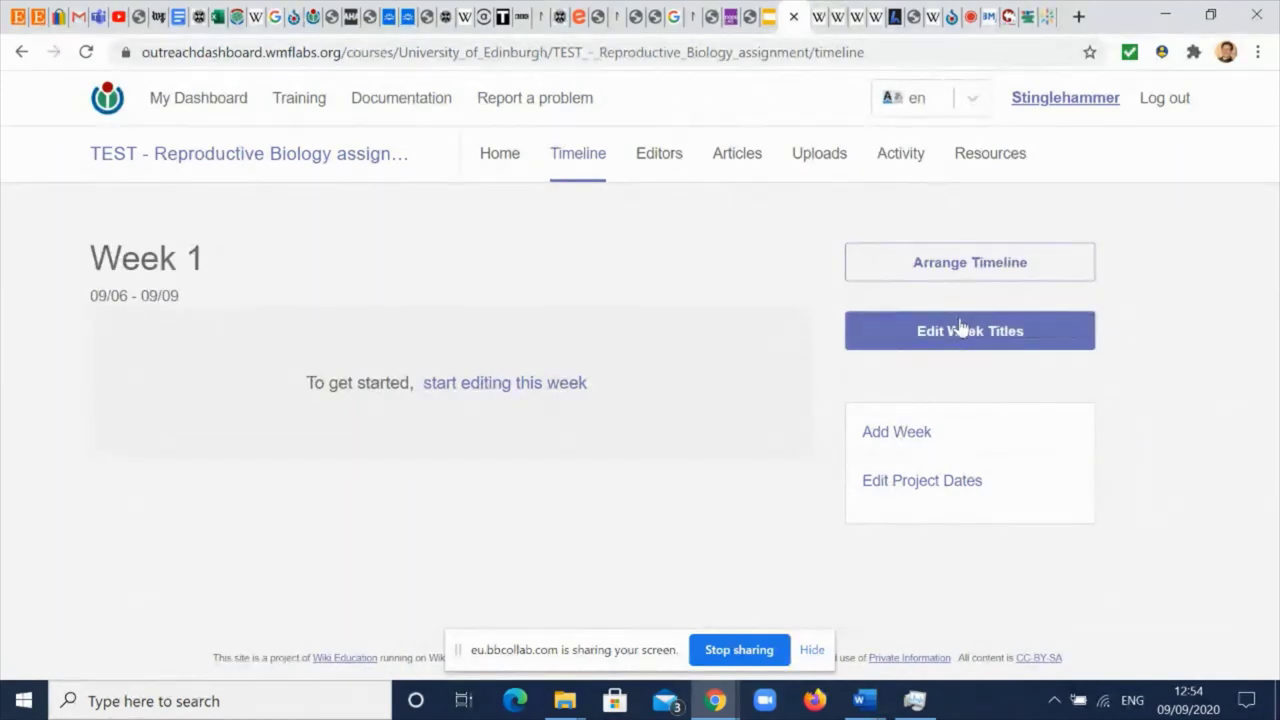
click(897, 438)
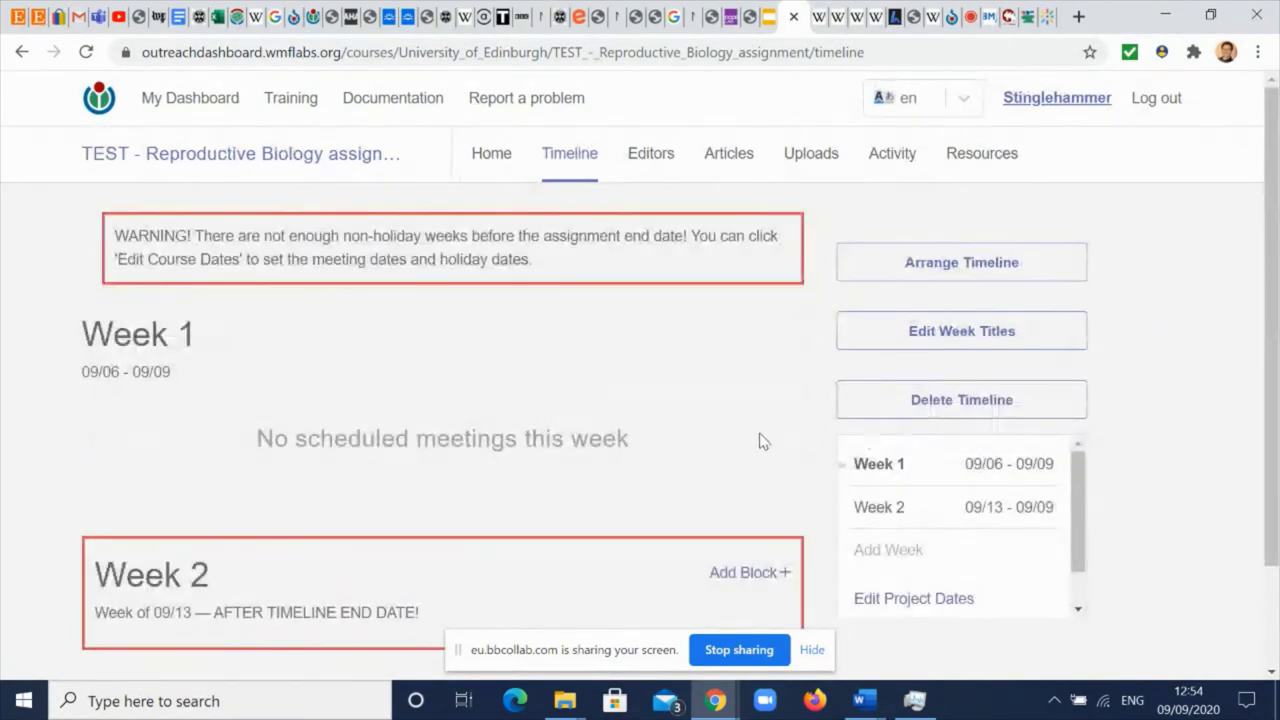
scroll(607, 427, down, 1)
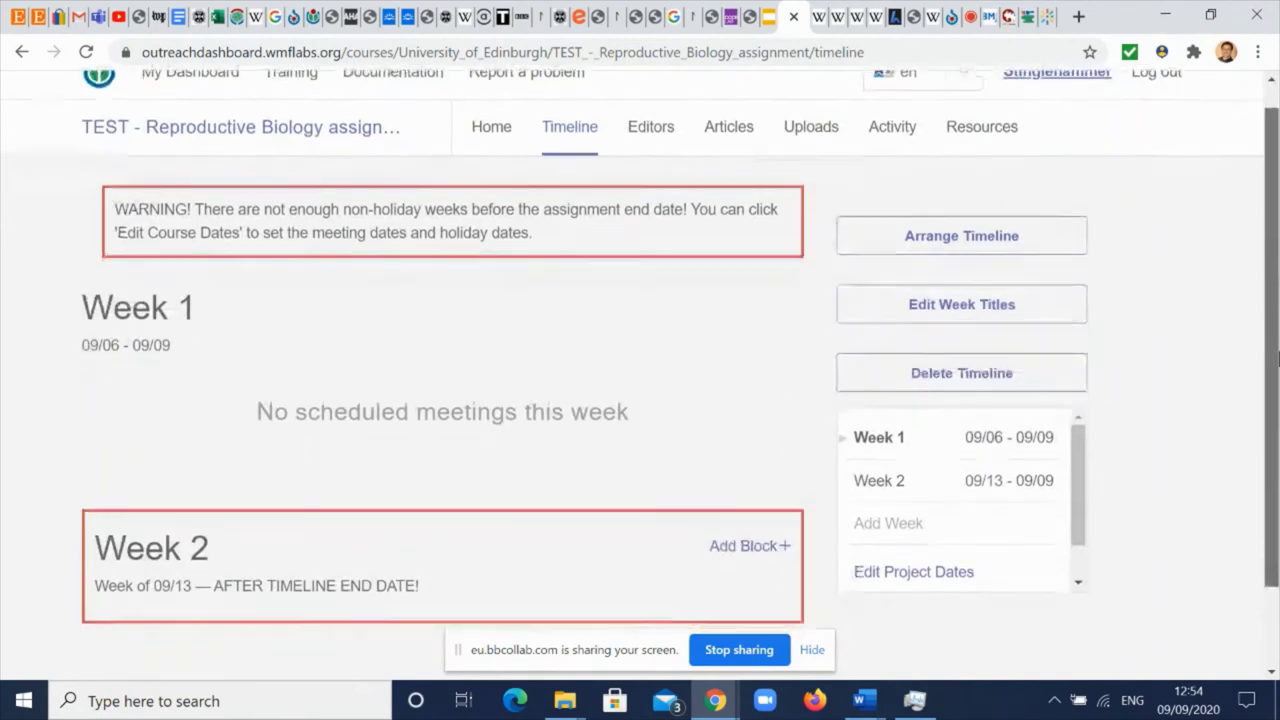
click(763, 473)
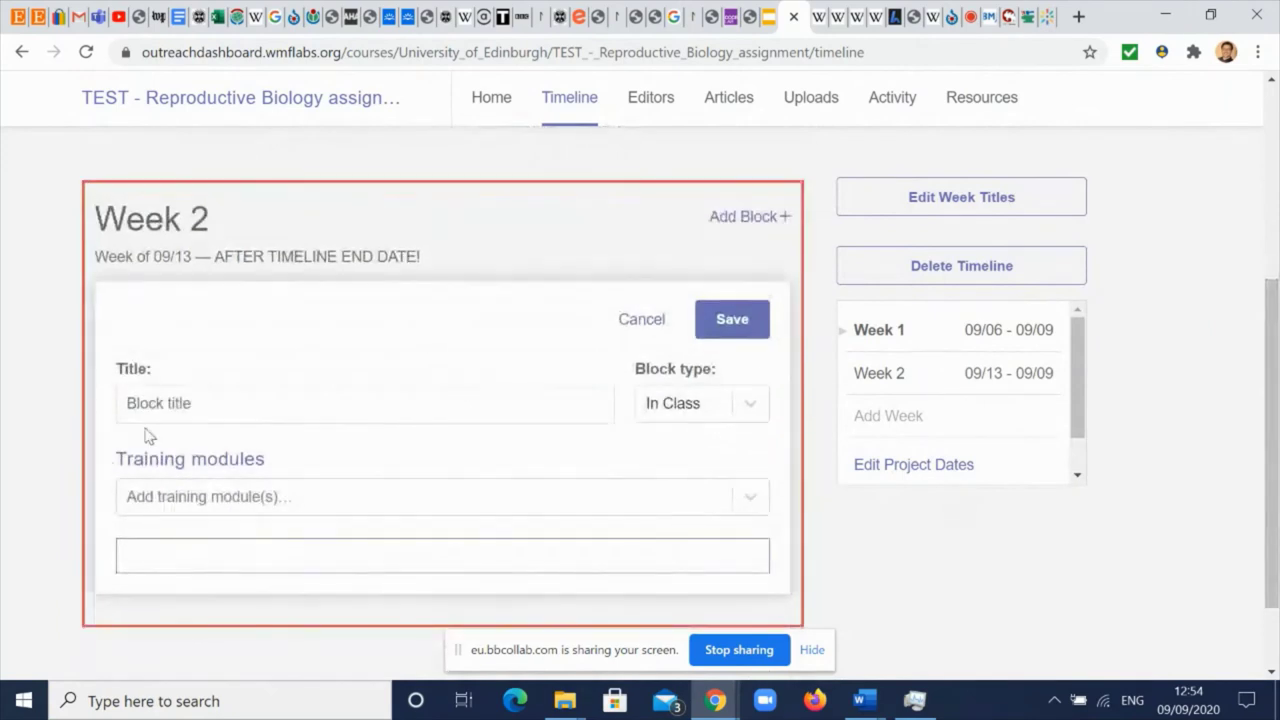
Save an In Class block titled 'Reading week' assigning the Wikipedia Essentials training module
click(166, 420)
text(Reading week)
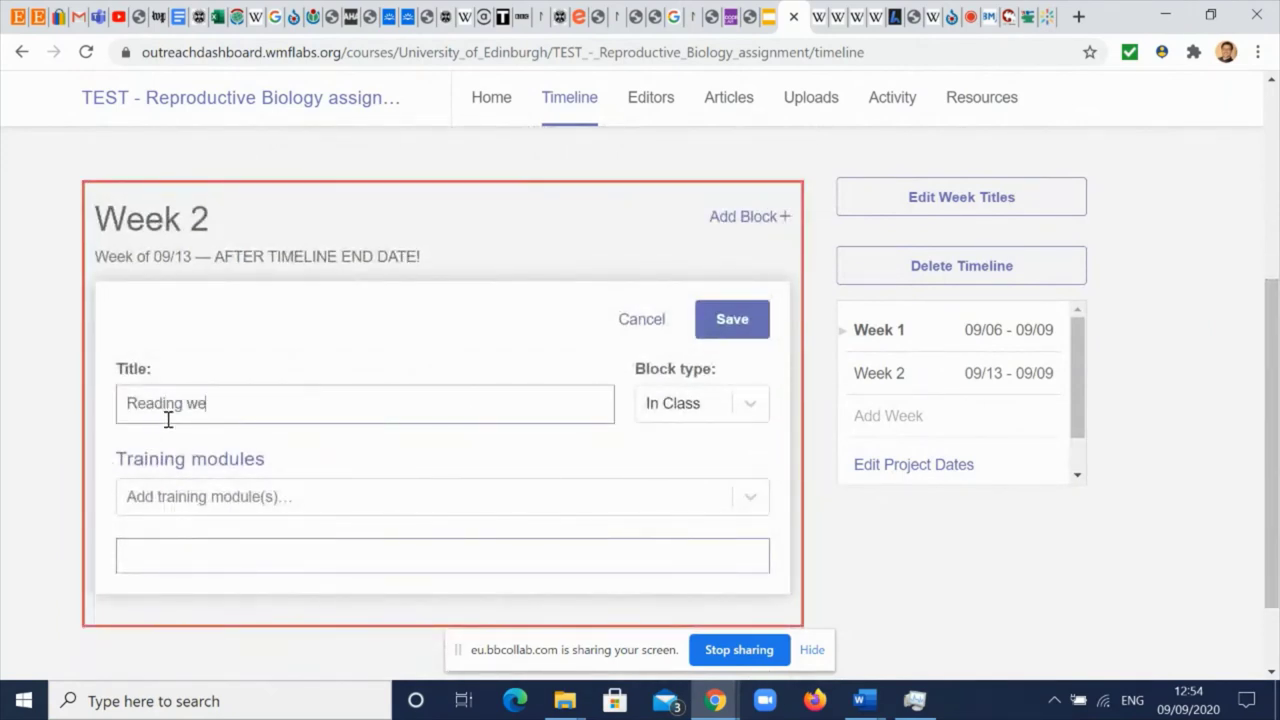
click(751, 409)
click(753, 412)
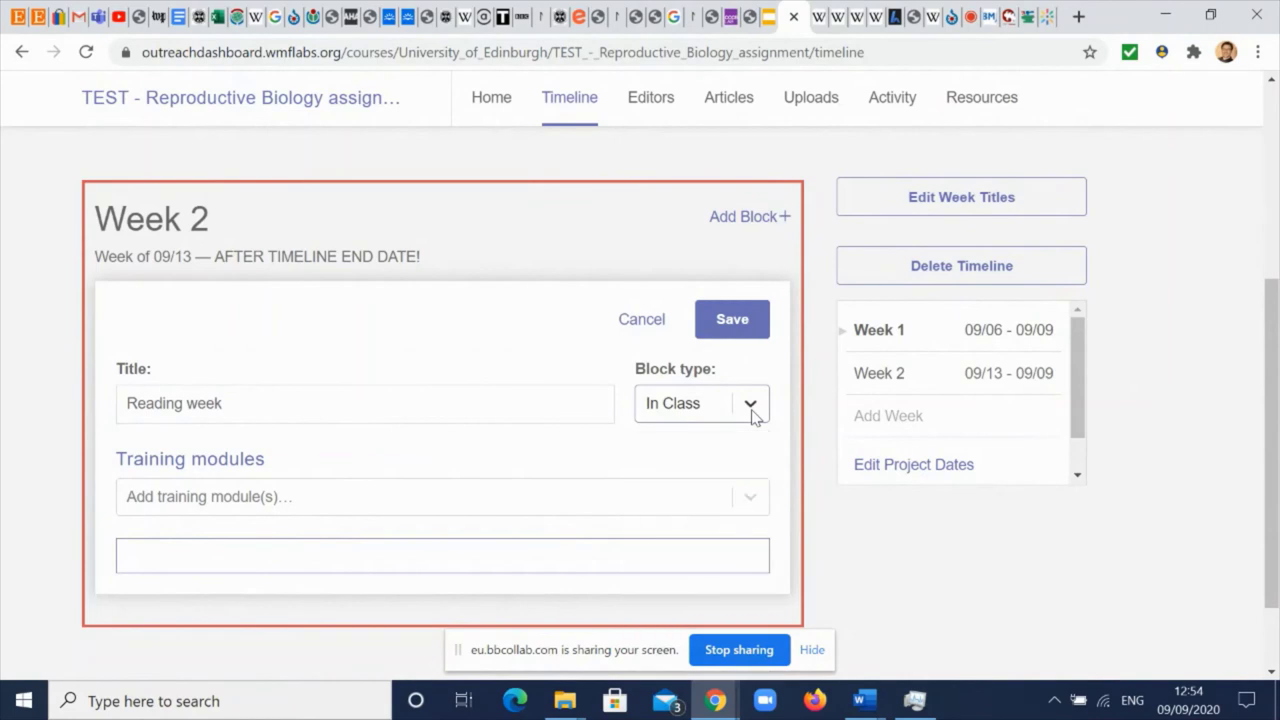
click(394, 497)
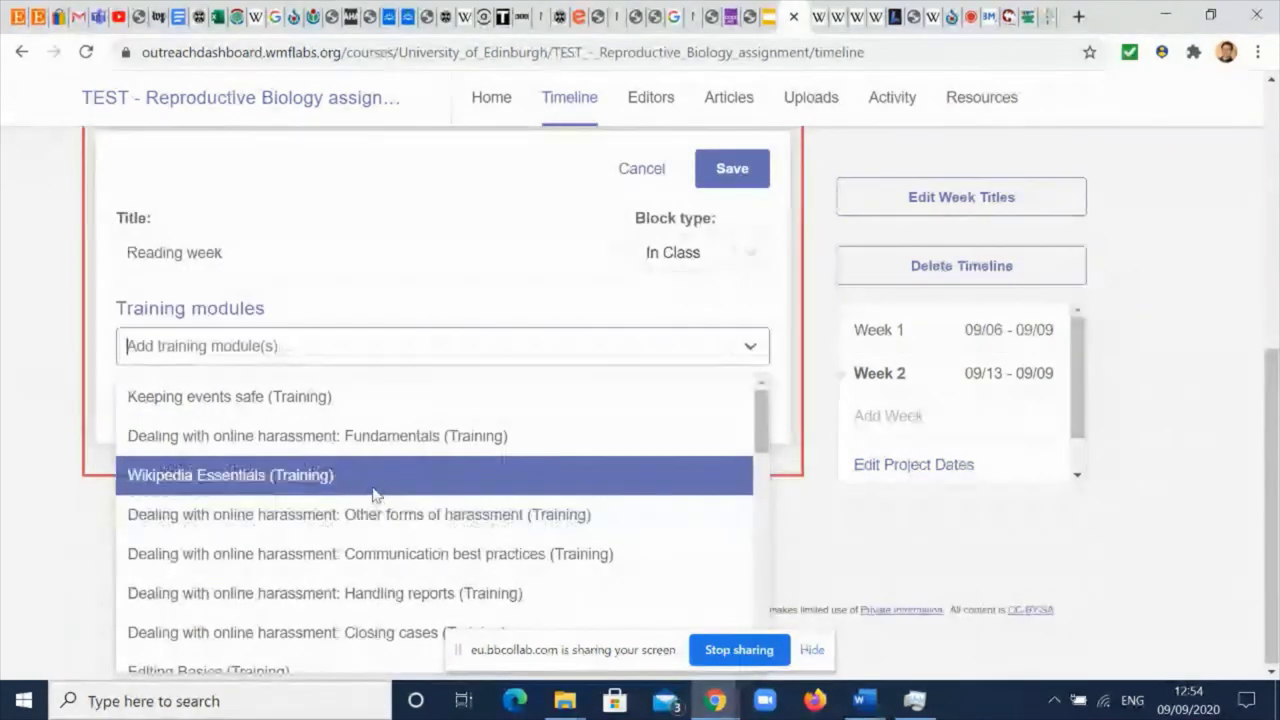
click(367, 489)
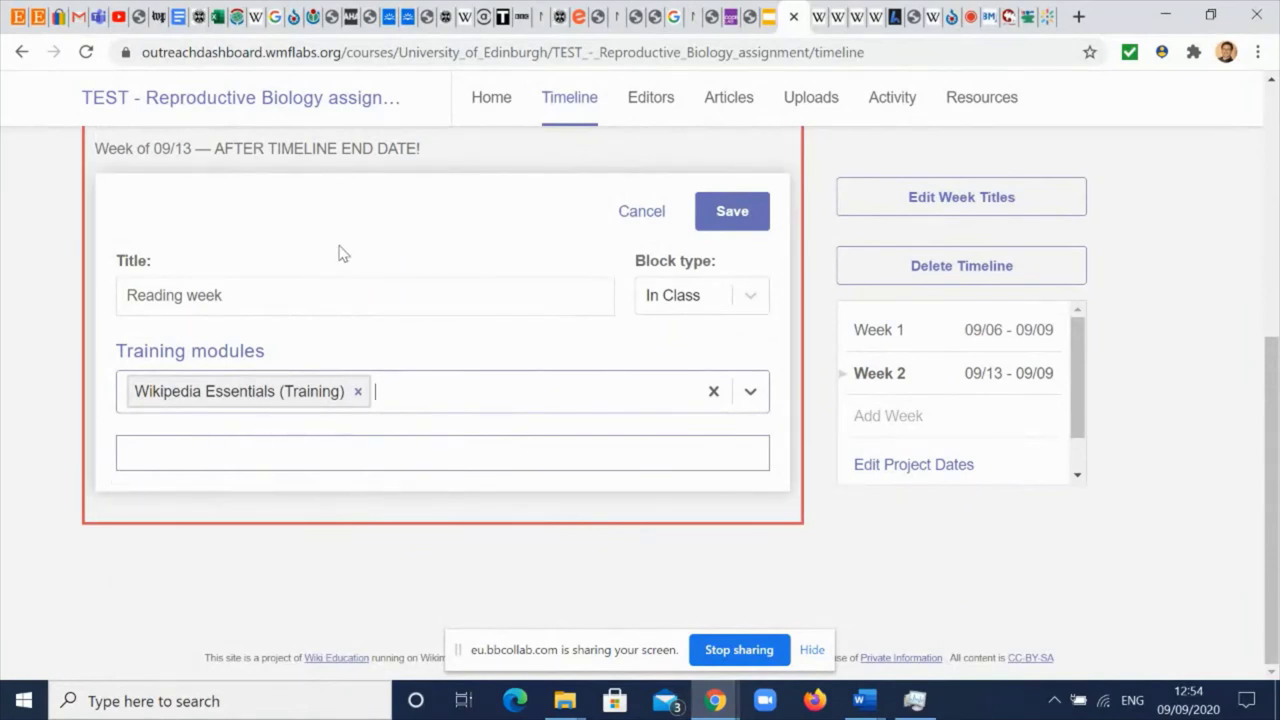
click(750, 228)
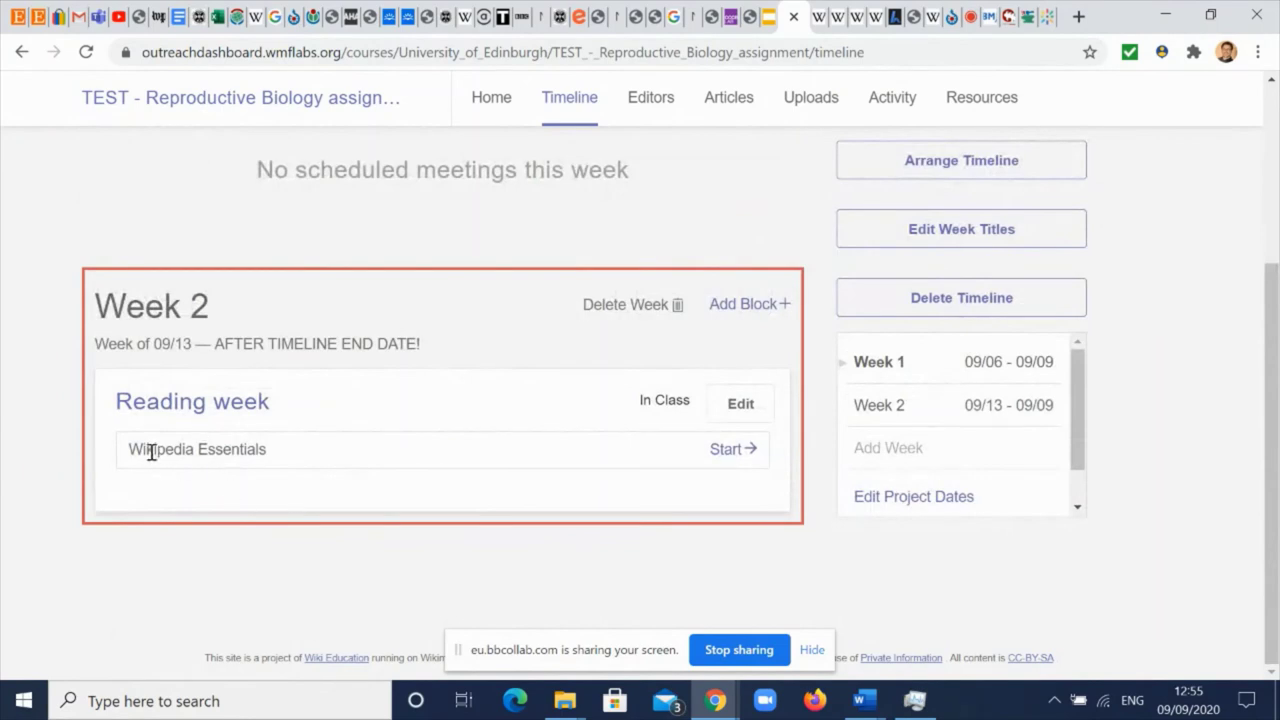
Preview the Wikipedia Essentials module's first page, then return to the Google Slides presentation
click(733, 452)
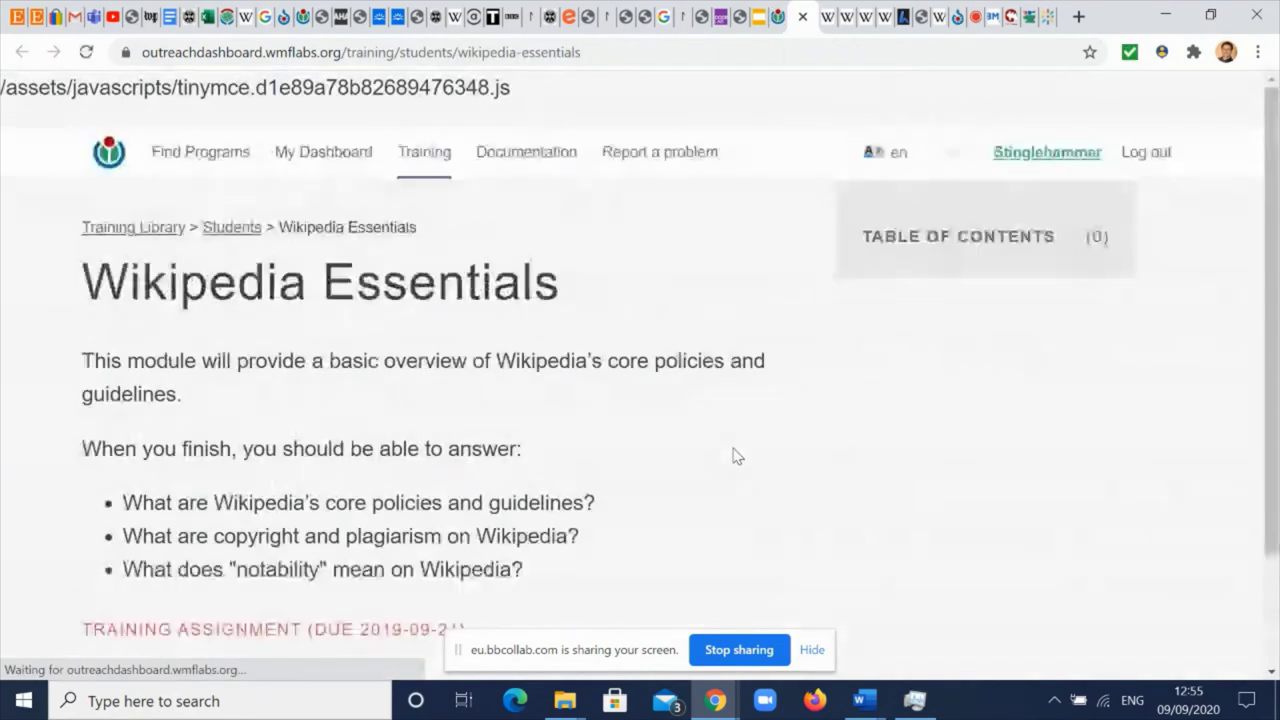
scroll(1276, 298, down, 2)
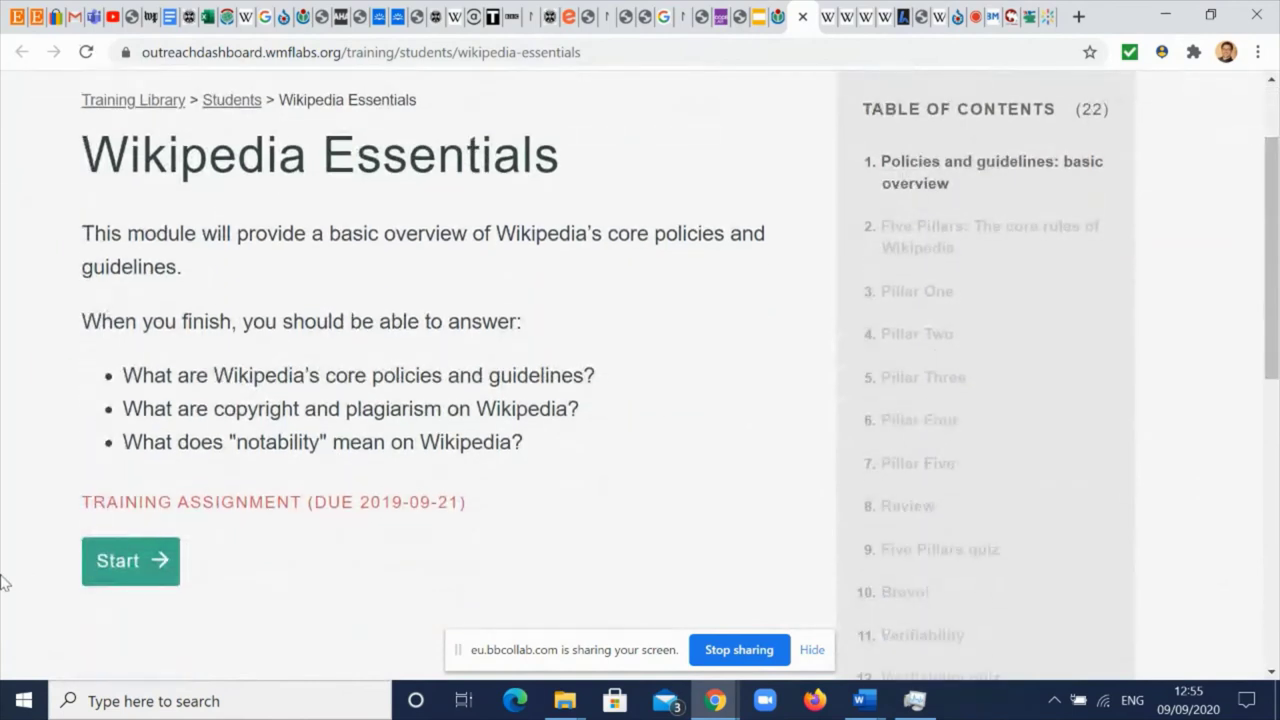
click(120, 568)
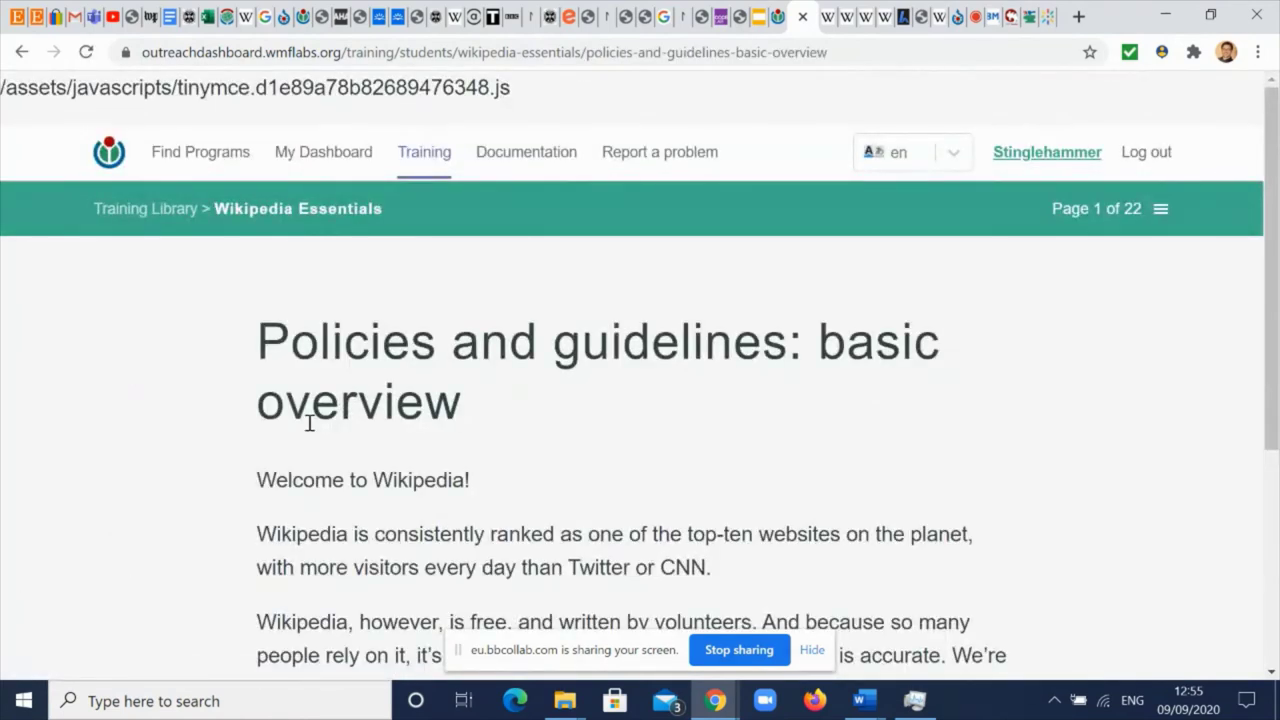
click(22, 52)
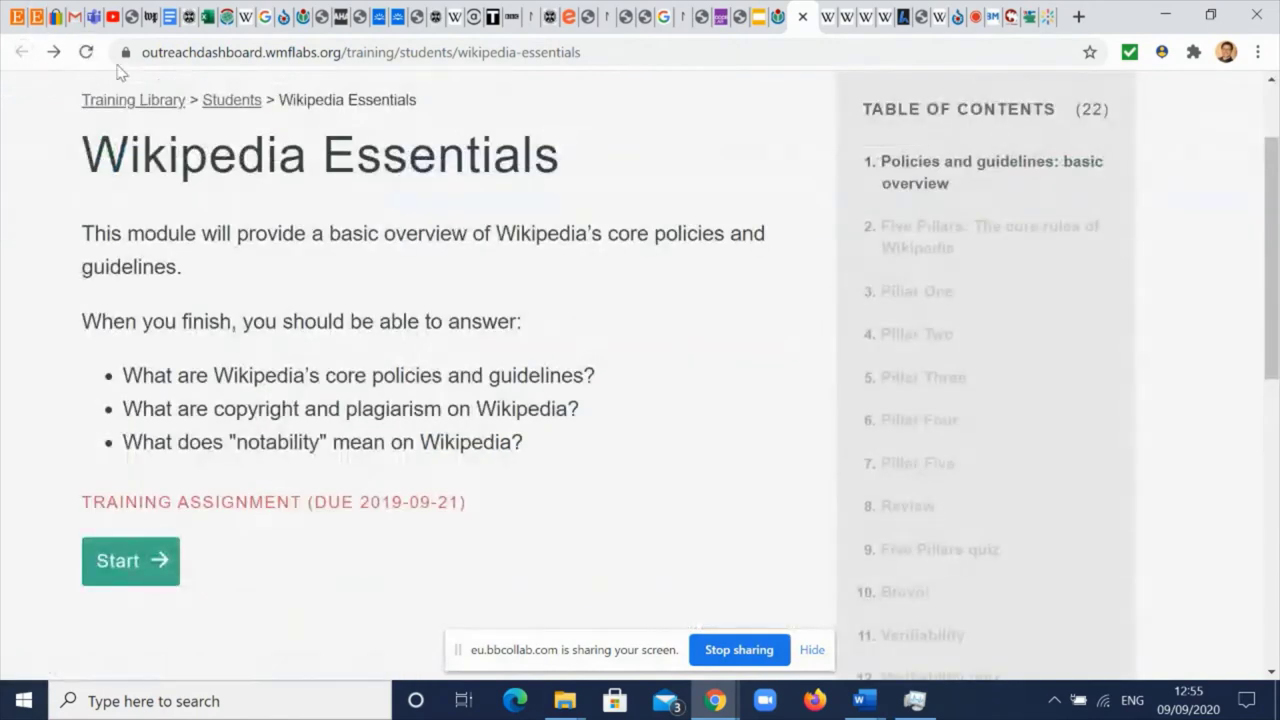
scroll(300, 180, up, 2)
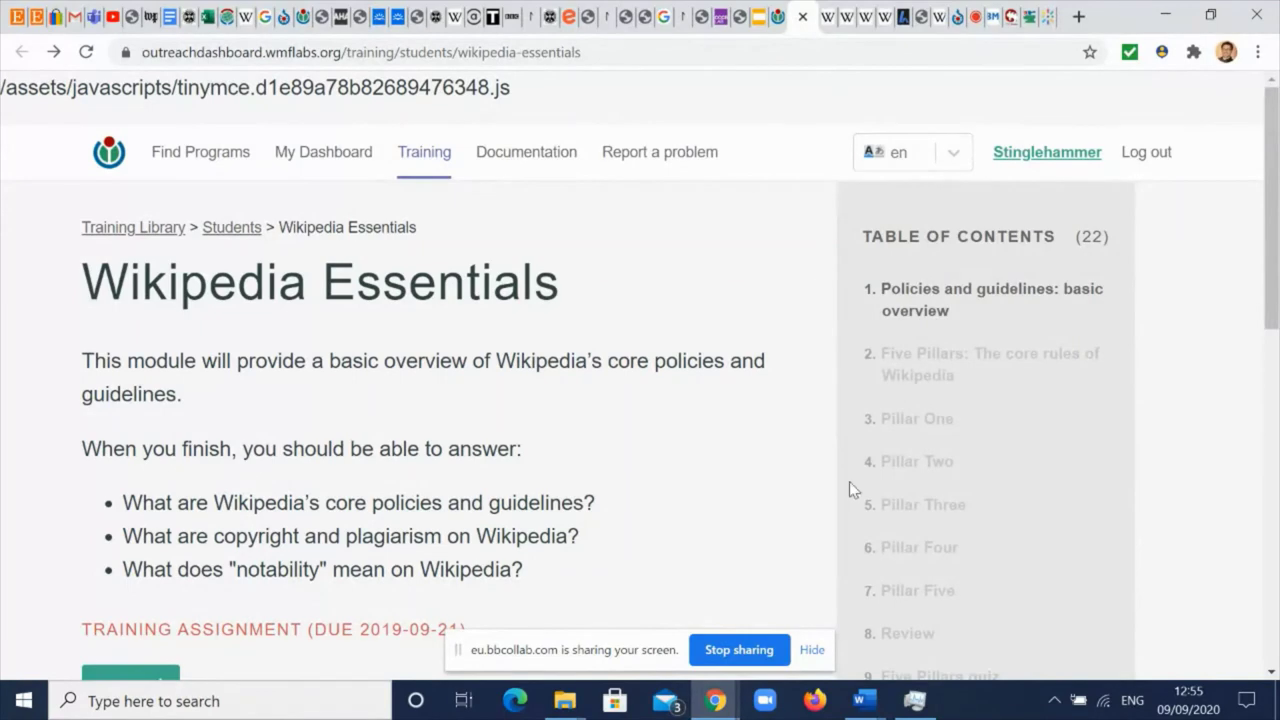
click(757, 20)
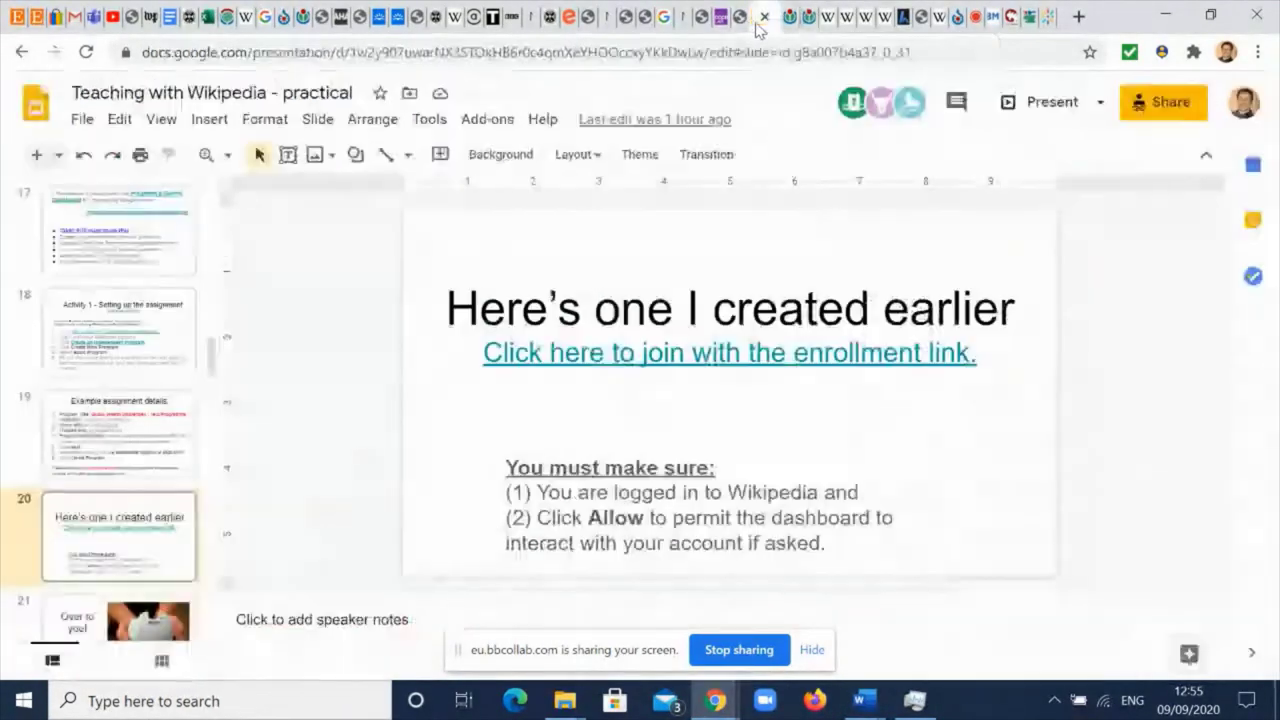
Select the presentation's web address for copying and go back to the Collaborate session
click(462, 54)
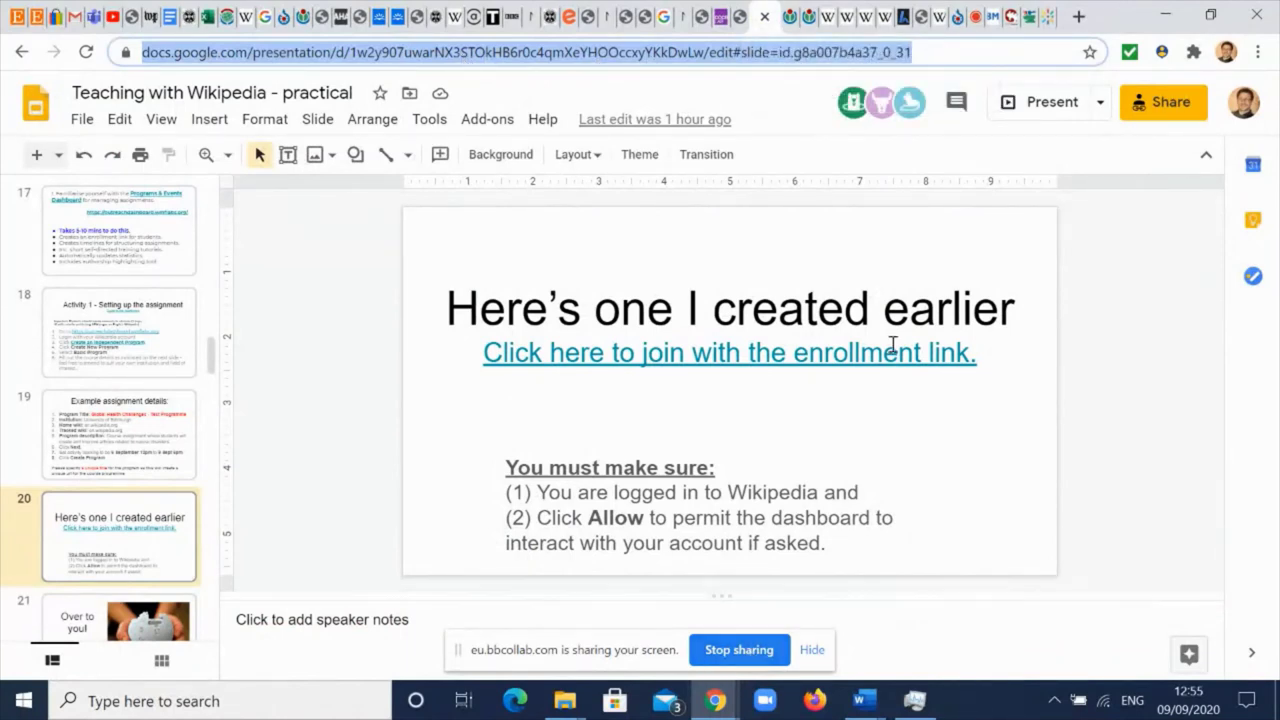
click(970, 18)
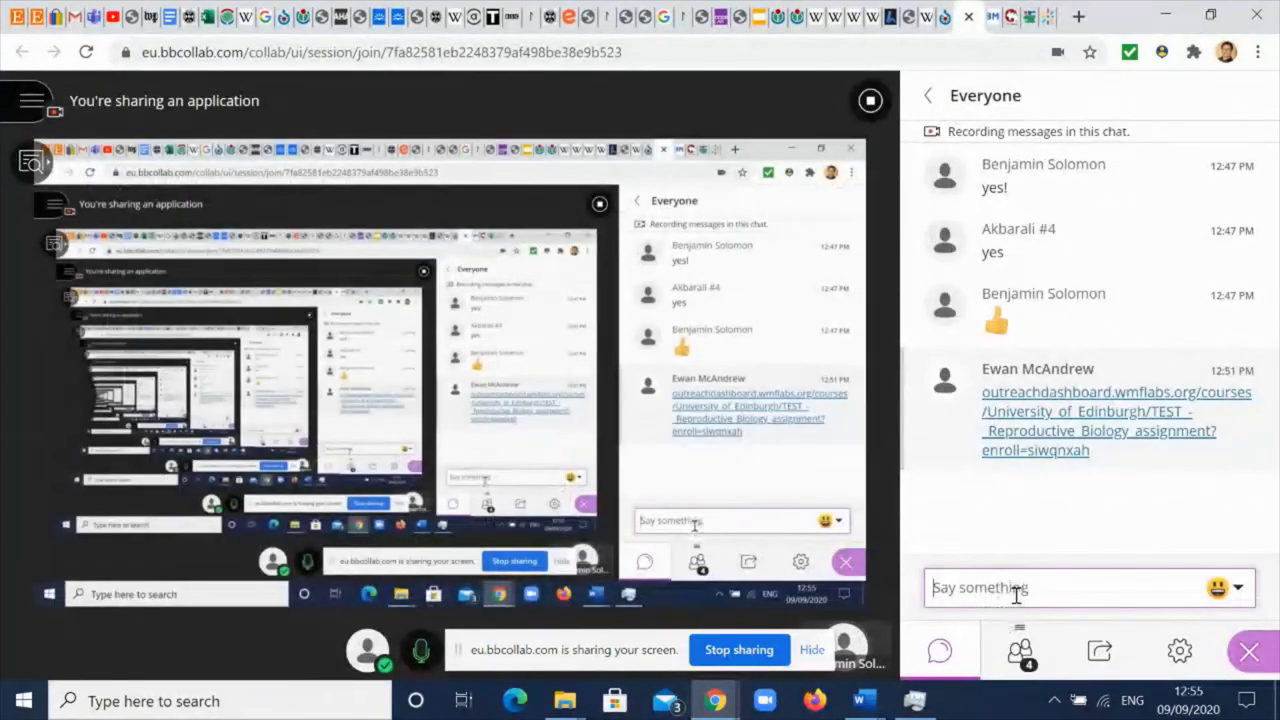
Post the presentation link in chat, share the Teaching with Wikipedia file, and stop application sharing
key(Return)
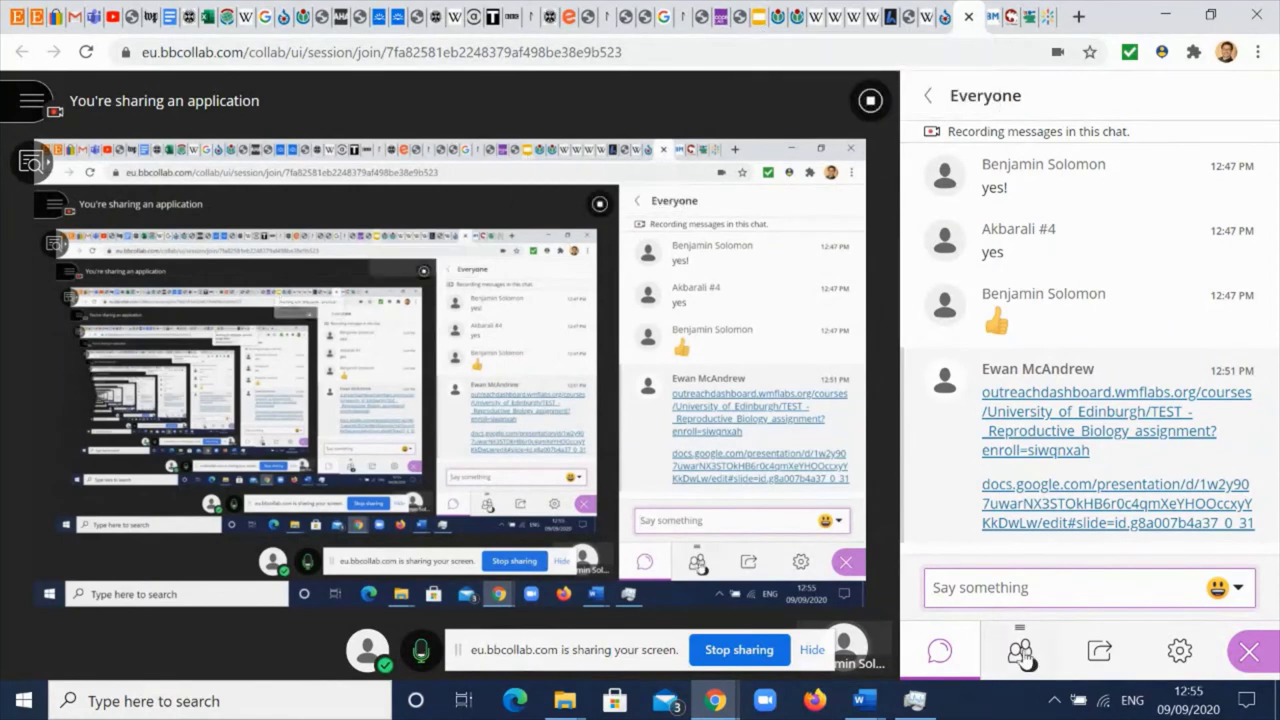
click(1100, 651)
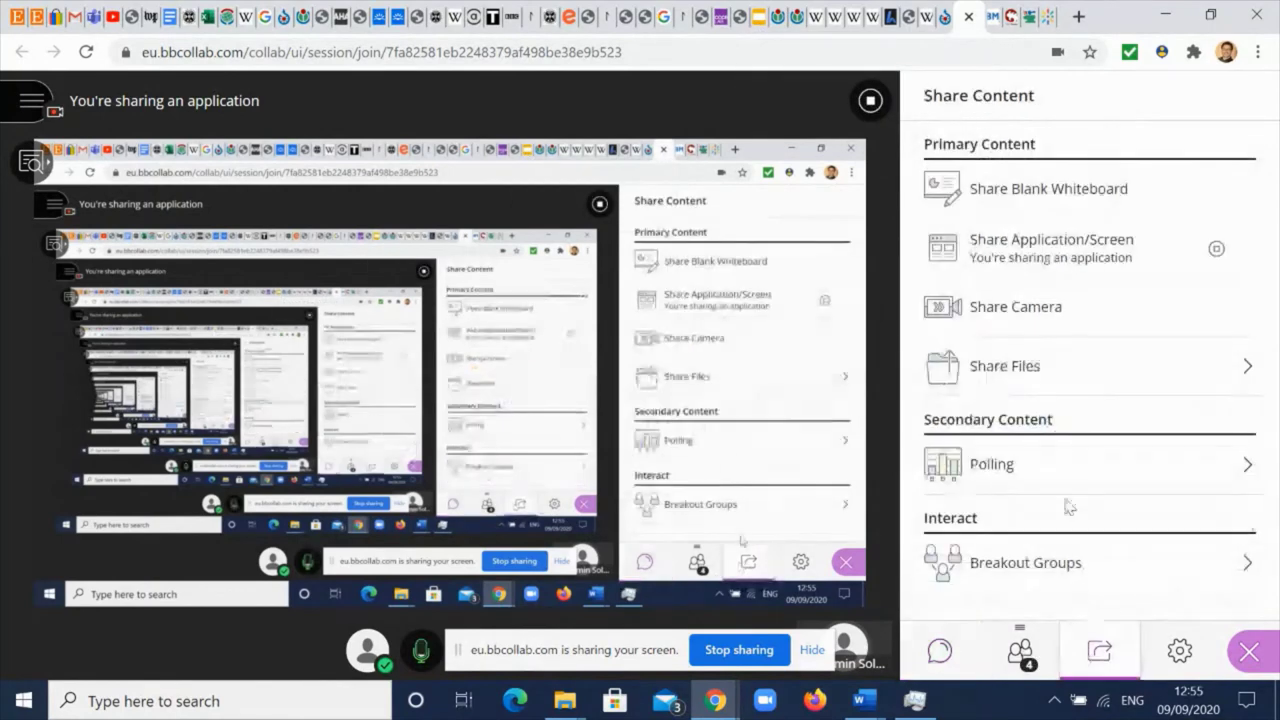
click(1157, 368)
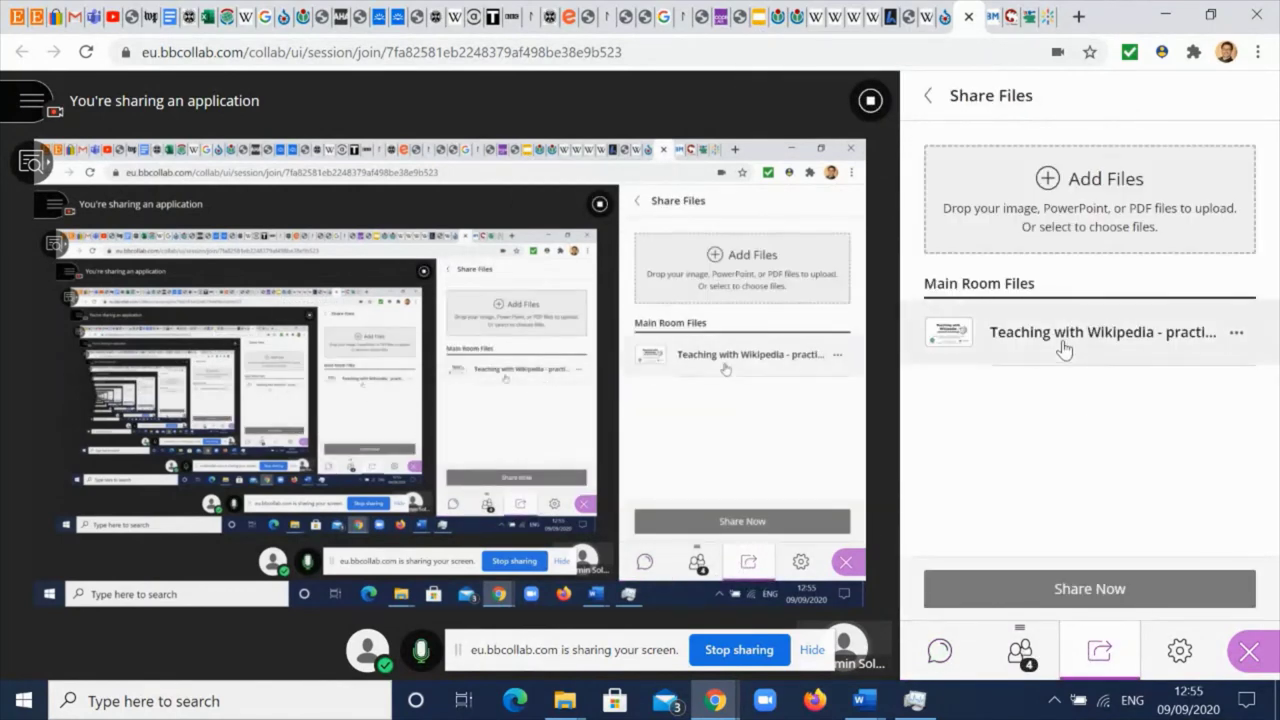
click(1063, 345)
click(1006, 588)
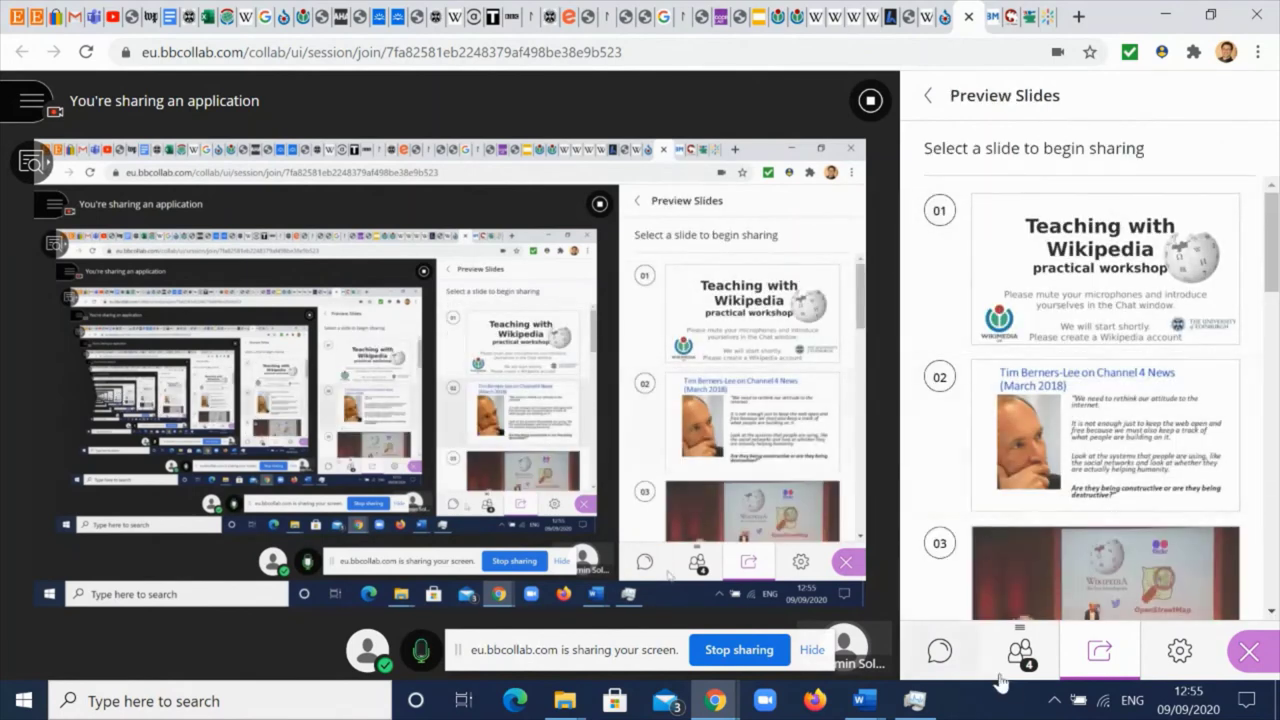
click(869, 102)
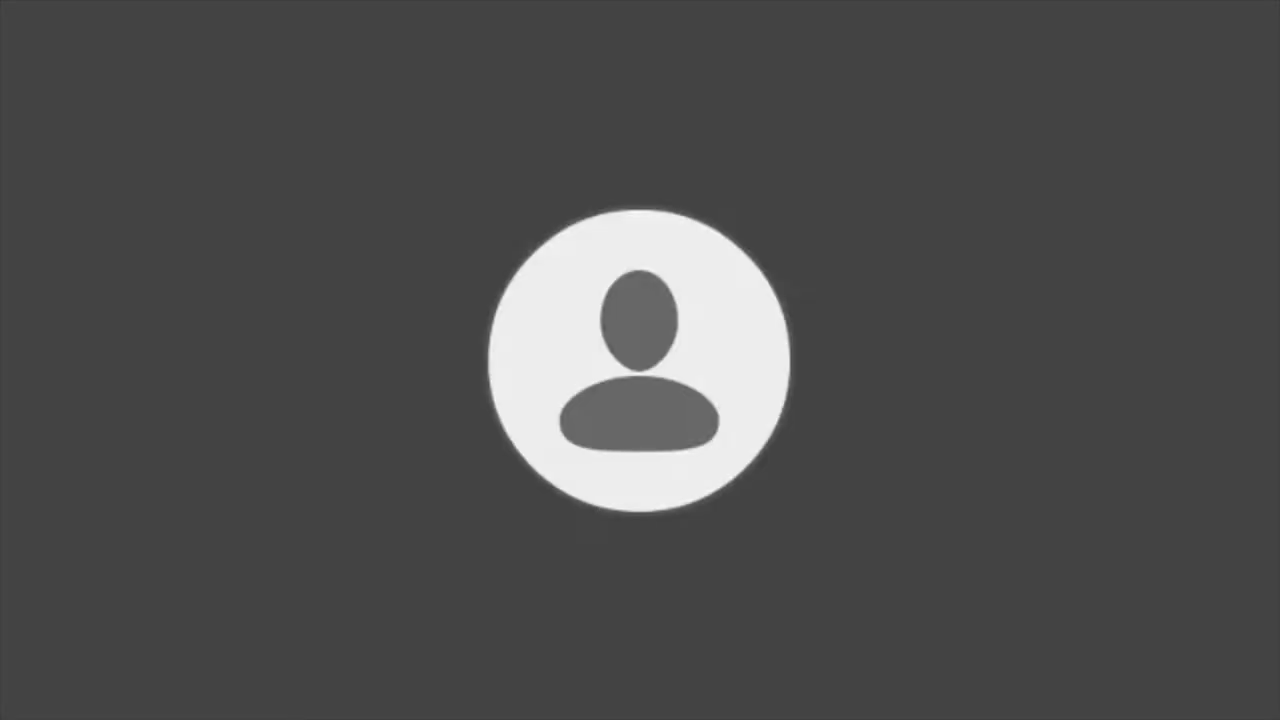
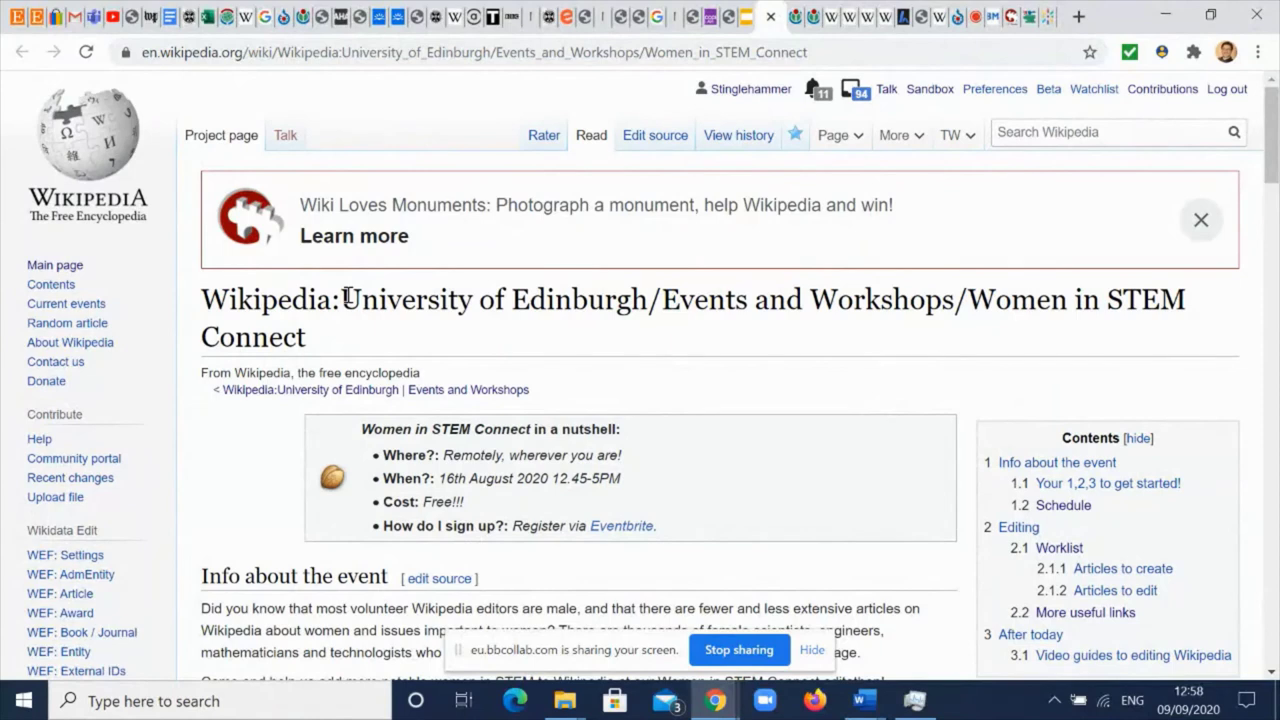
Highlight the 'Wikipedia:' title prefix, scroll to the Worklist section, and open the worklist spreadsheet
drag(345, 297, 207, 298)
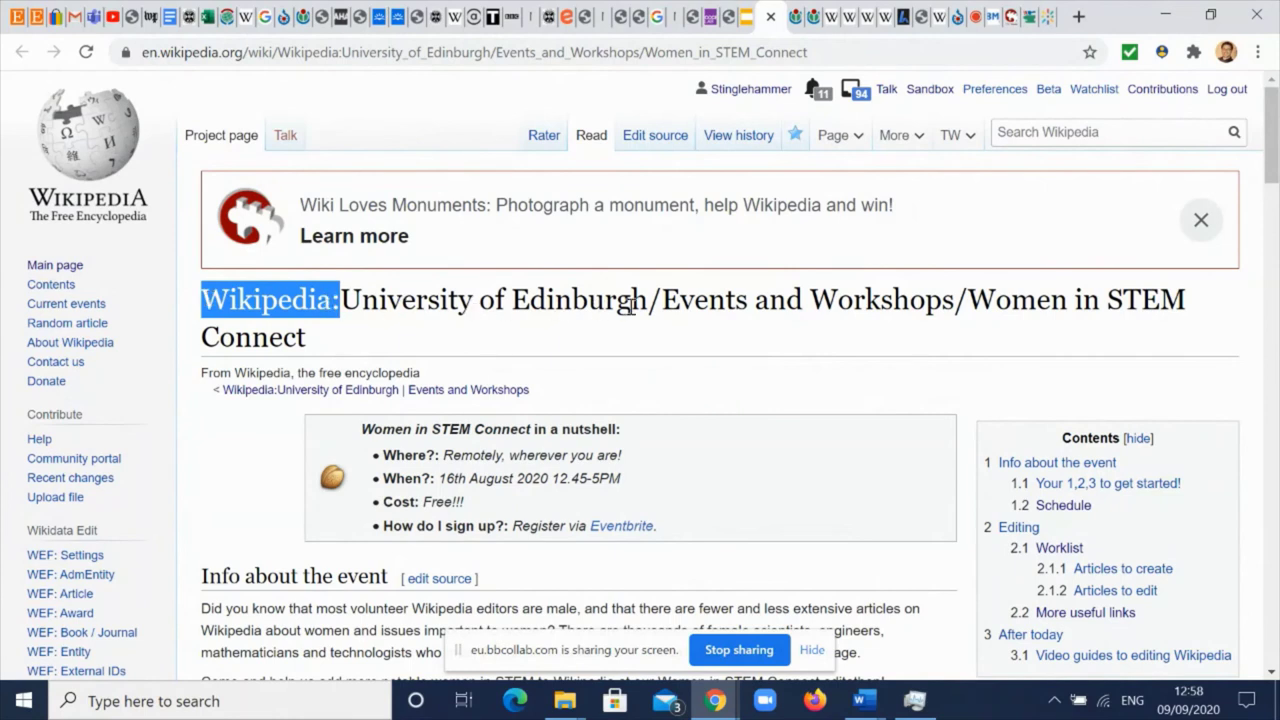
drag(1276, 178, 418, 150)
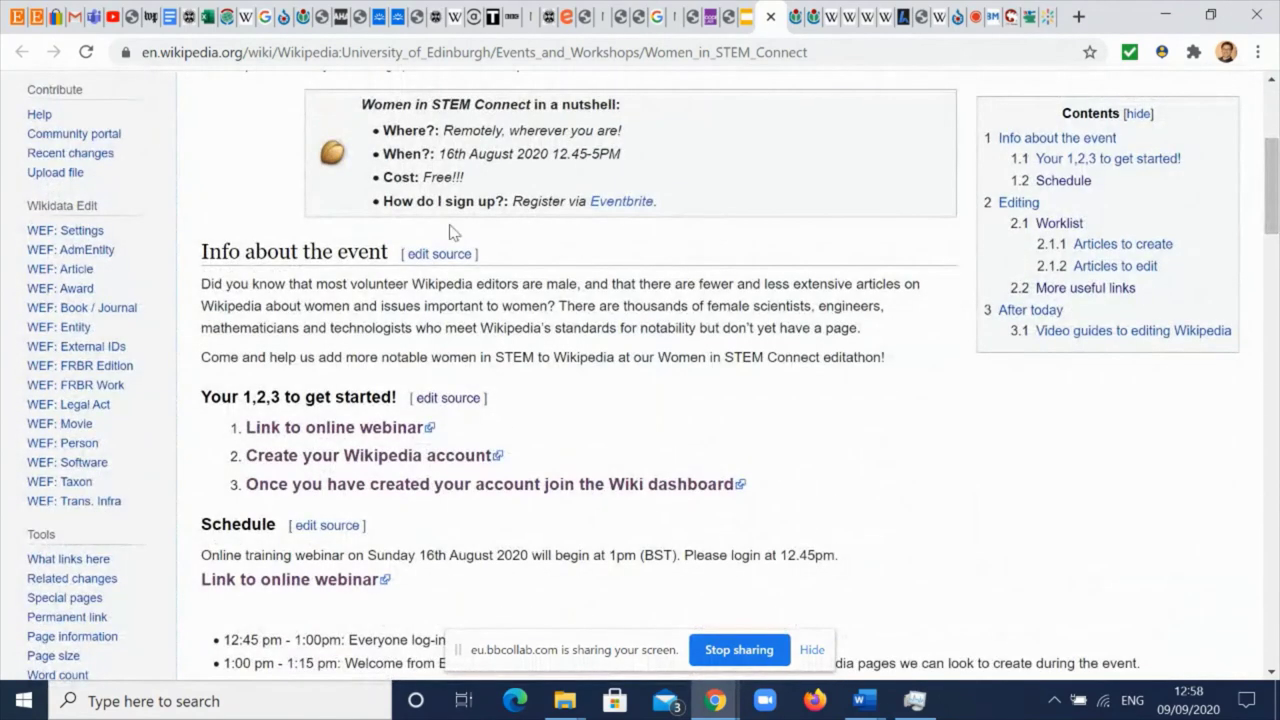
drag(1276, 238, 1275, 255)
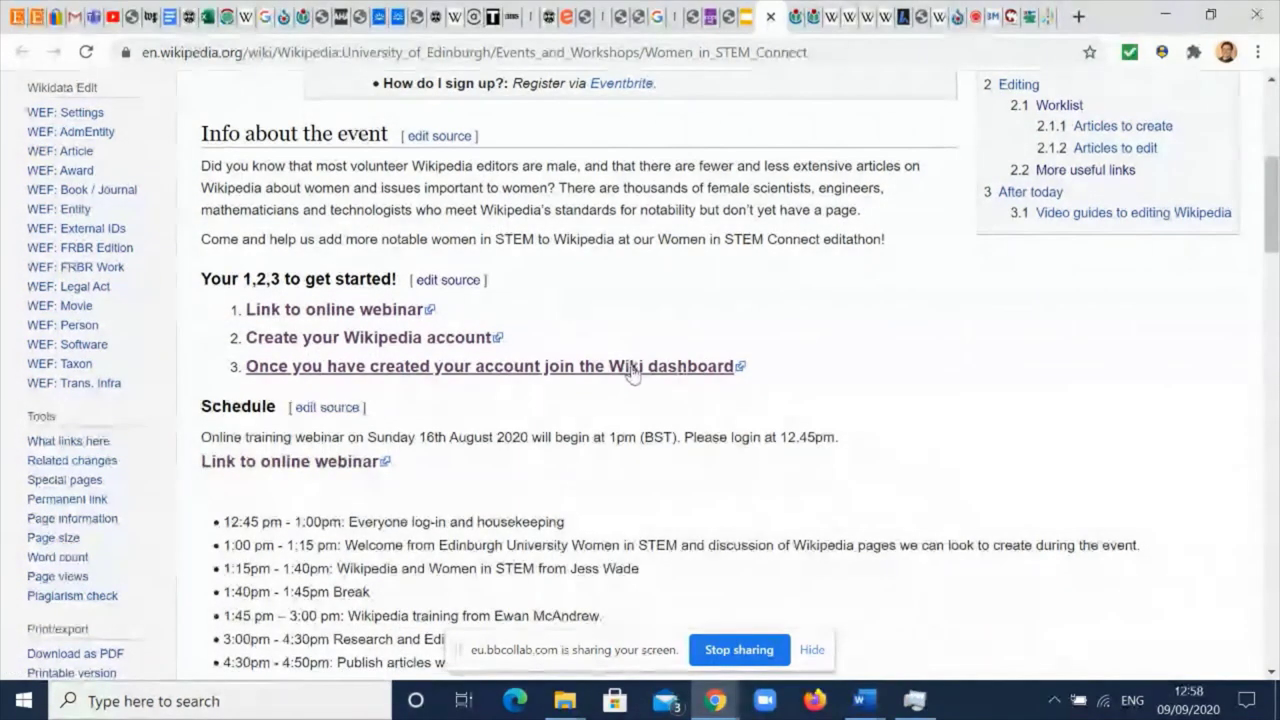
drag(1273, 248, 1273, 256)
scroll(640, 380, down, 2)
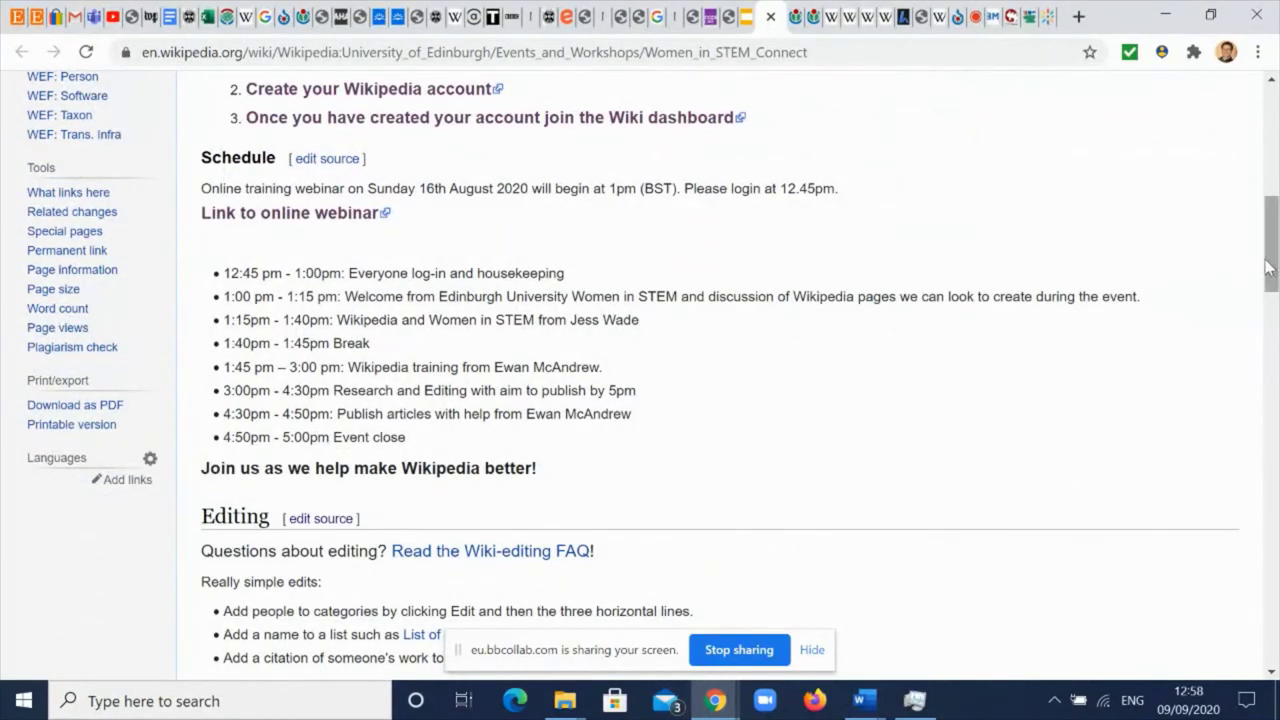
drag(1270, 268, 1273, 310)
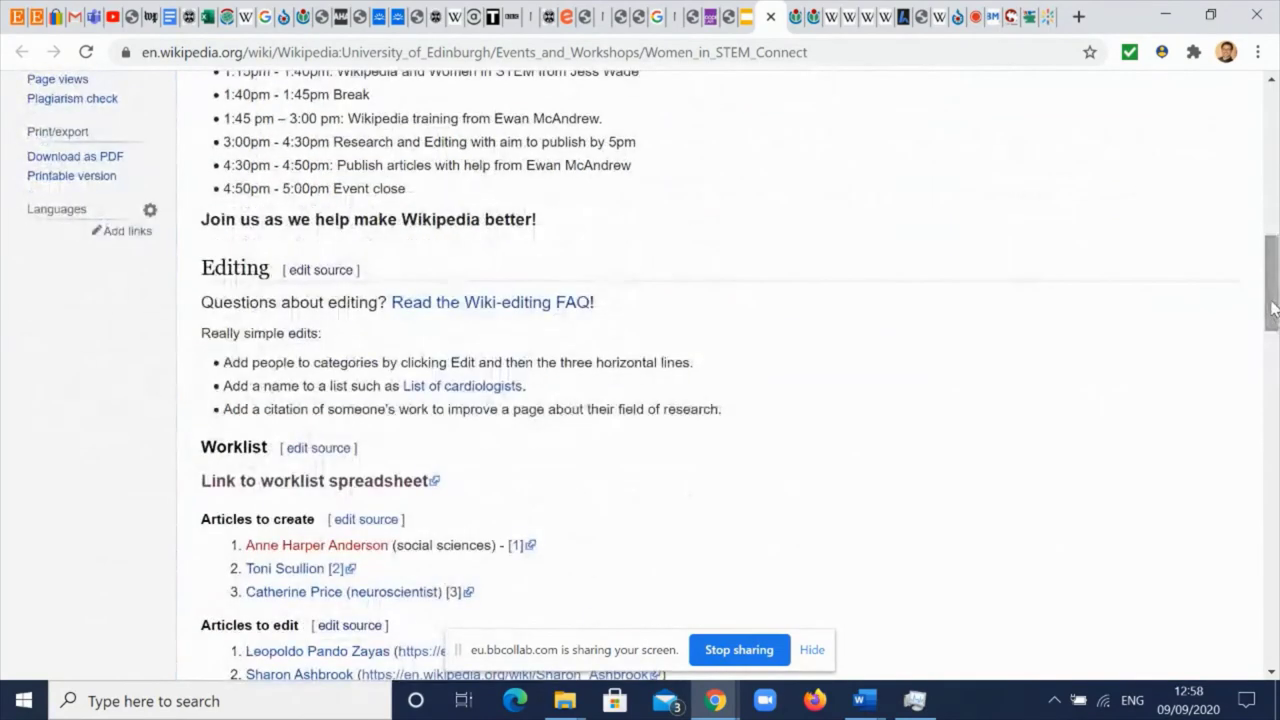
drag(1273, 310, 1273, 346)
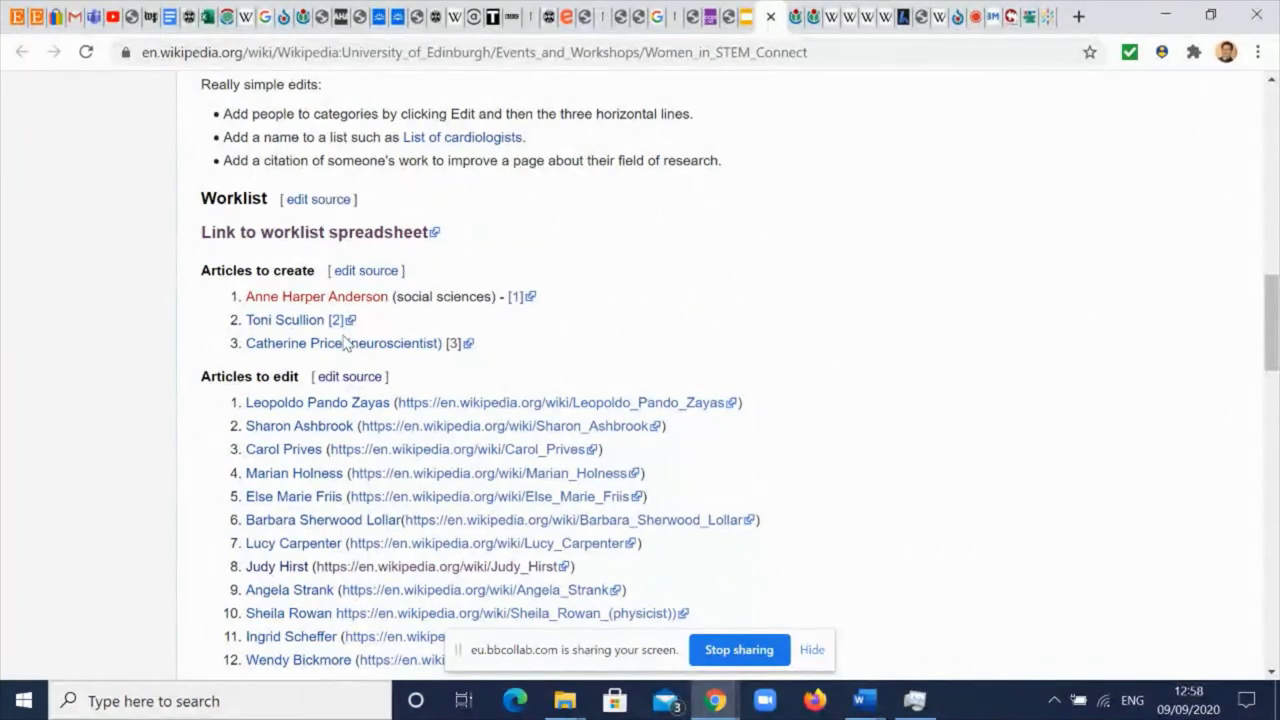
click(306, 236)
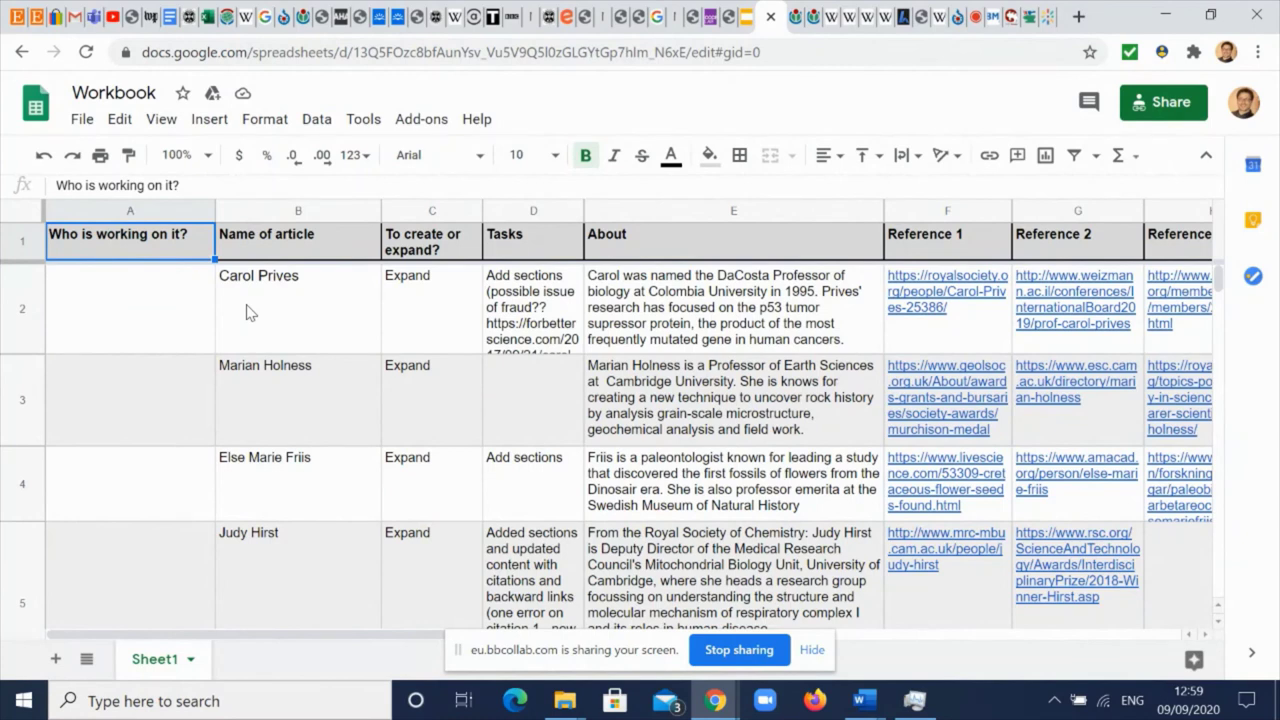
click(258, 312)
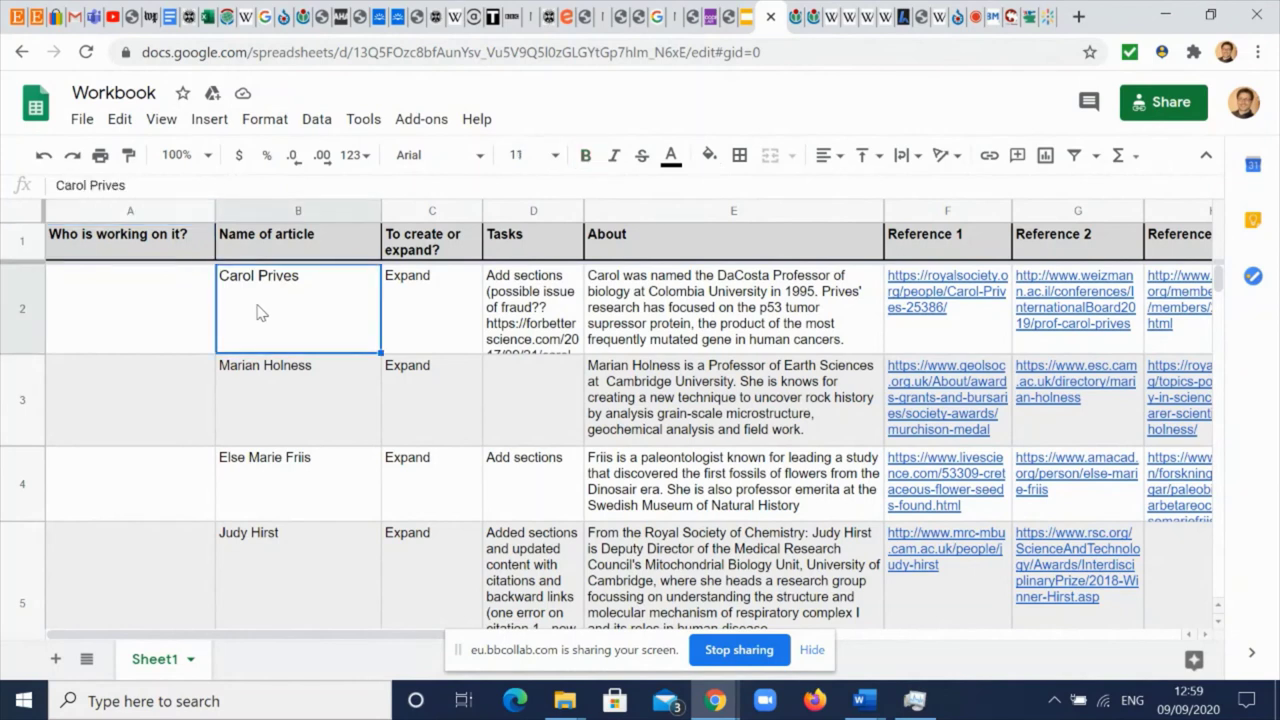
click(413, 308)
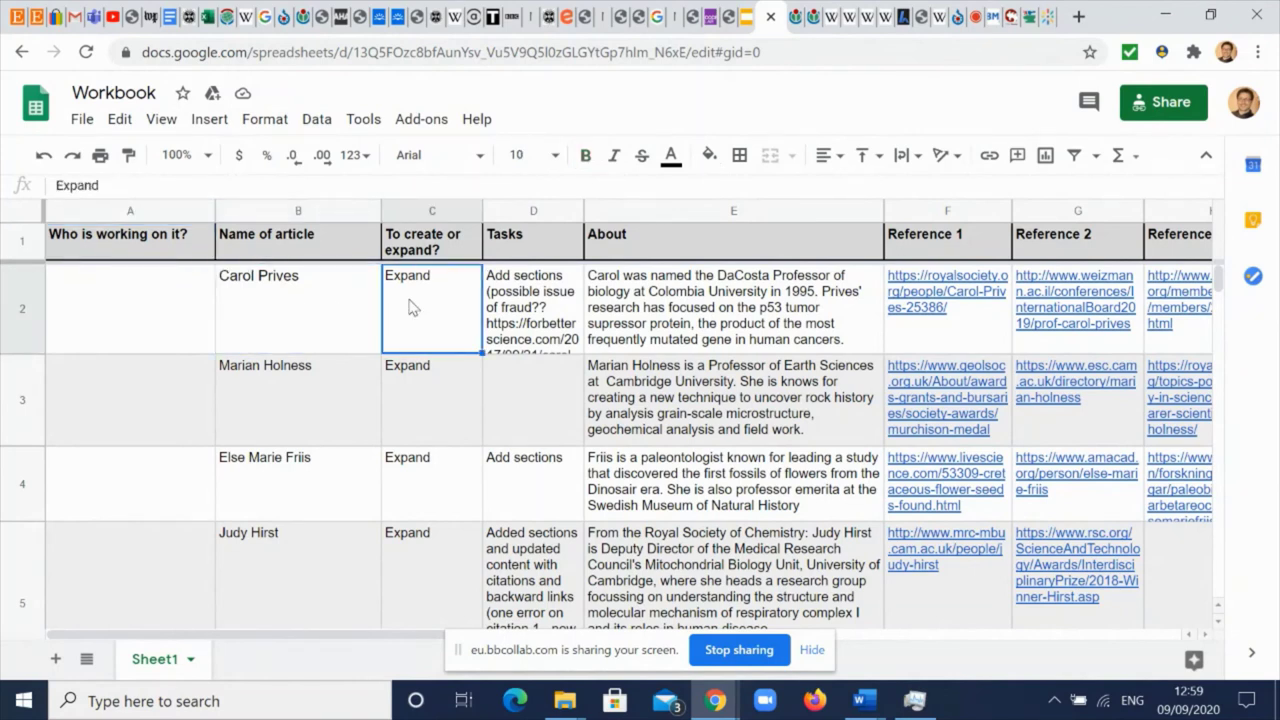
key(Right)
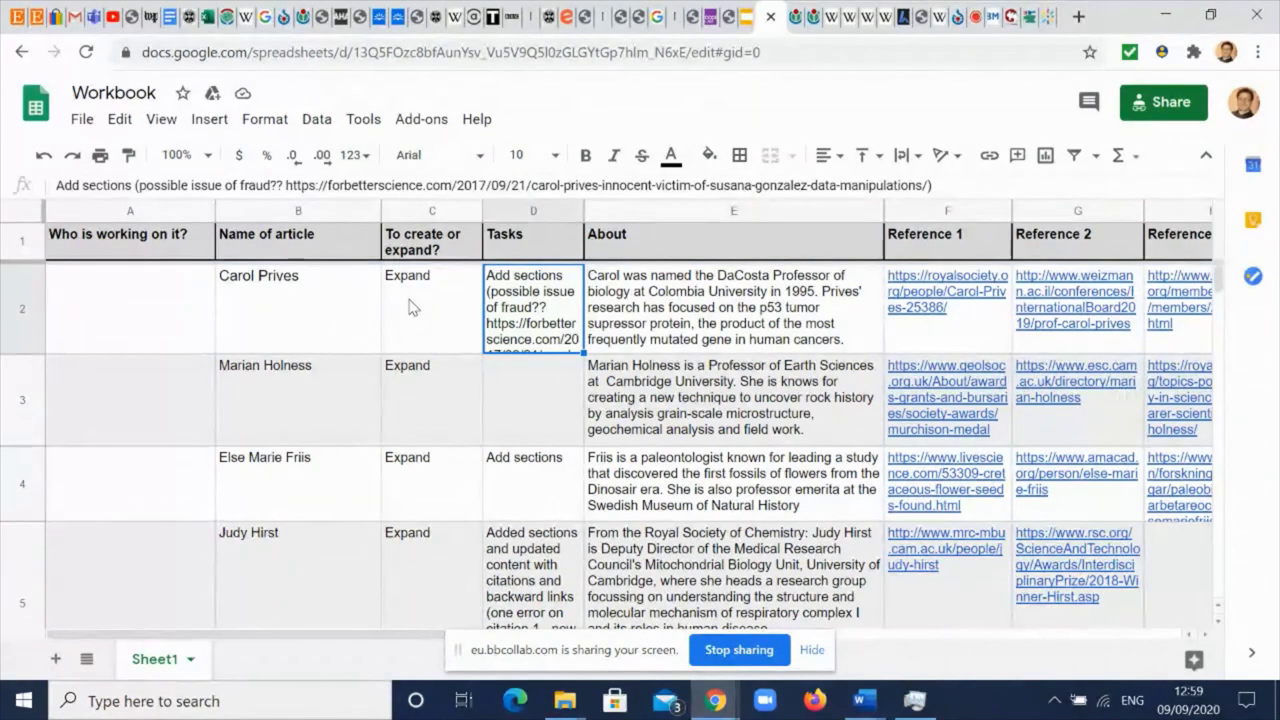
key(Right)
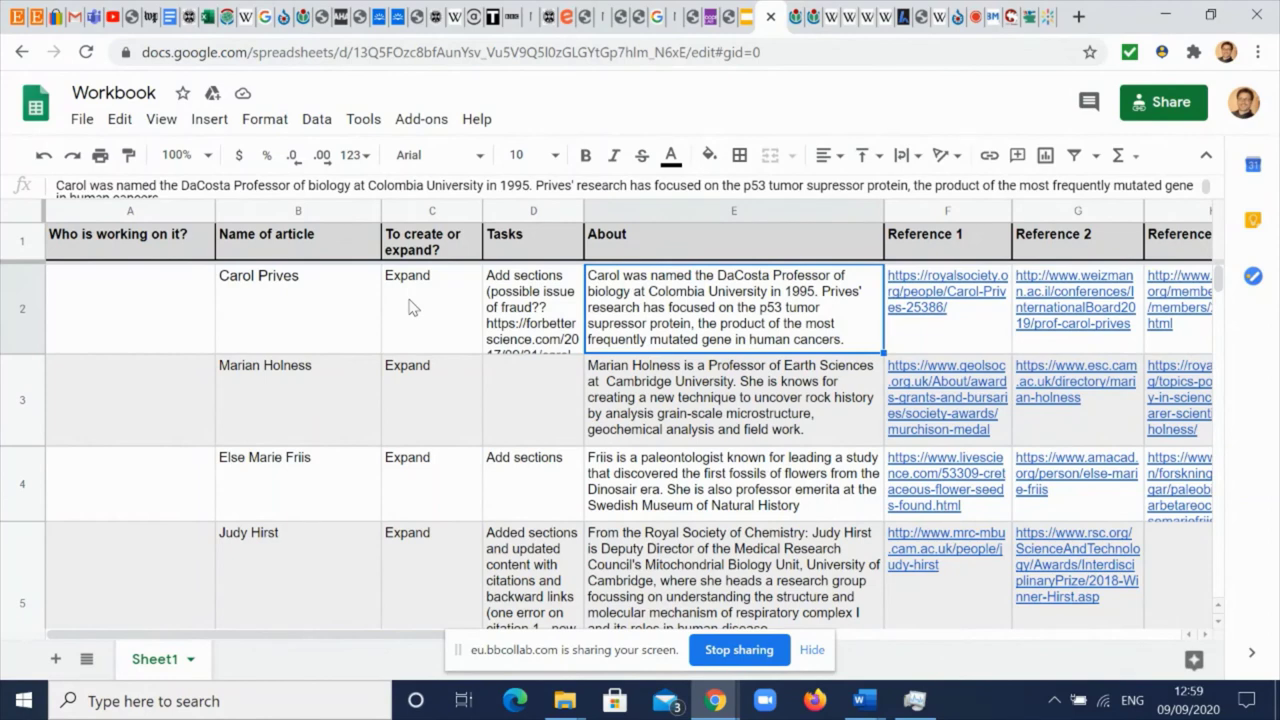
key(Tab)
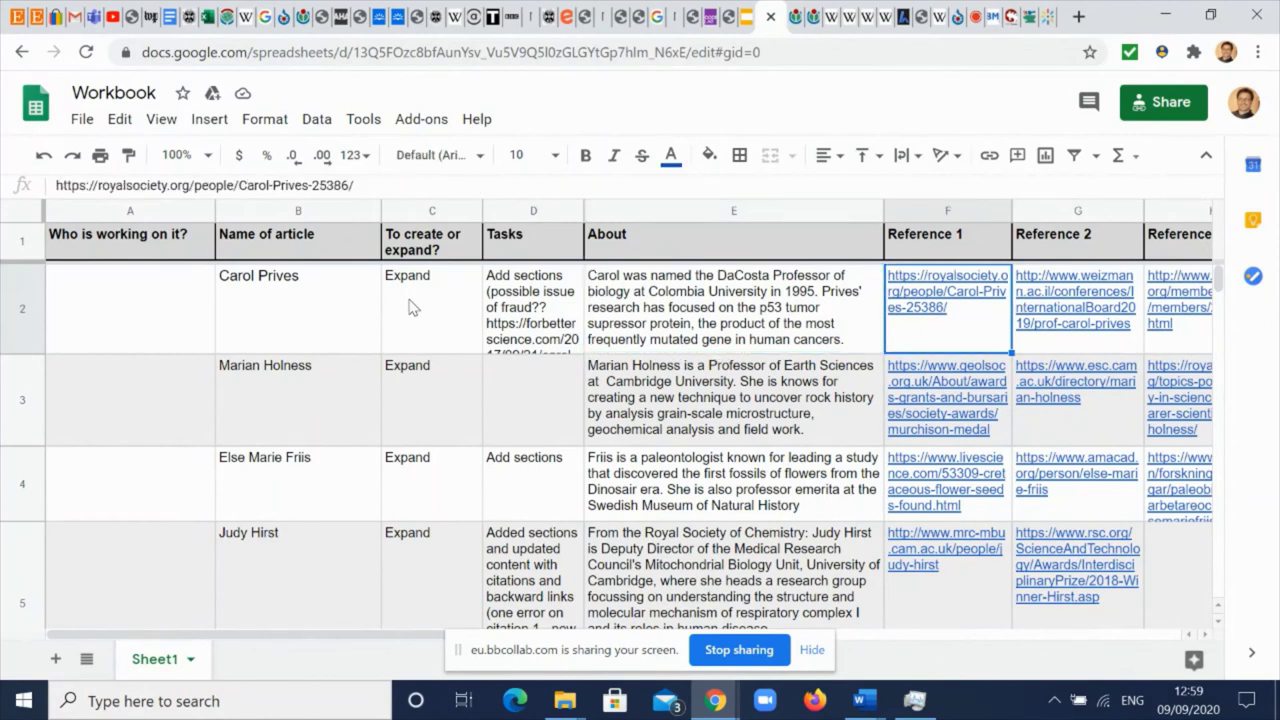
key(Tab)
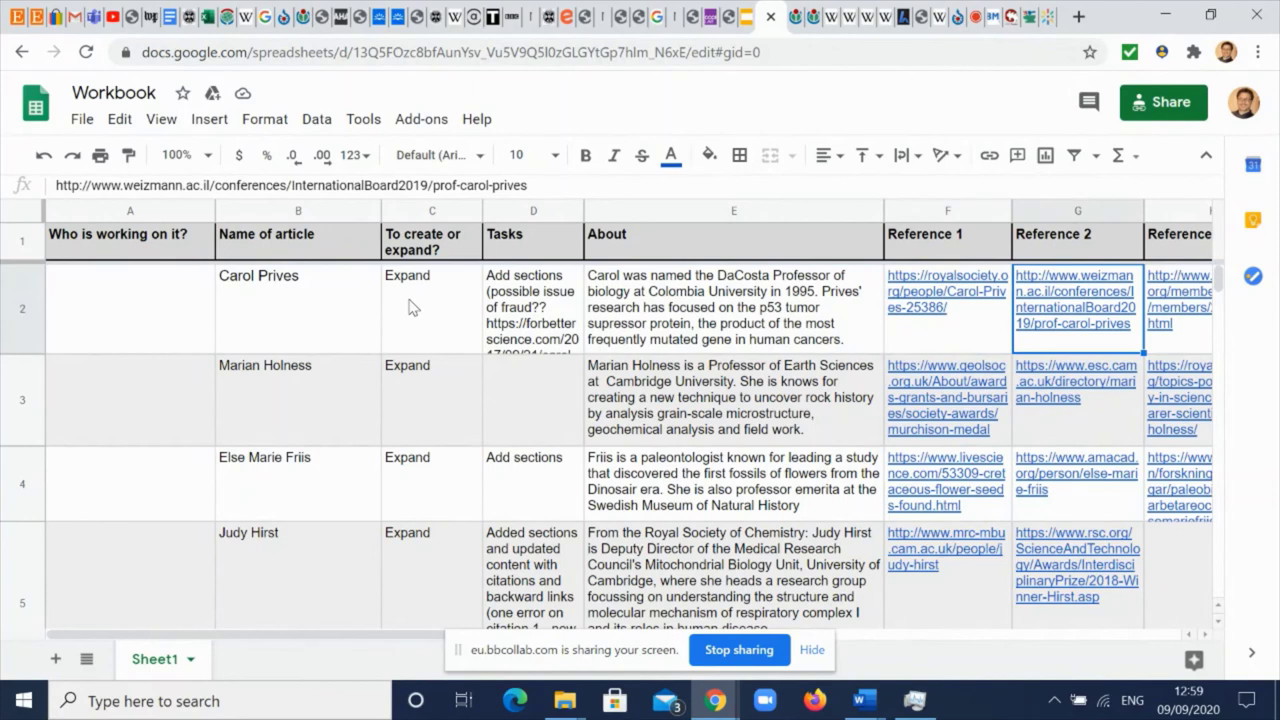
key(Tab)
key(Tab)
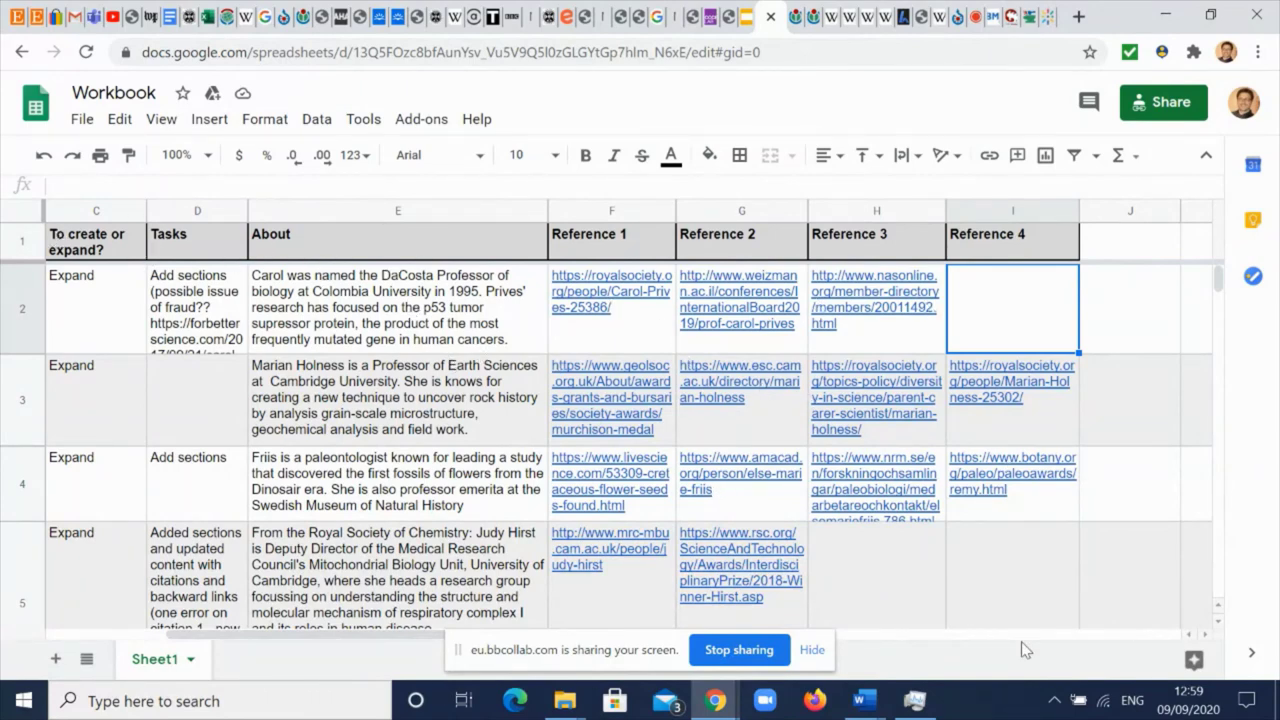
mouse_move(820, 505)
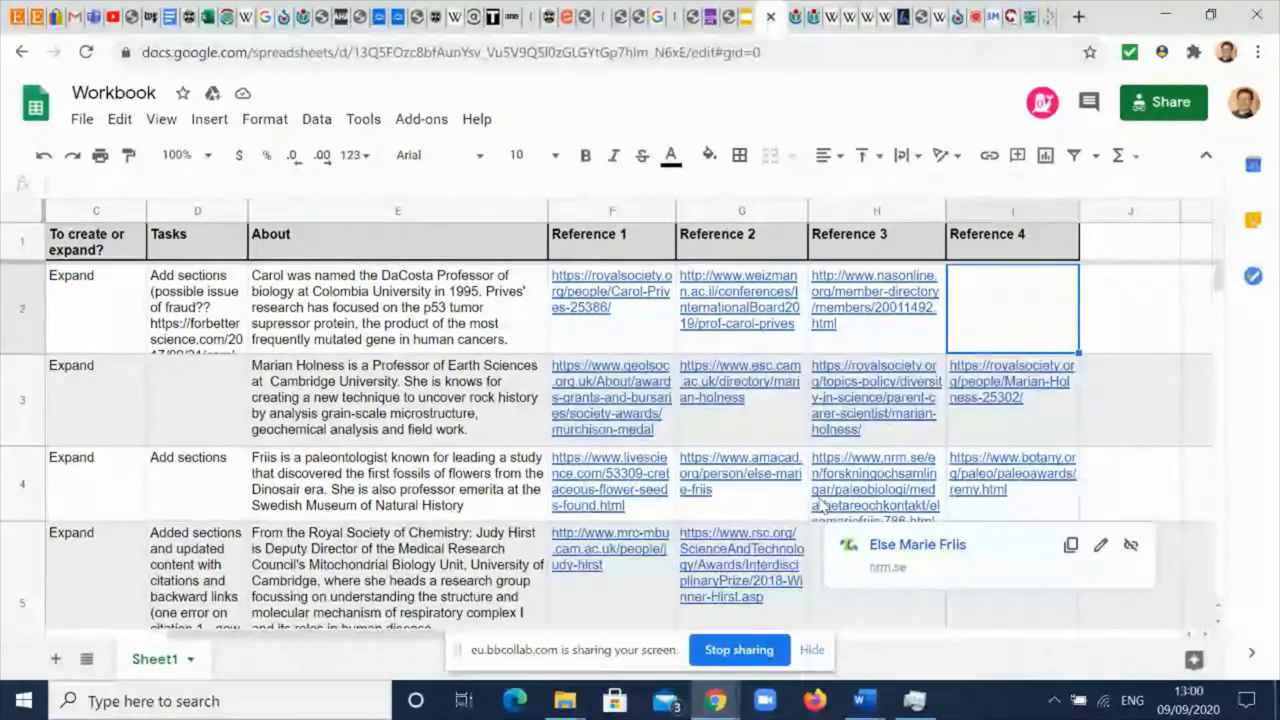
key(Left)
key(Left)
key(Down)
key(Down)
key(Down)
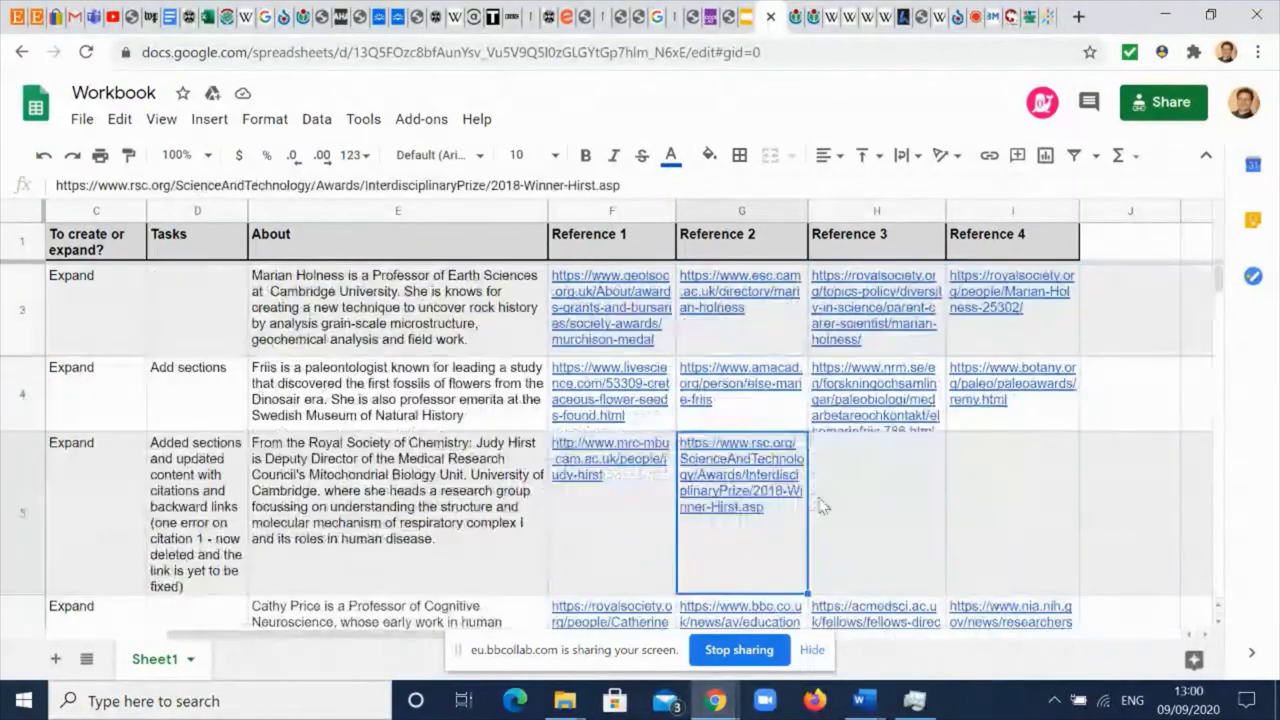
key(Left)
key(Right)
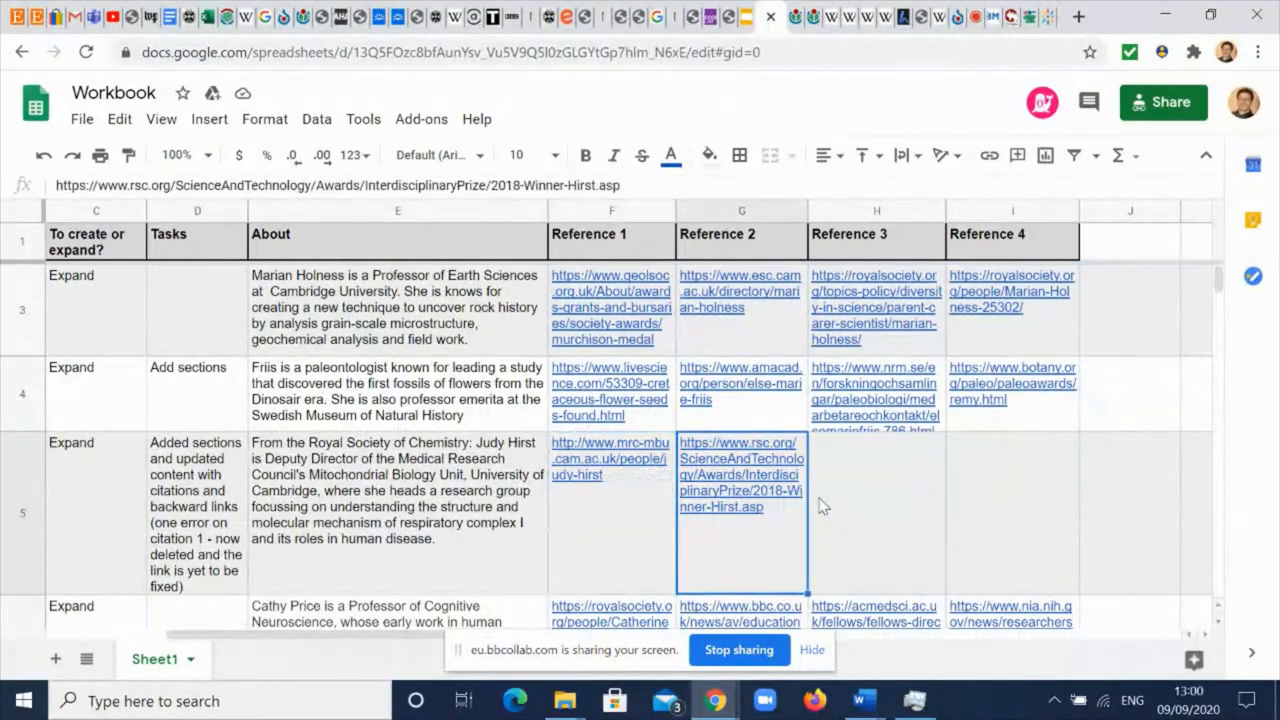
key(Left)
key(Down)
key(Down)
key(Down)
key(Down)
key(Down)
key(Down)
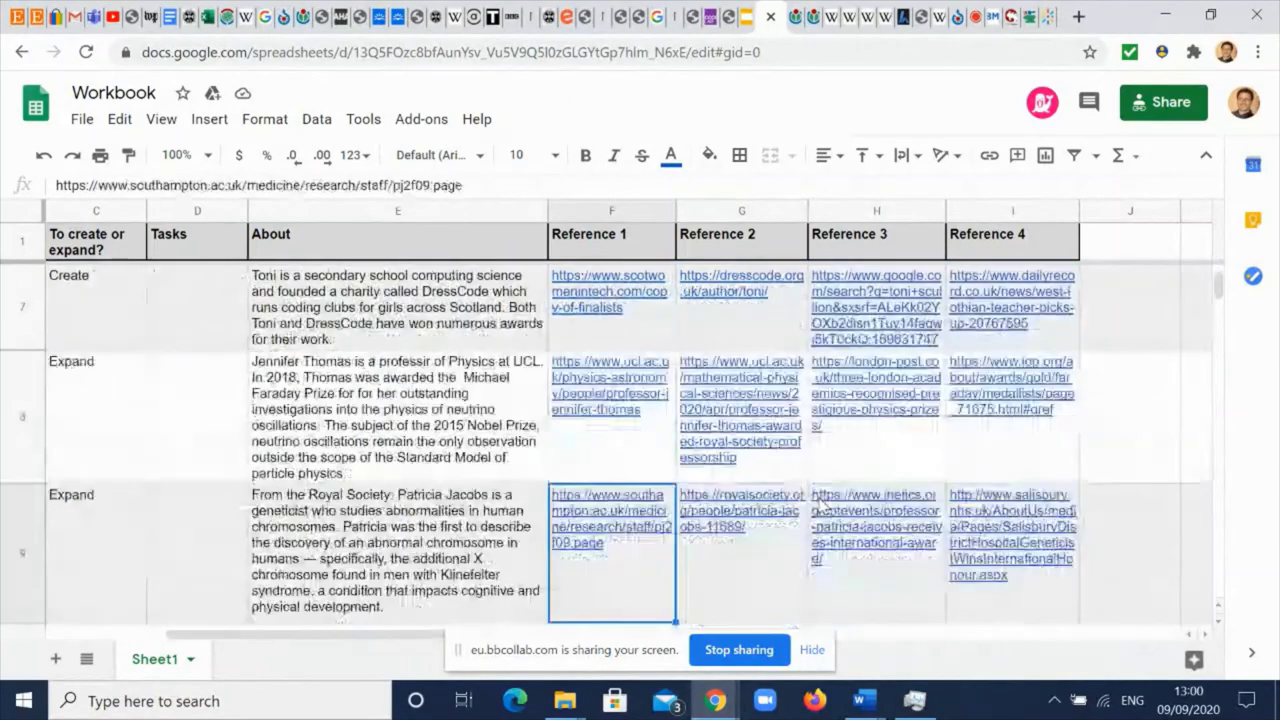
key(Down)
key(Down)
key(Down)
key(Down)
key(Down)
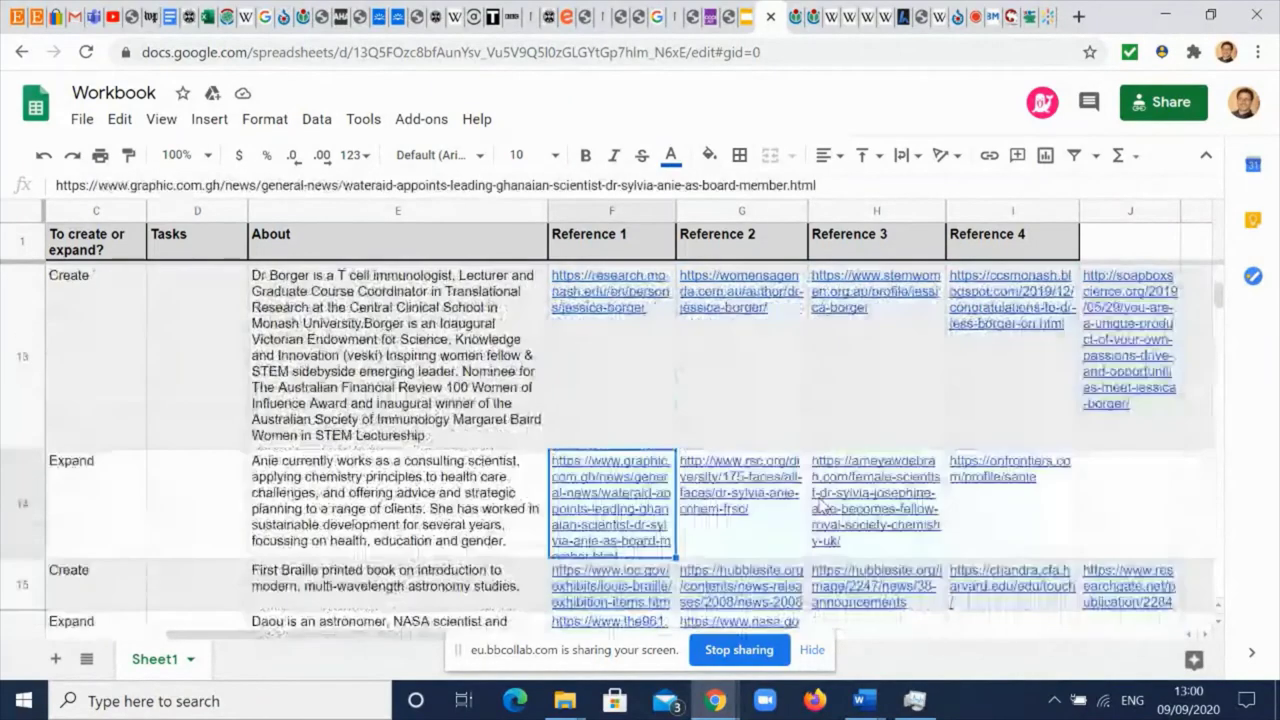
key(Down)
key(Left)
key(Left)
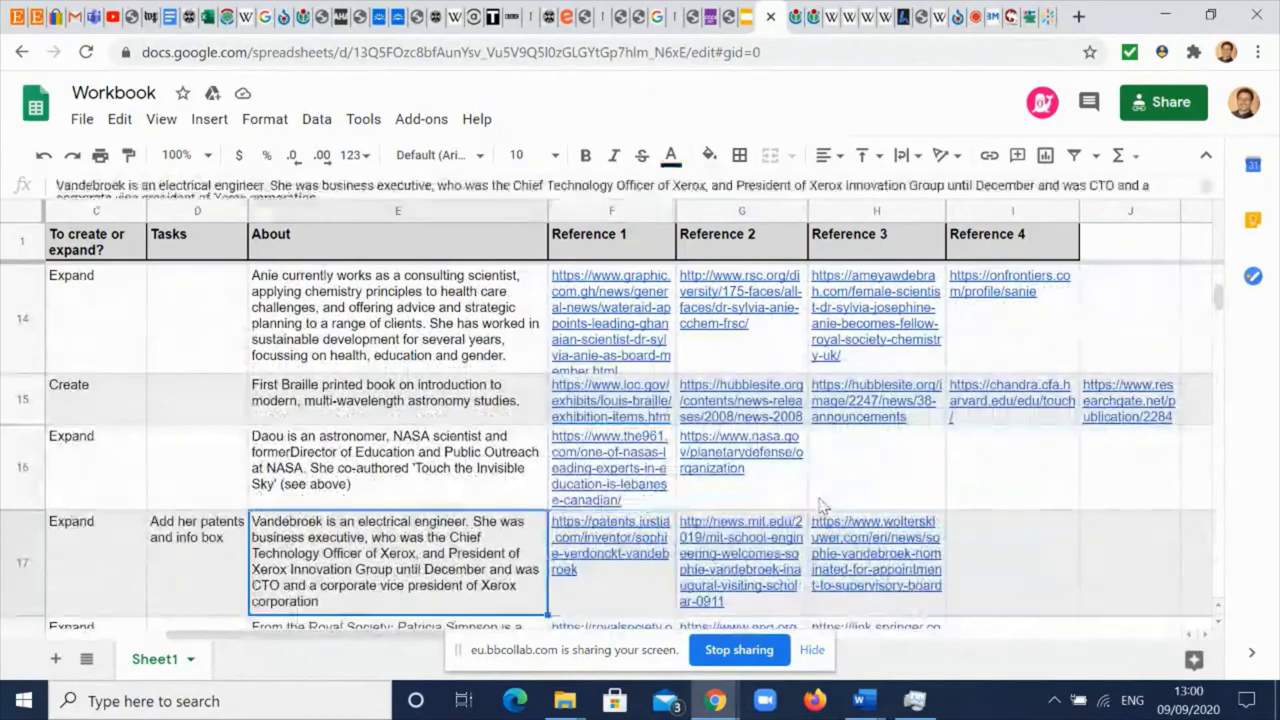
key(Left)
key(Left)
key(Left)
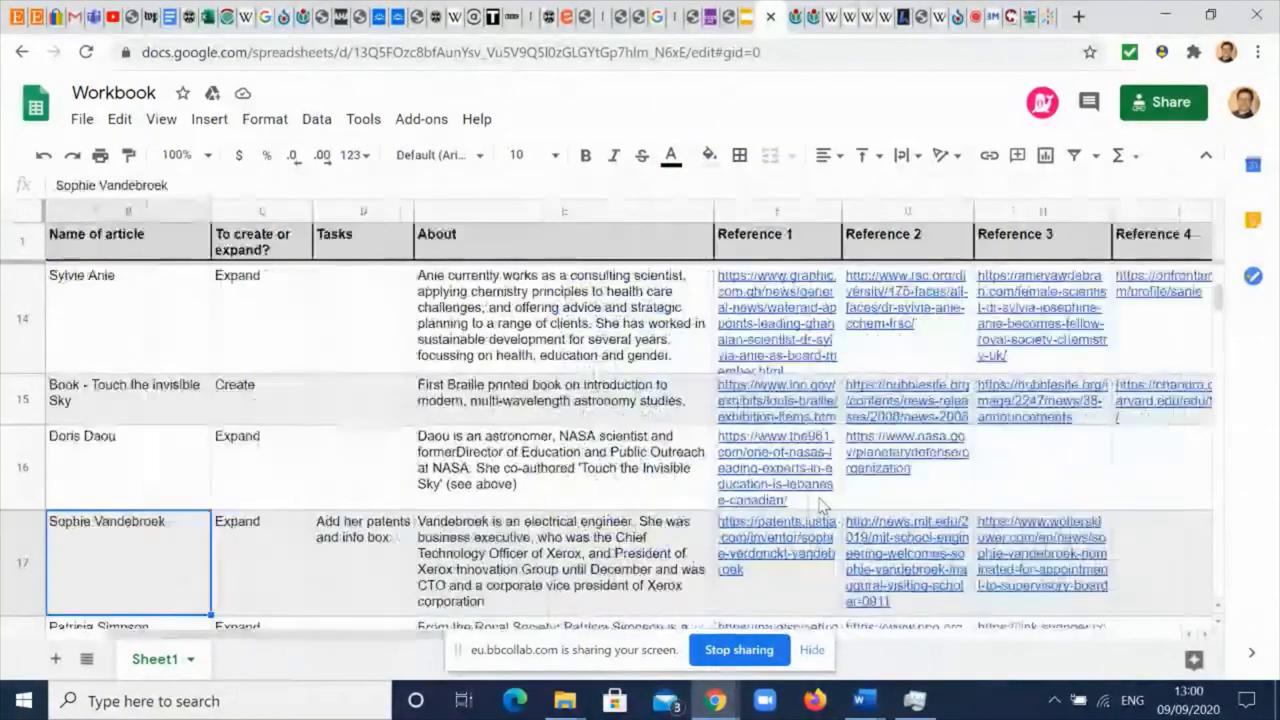
key(Up)
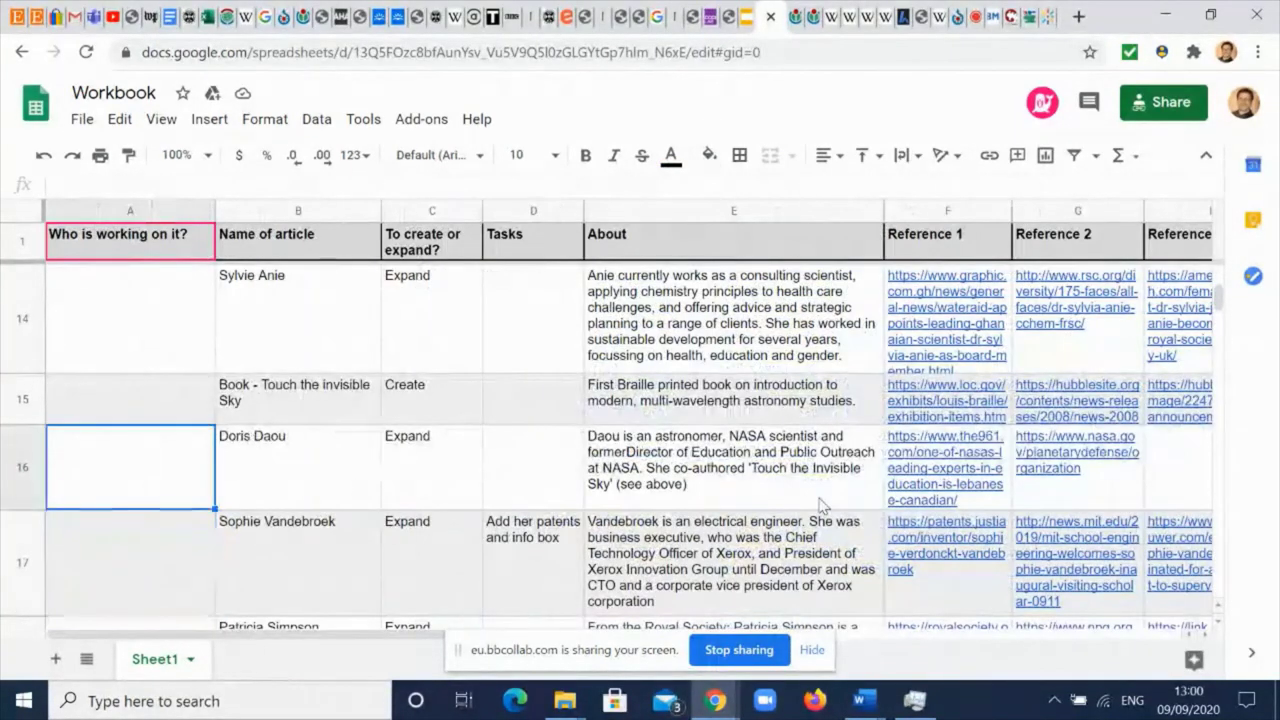
key(Up)
key(Up)
key(Right)
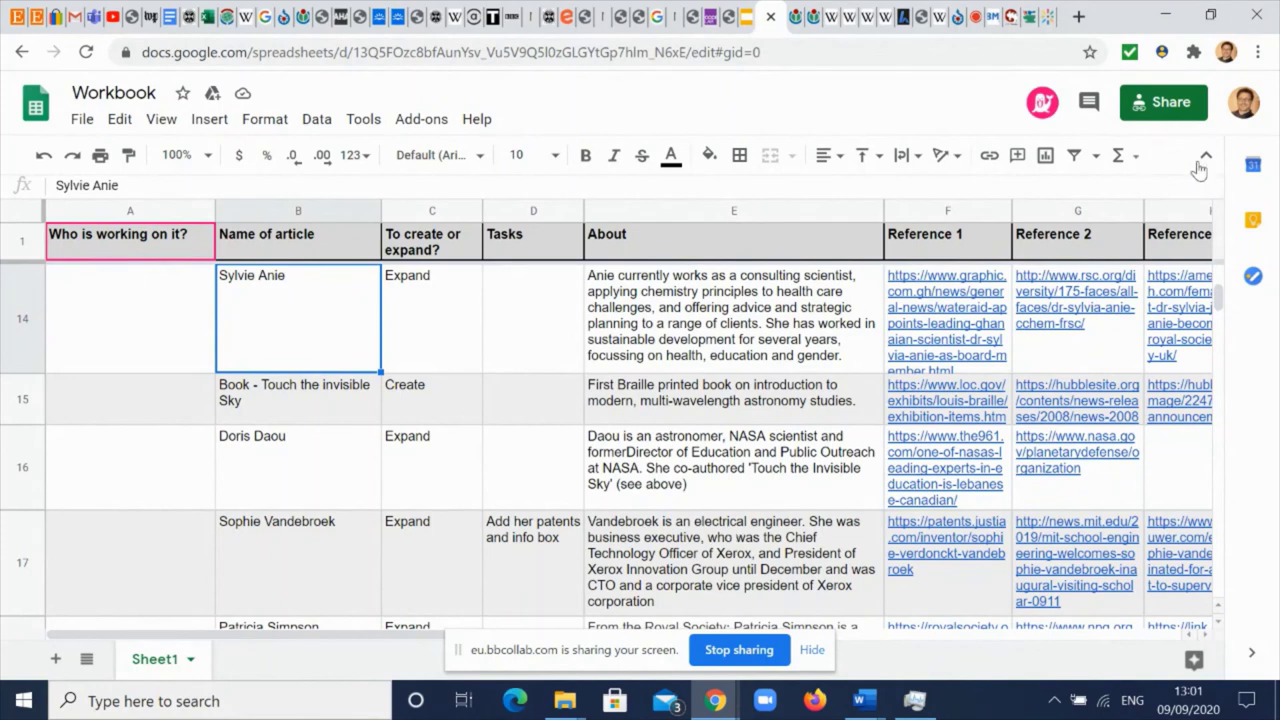
From the Activity 2 slide, follow the 'Google Doc' link to the Women of Sport worklist
click(745, 30)
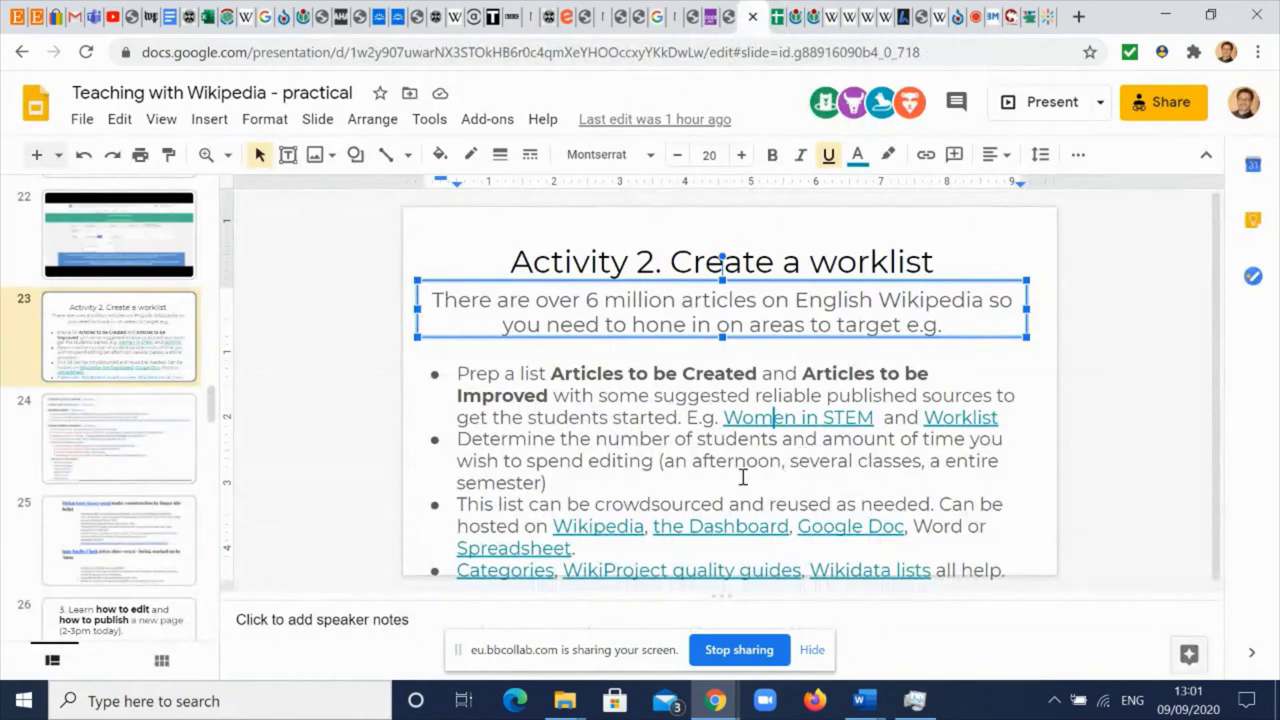
click(824, 532)
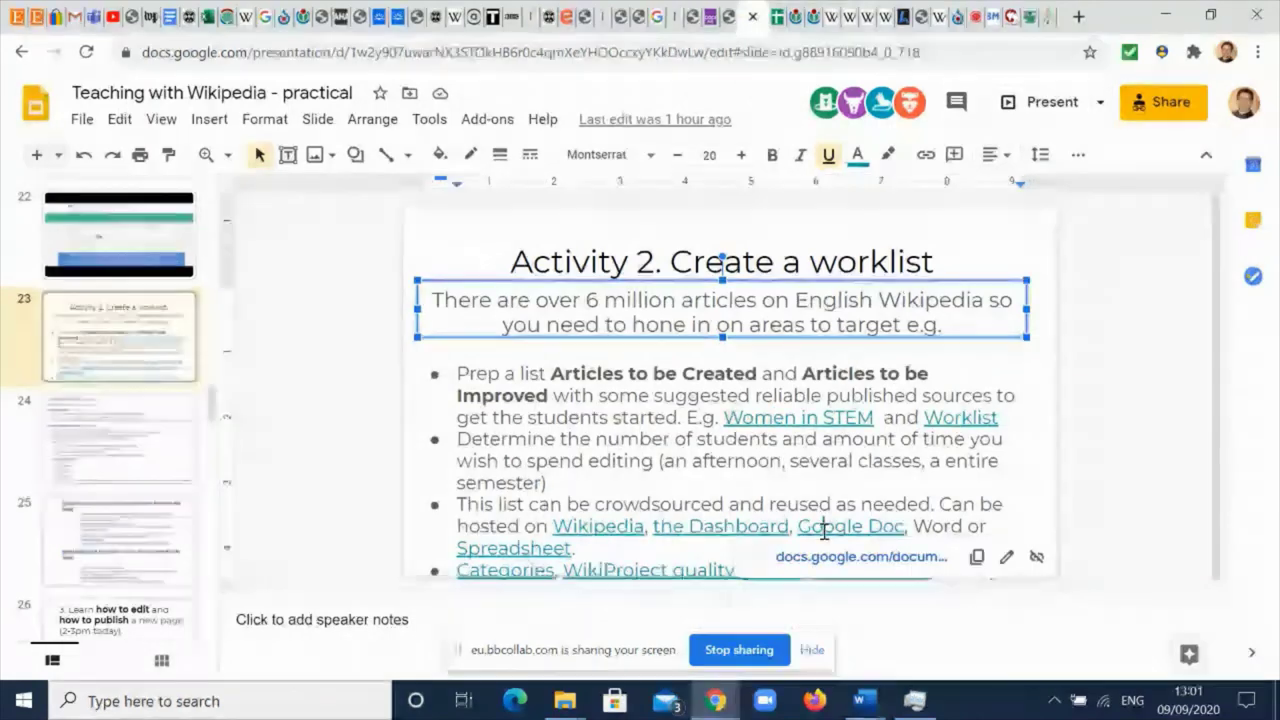
click(838, 560)
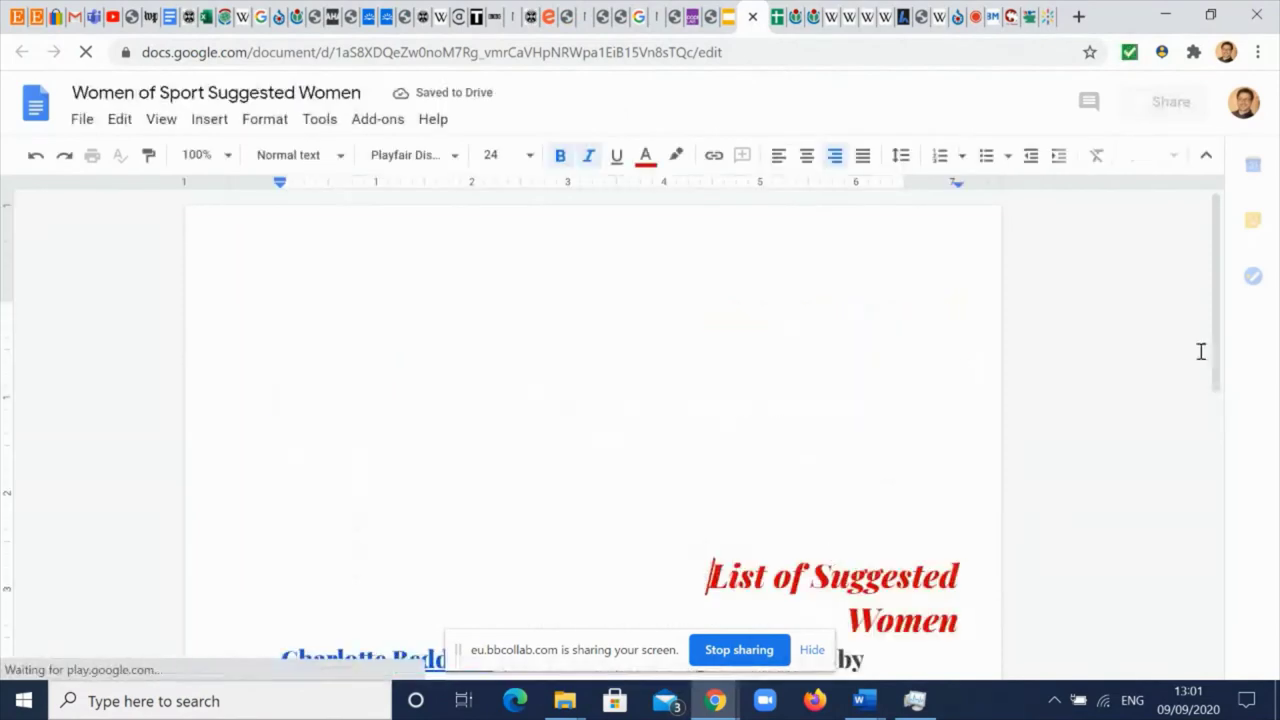
Scan the List of Suggested Women document, then return to the 'Create a worklist' slide
scroll(1220, 265, down, 3)
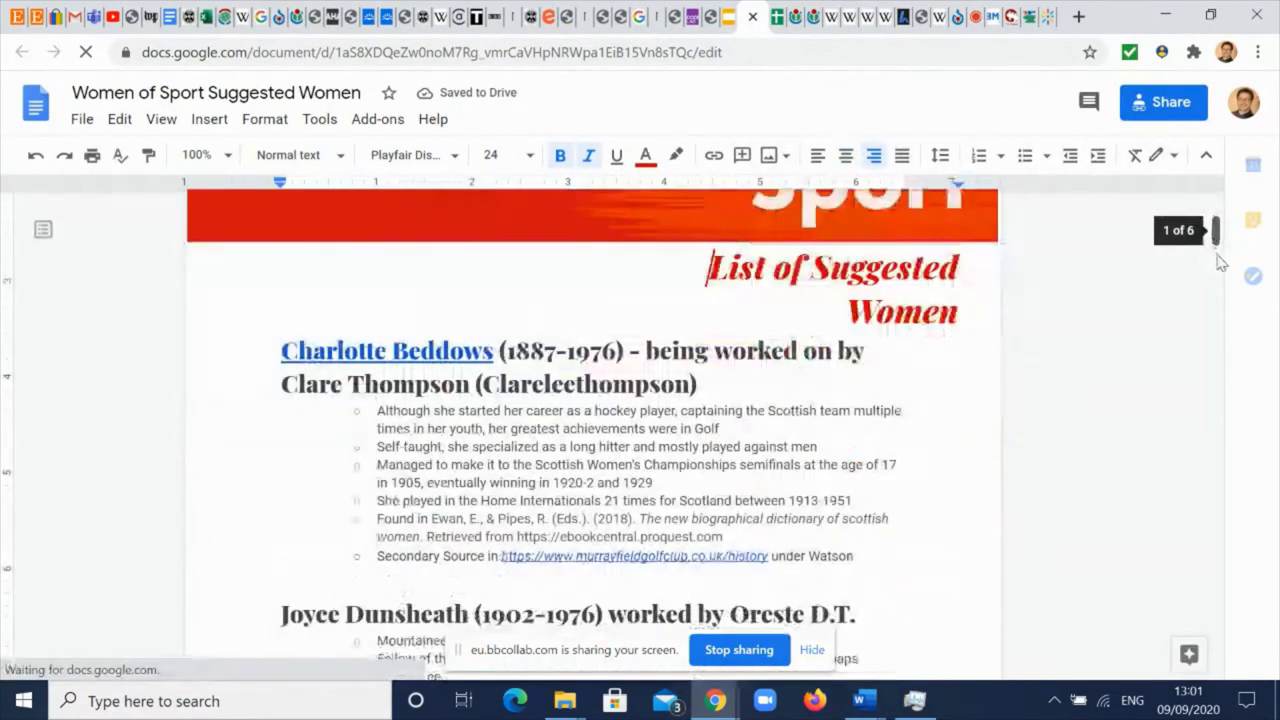
scroll(1220, 262, down, 1)
scroll(1220, 262, down, 1)
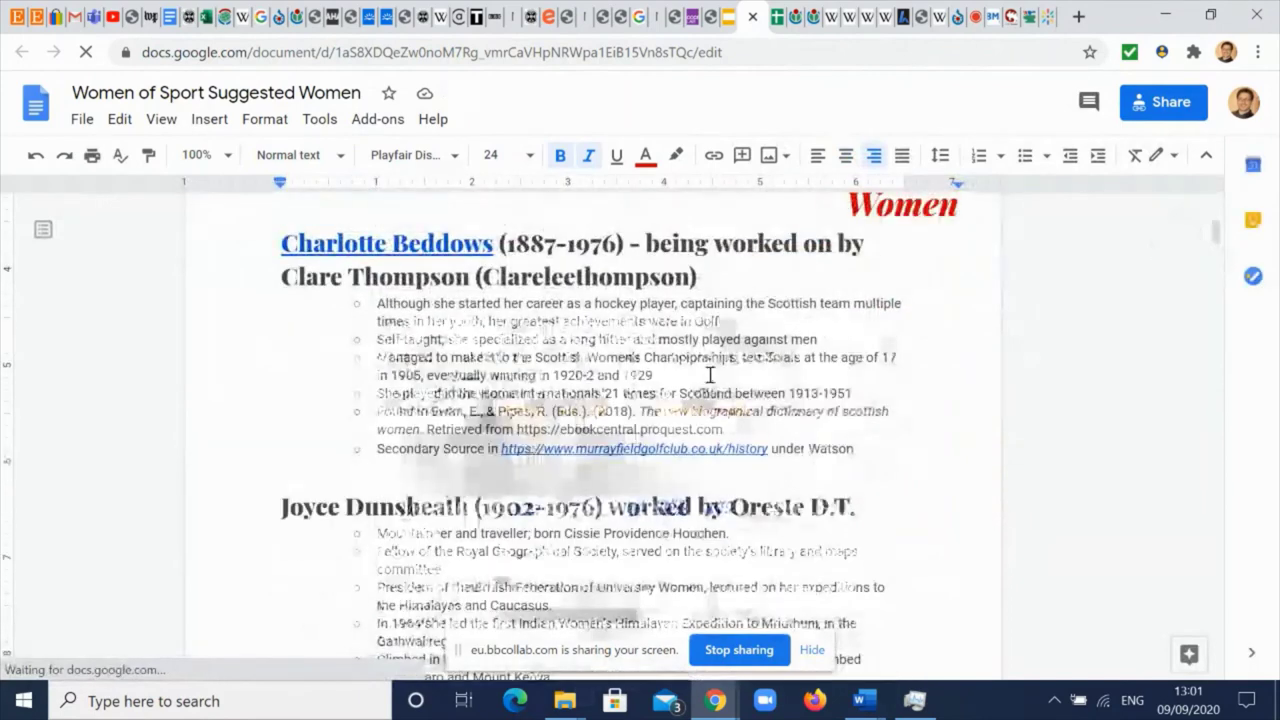
drag(1213, 229, 1217, 218)
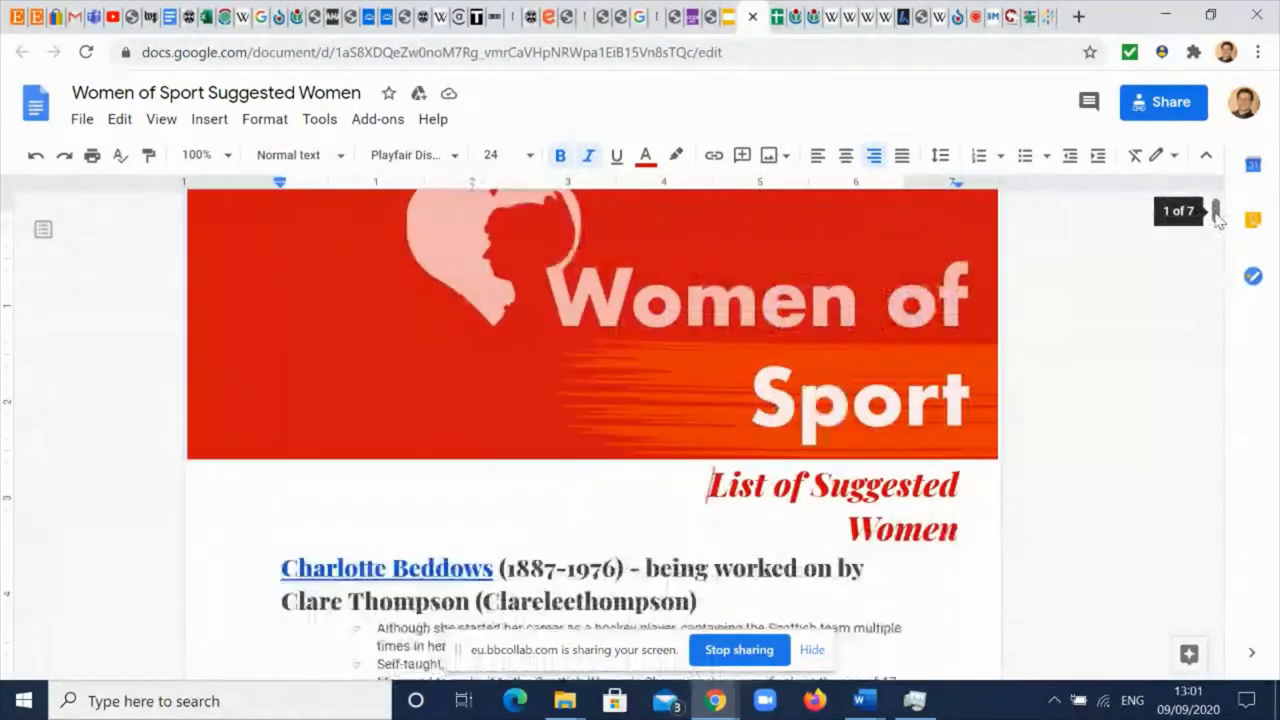
click(727, 24)
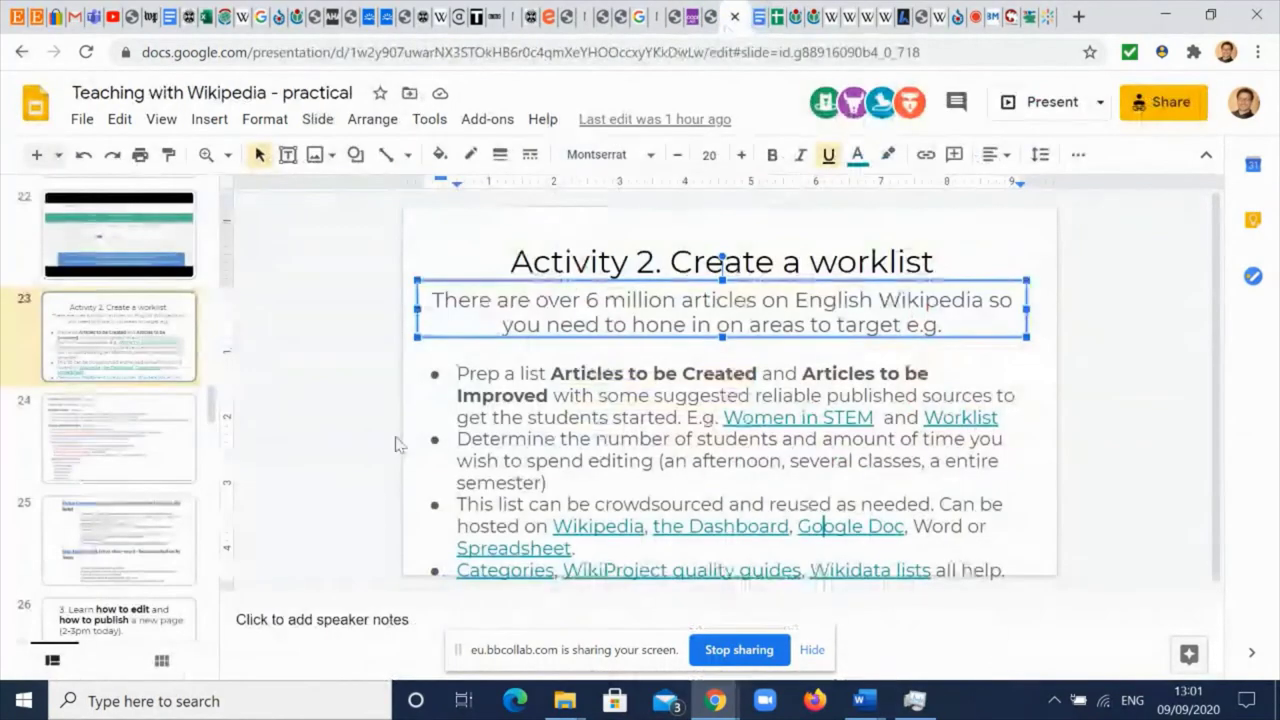